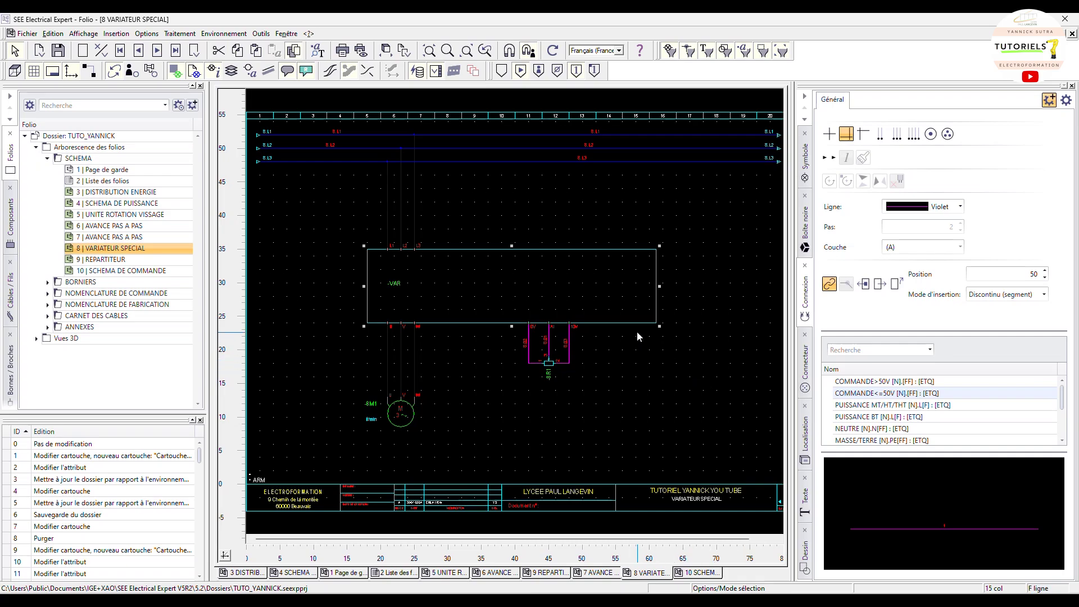
pyautogui.click(613, 300)
pyautogui.click(550, 285)
pyautogui.scroll(2, 508, 285)
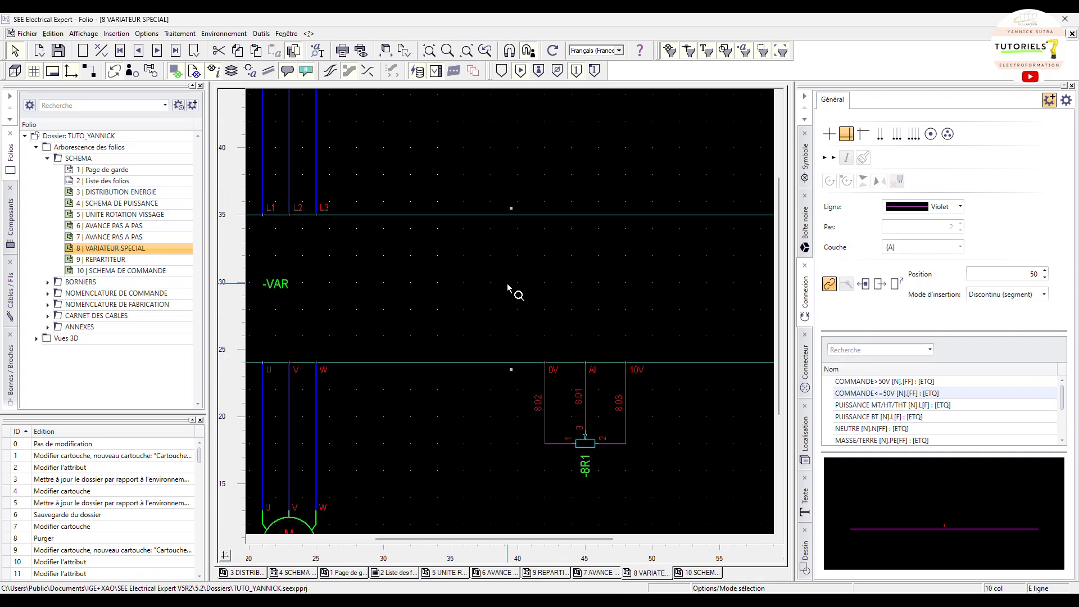
pyautogui.scroll(-2, 508, 284)
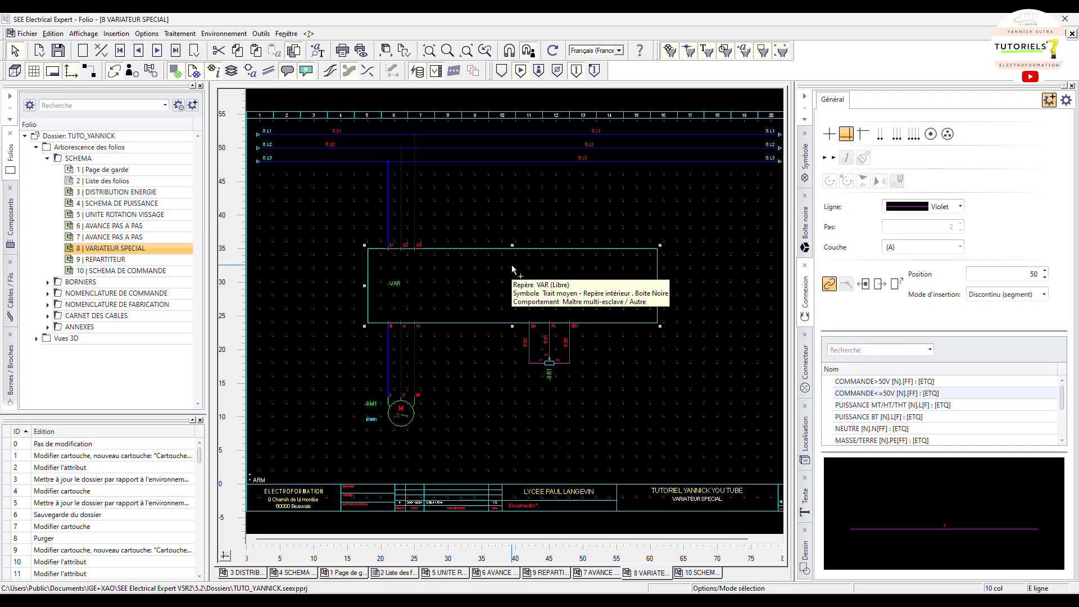
pyautogui.click(403, 272)
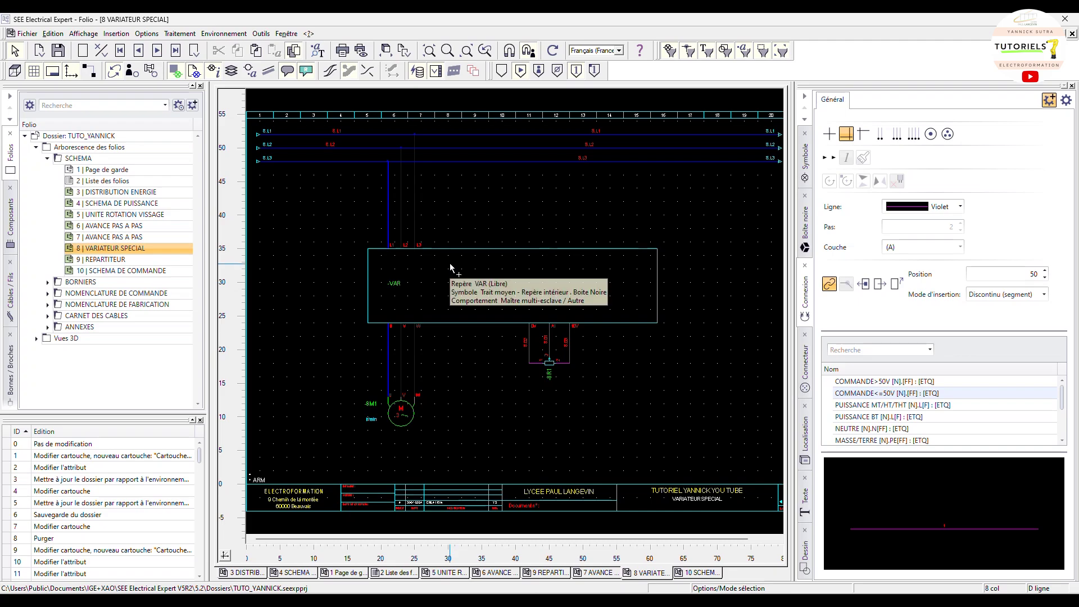
# - Open the material reference selection for the -VAR black box and set the first line's class to Variateurs de vitesse
pyautogui.click(464, 265)
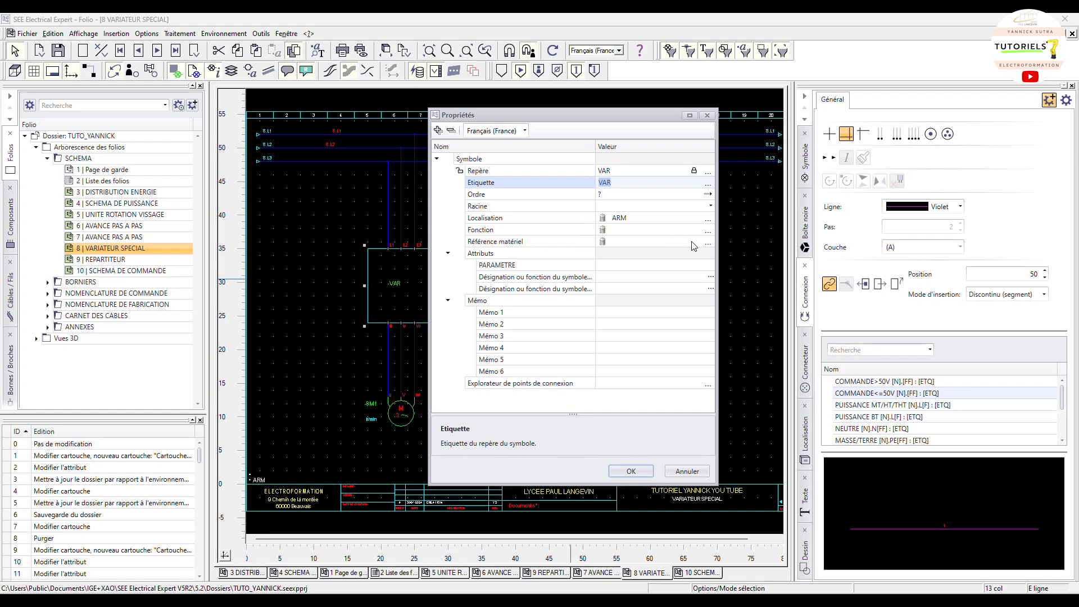
pyautogui.click(708, 244)
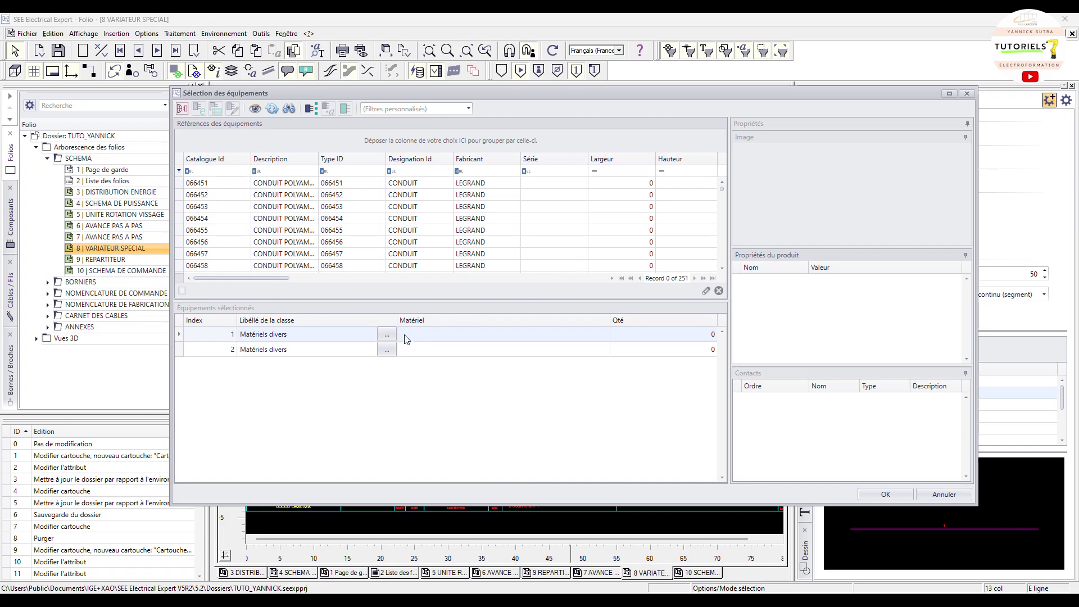
pyautogui.click(387, 336)
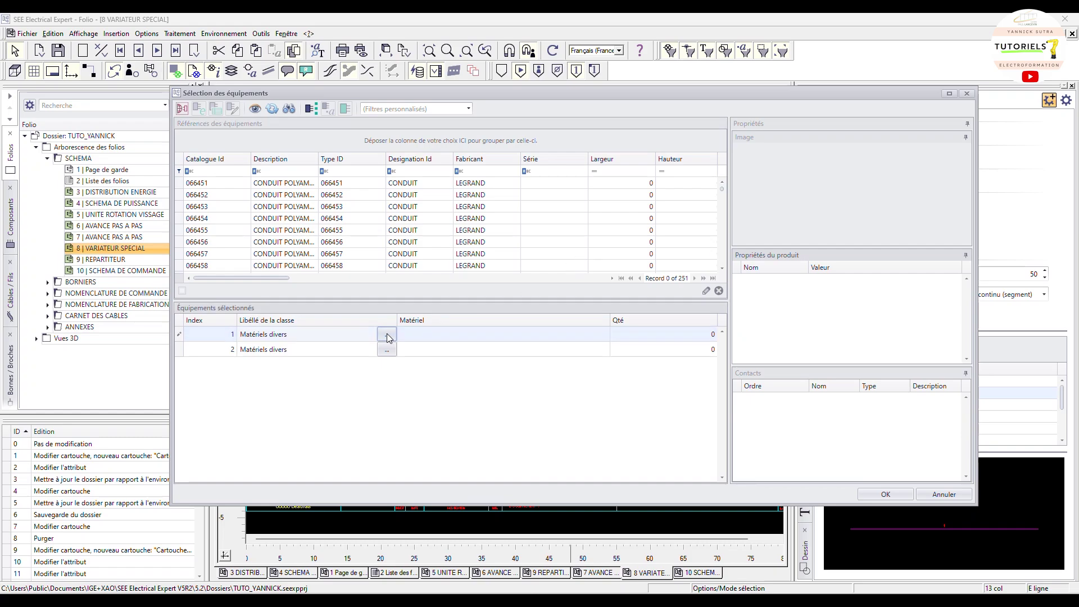
pyautogui.scroll(-10, 360, 365)
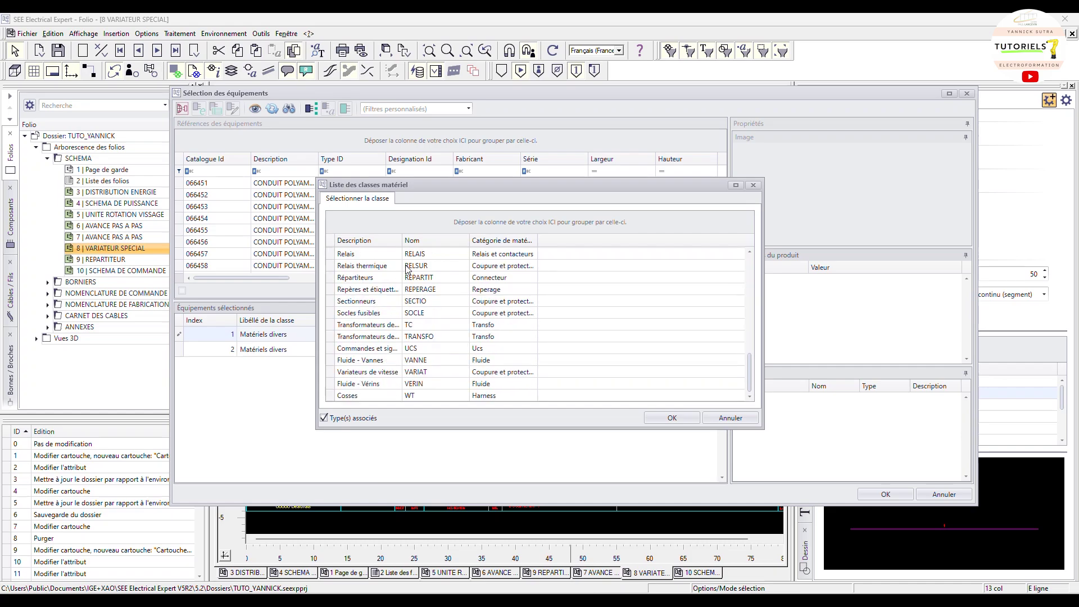
pyautogui.doubleClick(371, 371)
pyautogui.click(426, 331)
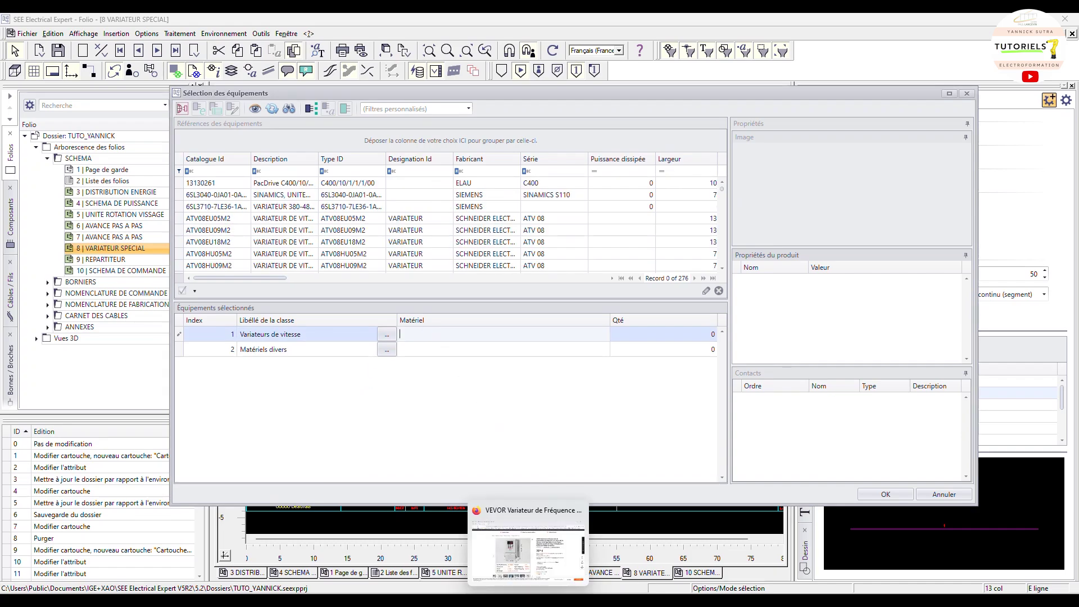
# - Check the VEVOR drive's web page and enter AT1-2200X as the material on the Variateurs de vitesse line
pyautogui.click(528, 548)
pyautogui.hotkey('alt', 'Tab')
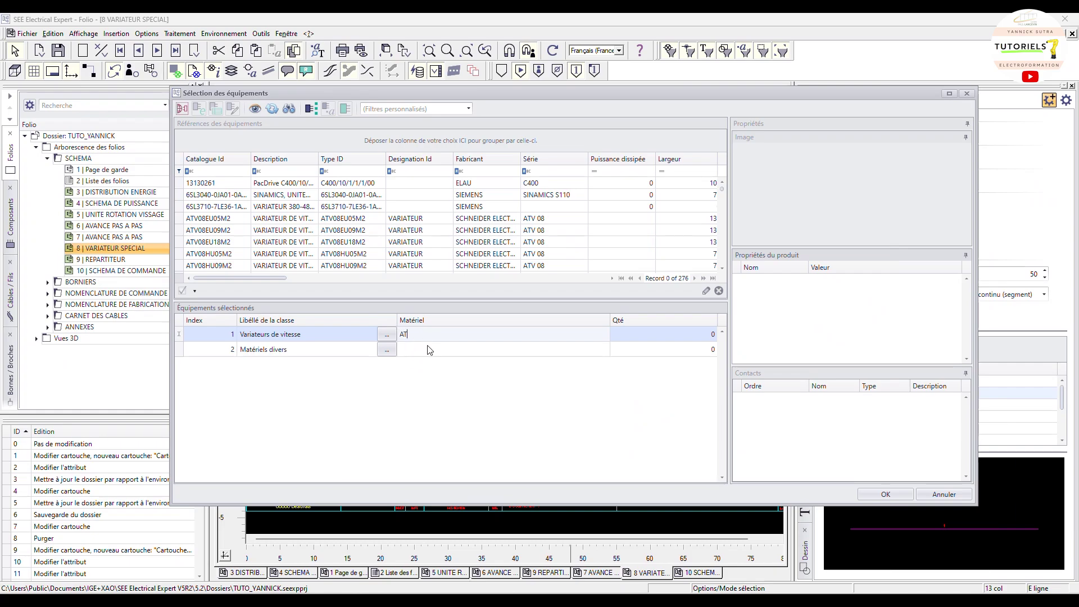
pyautogui.write('00X')
pyautogui.tripleClick(428, 335)
pyautogui.rightClick(426, 338)
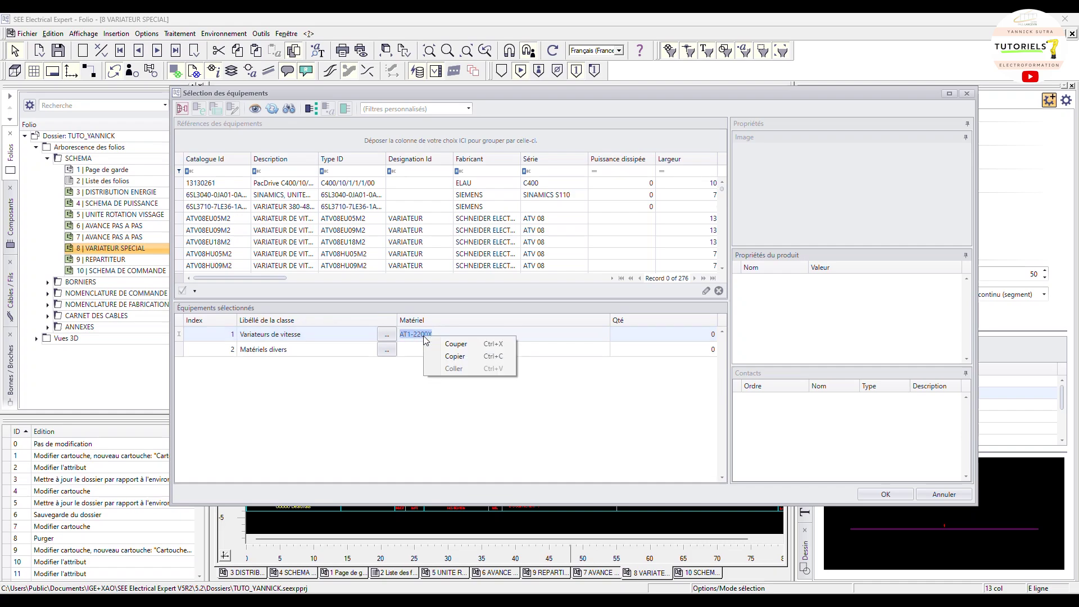
pyautogui.click(514, 356)
pyautogui.click(518, 352)
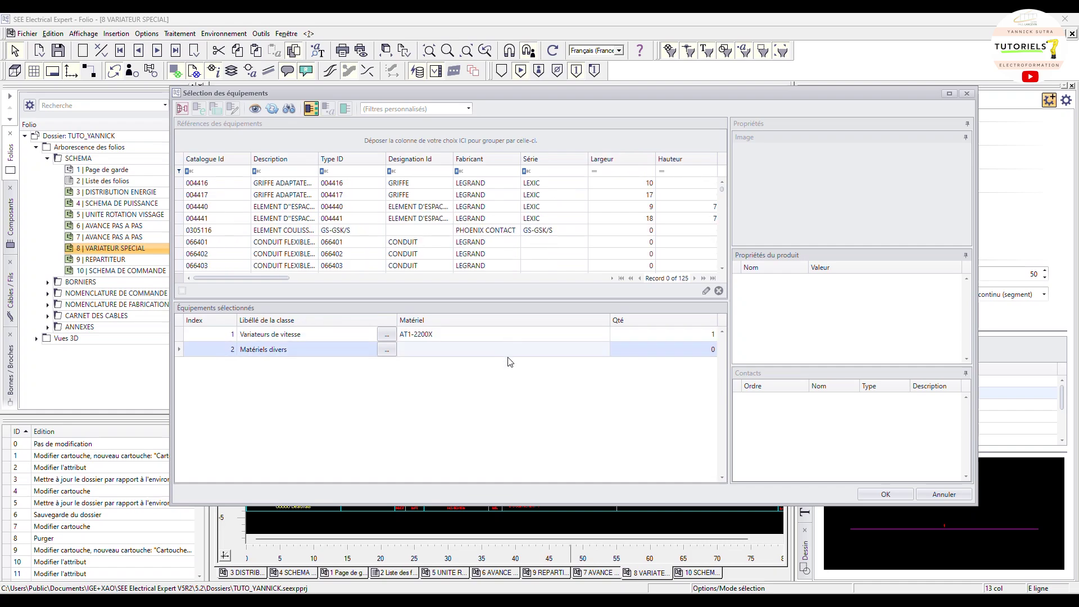
# - Search the speed drive references for manufacturers starting with "vev", and clear the filter
pyautogui.click(504, 338)
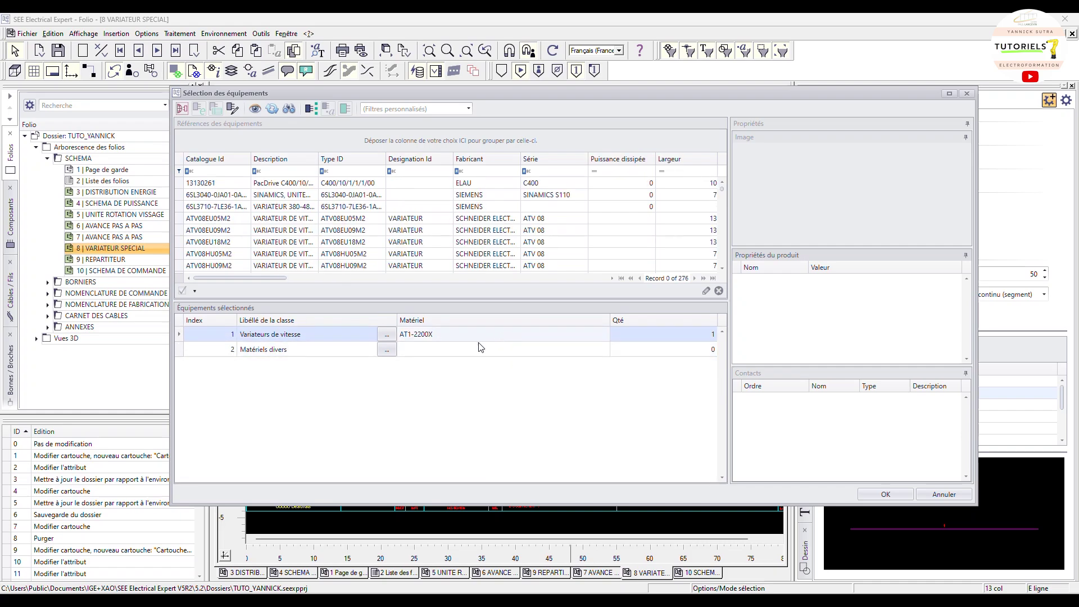
pyautogui.click(491, 170)
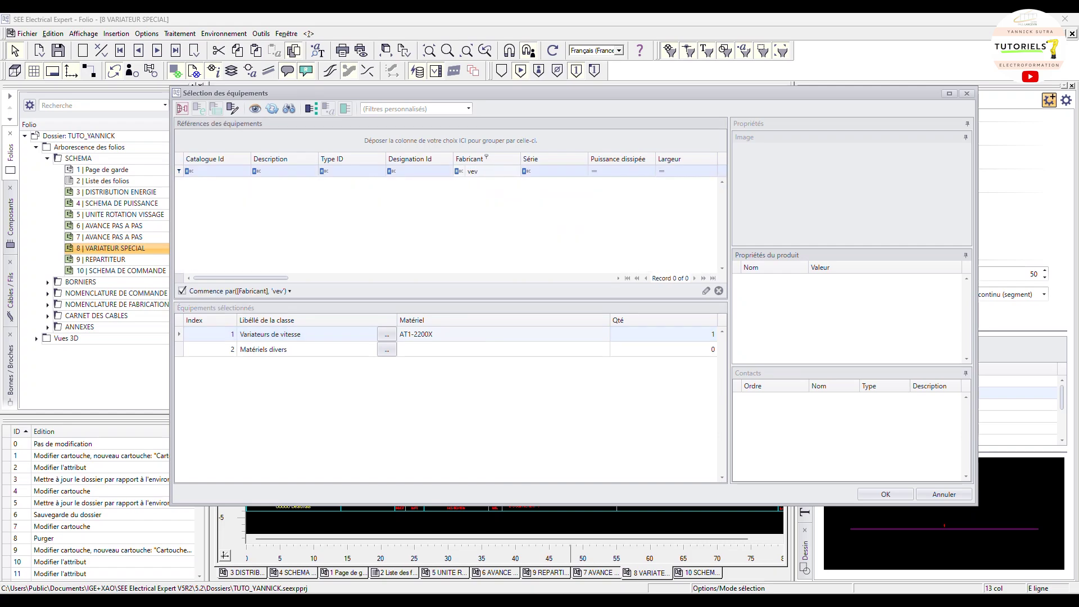
pyautogui.press('BackSpace')
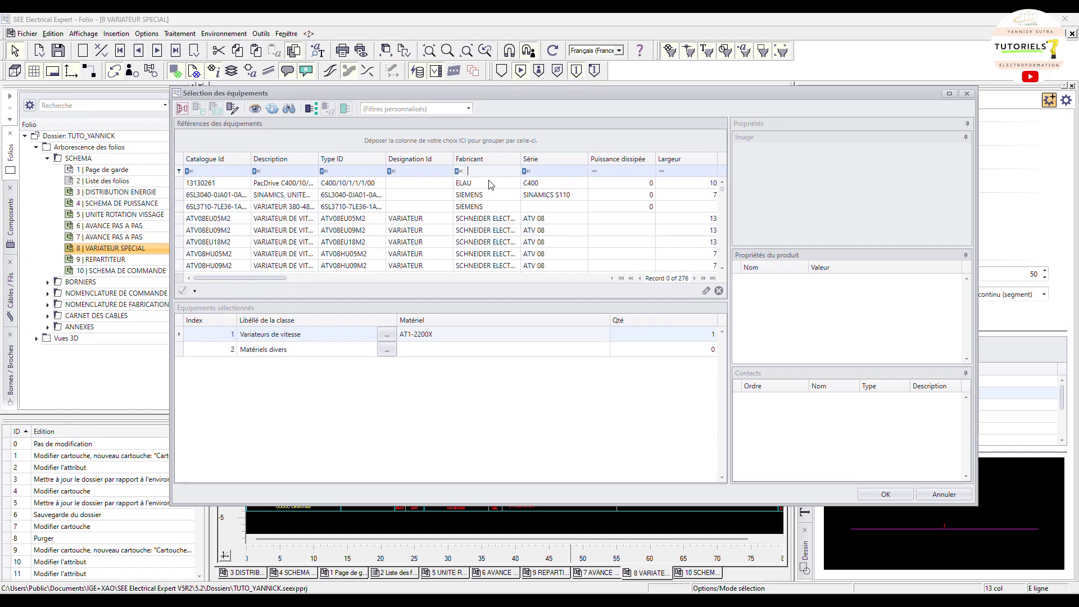
# - Look up AT1-2200X in the SEE Web Catalogue and check its manufacturer list for the drive's brand
pyautogui.click(184, 110)
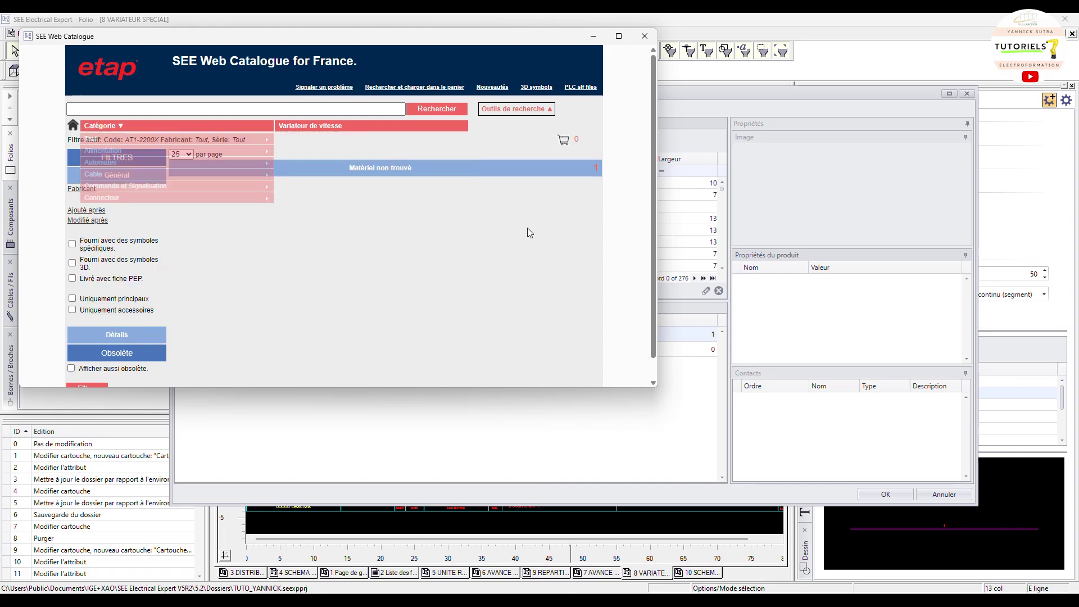
pyautogui.moveTo(306, 130)
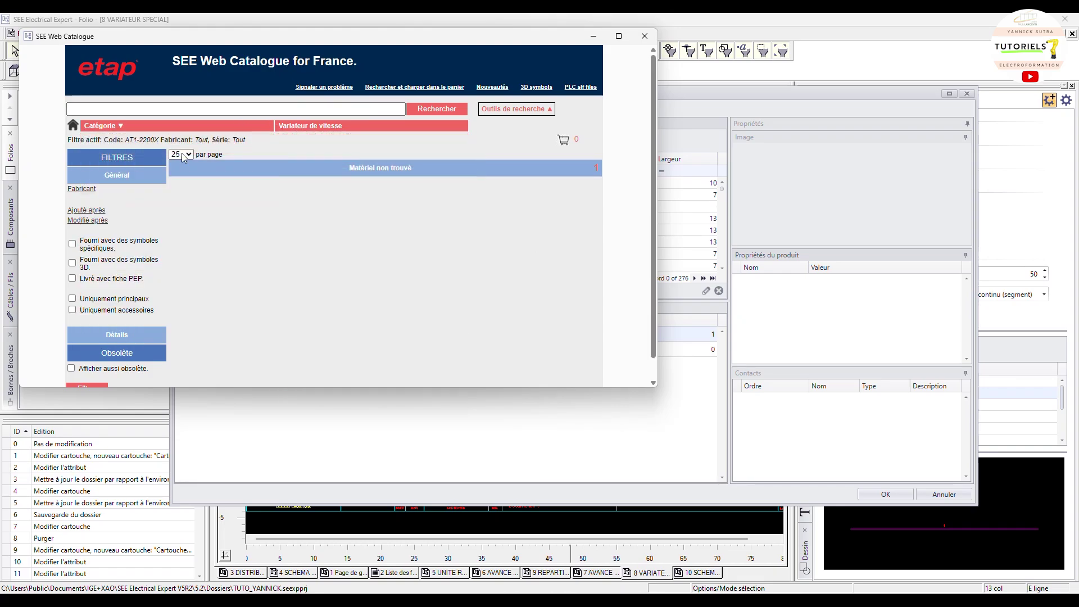
pyautogui.click(89, 189)
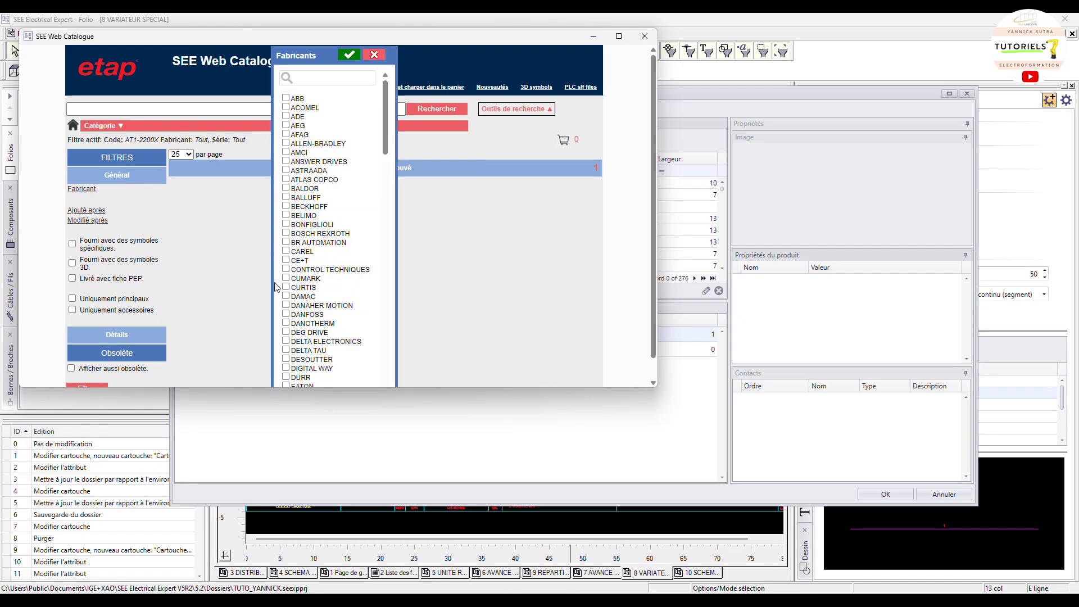
pyautogui.scroll(-10, 304, 292)
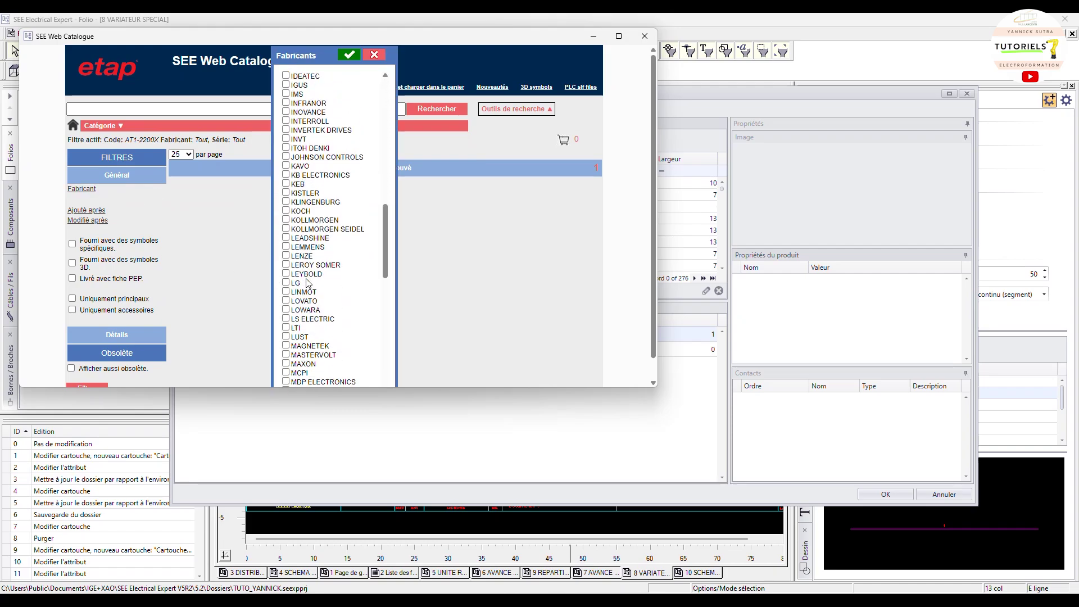
pyautogui.scroll(-12, 308, 283)
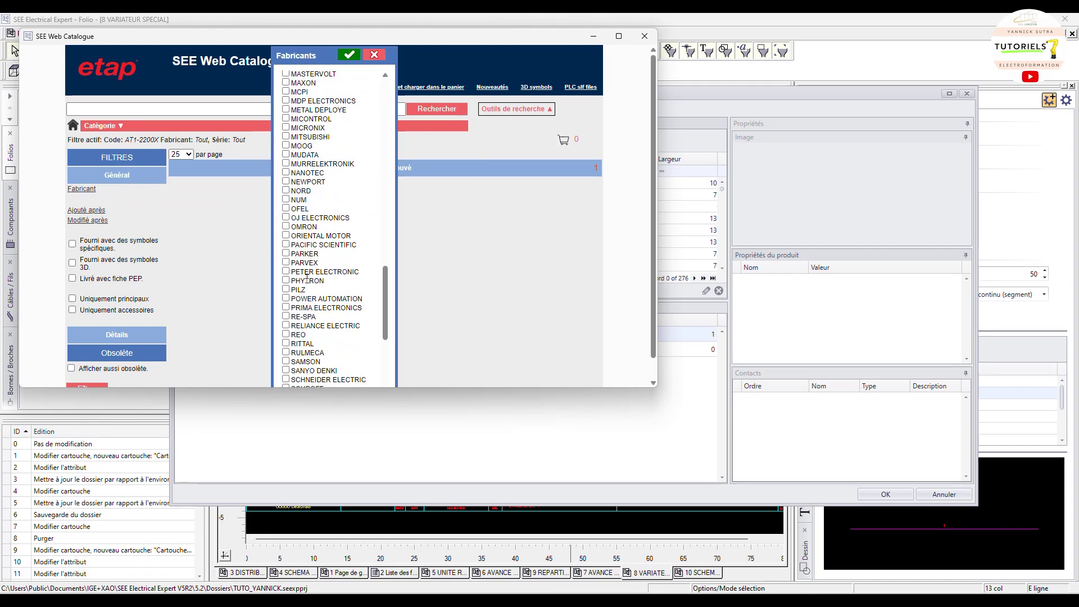
pyautogui.scroll(-5, 307, 277)
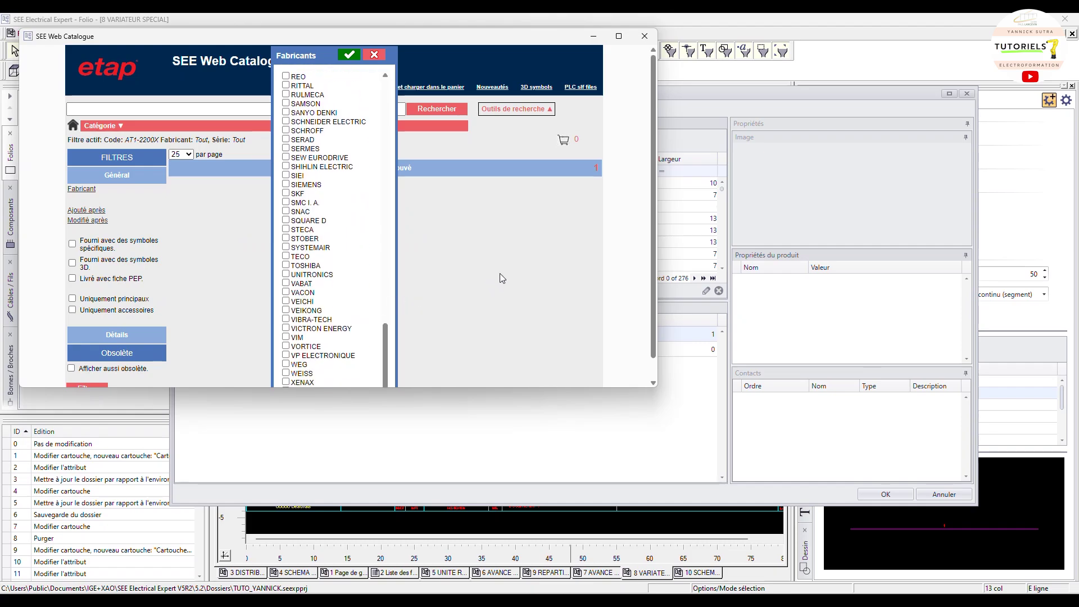
pyautogui.click(380, 55)
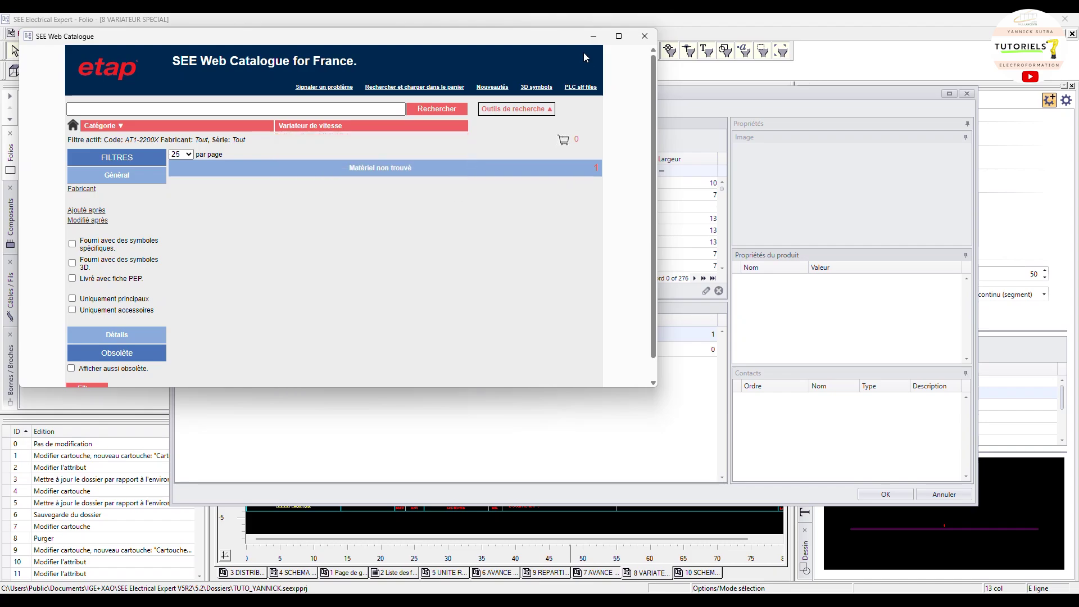
# - Close the web catalogue and discard the equipment selection and the -VAR symbol's property changes
pyautogui.click(644, 36)
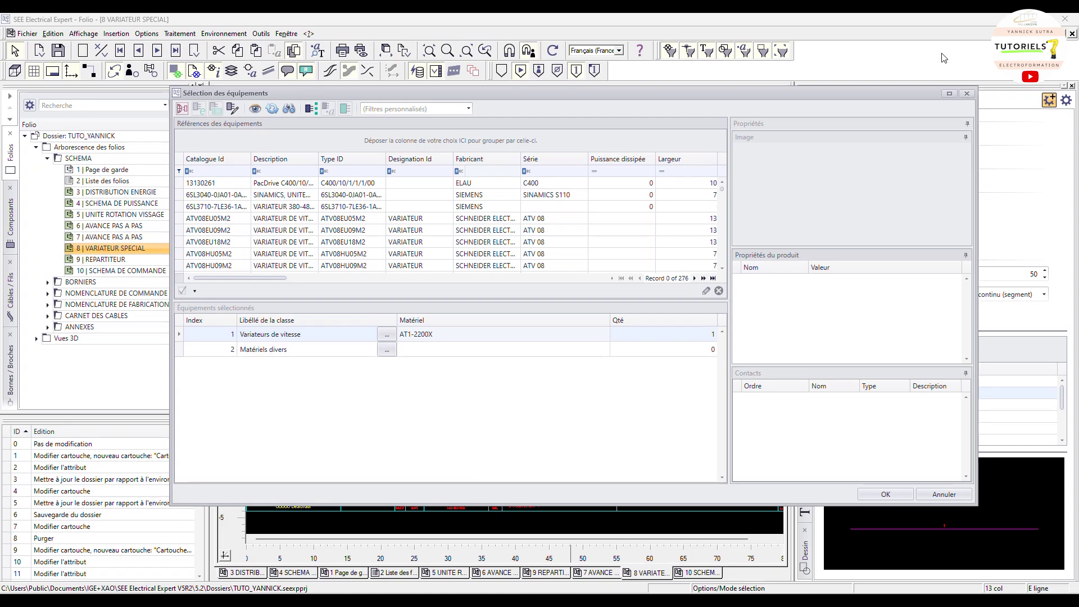
pyautogui.click(969, 95)
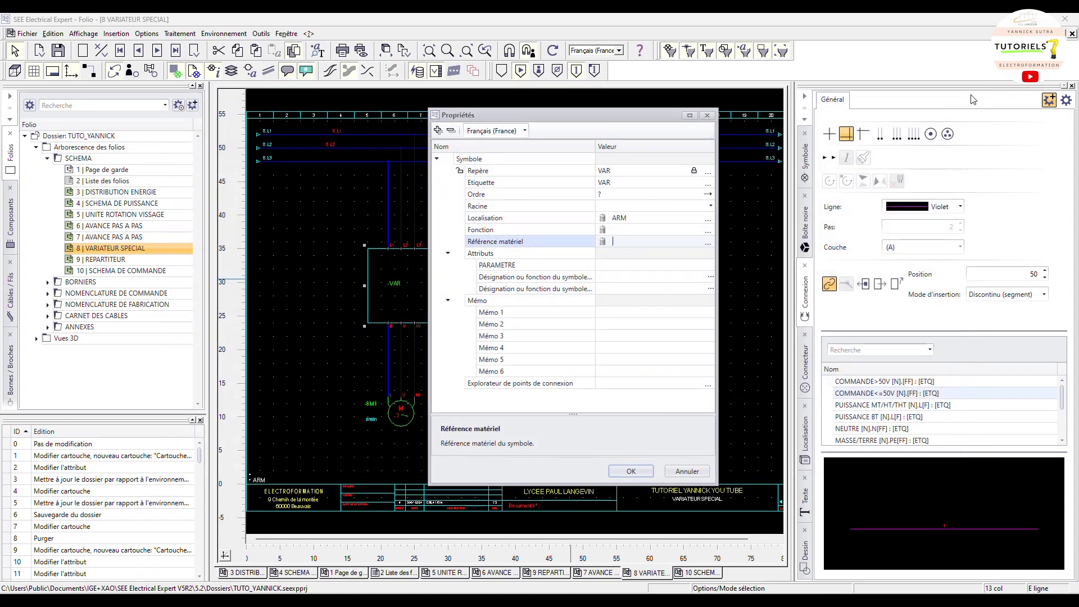
pyautogui.click(707, 116)
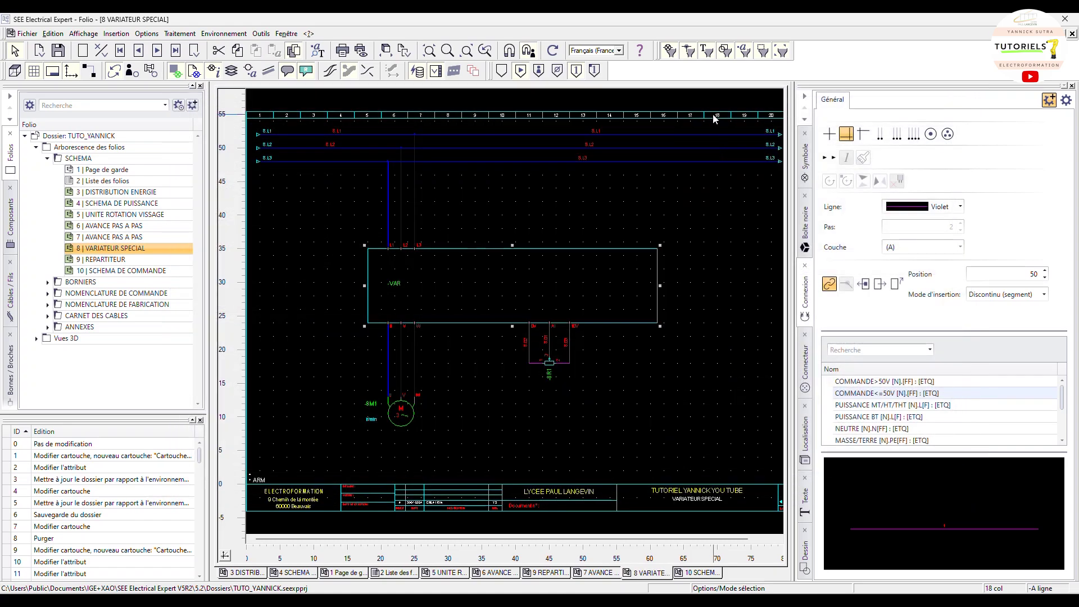
# - Open the environment's material catalogue, then enlarge and reposition its window
pyautogui.click(243, 35)
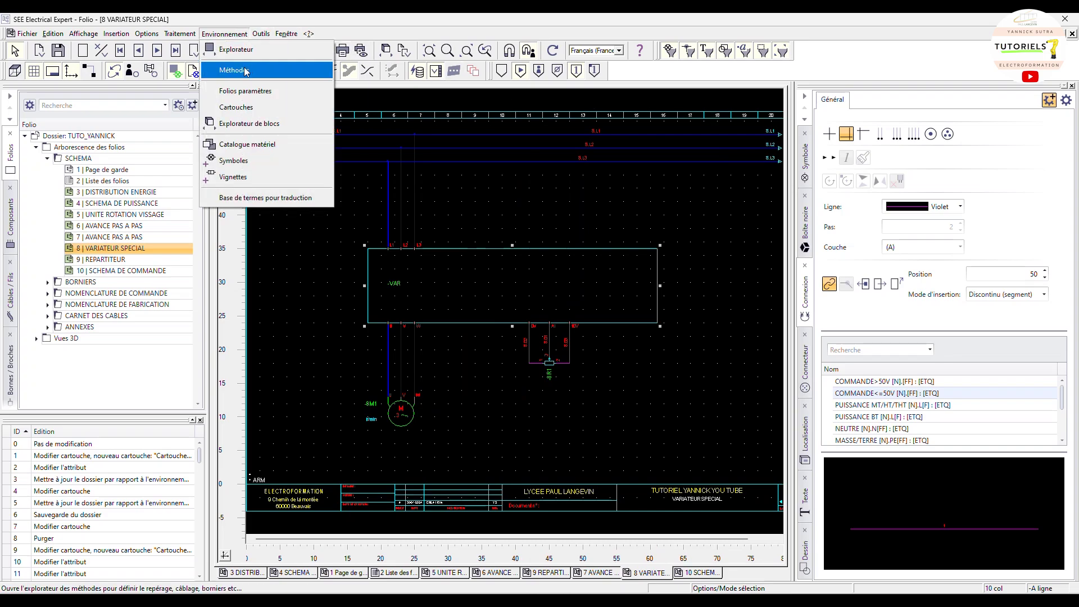
pyautogui.click(250, 144)
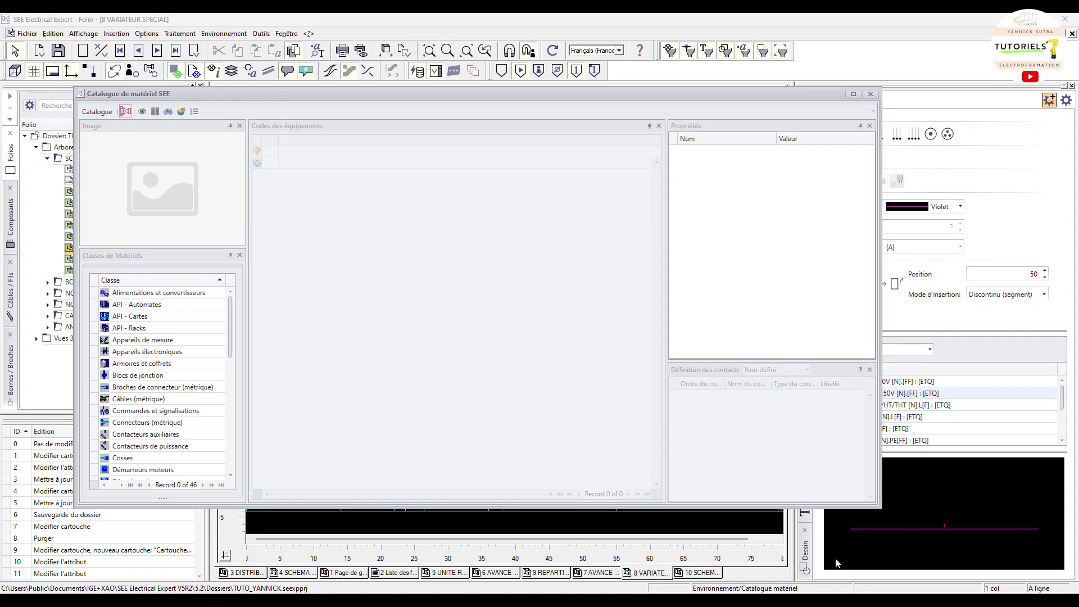
pyautogui.moveTo(878, 506); pyautogui.dragTo(879, 583)
pyautogui.moveTo(659, 96); pyautogui.dragTo(746, 70)
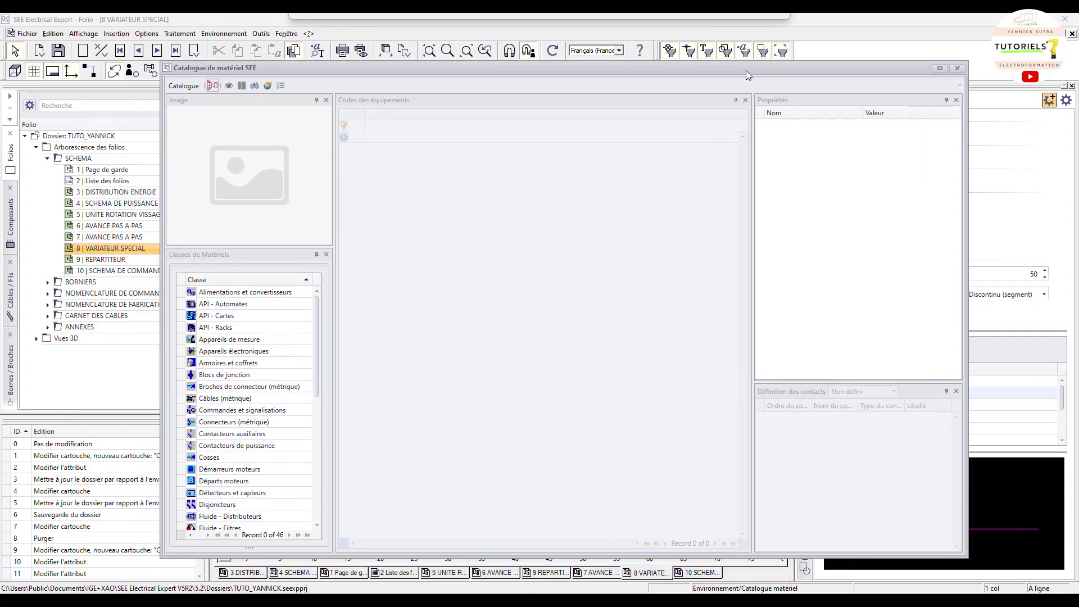
pyautogui.click(238, 107)
pyautogui.moveTo(236, 105); pyautogui.dragTo(254, 308)
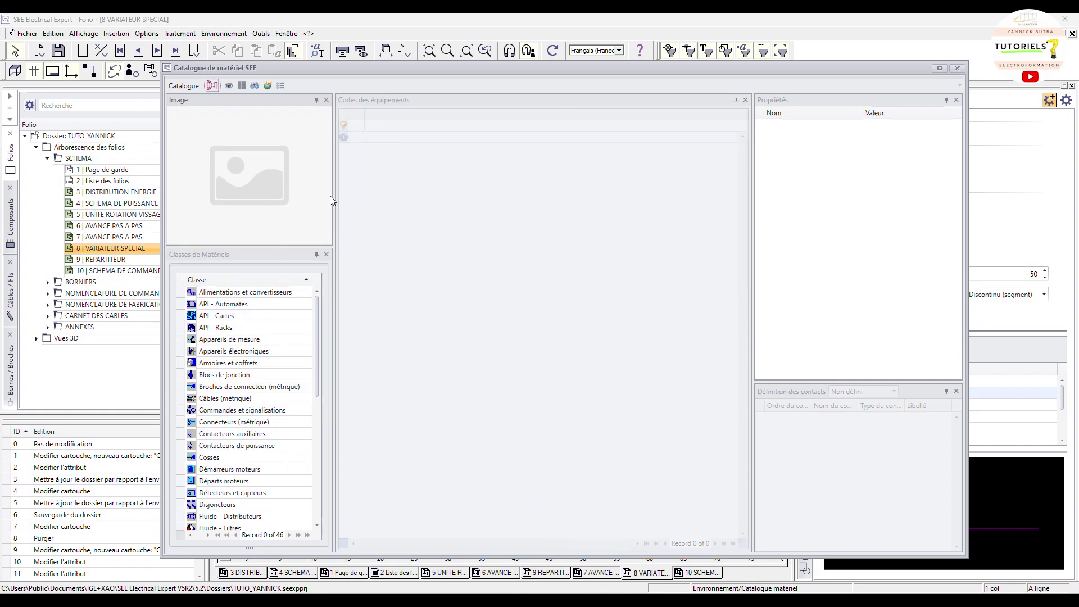
# - View the catalogue's equipment codes for the Alimentations et convertisseurs and Départs moteurs classes
pyautogui.click(220, 293)
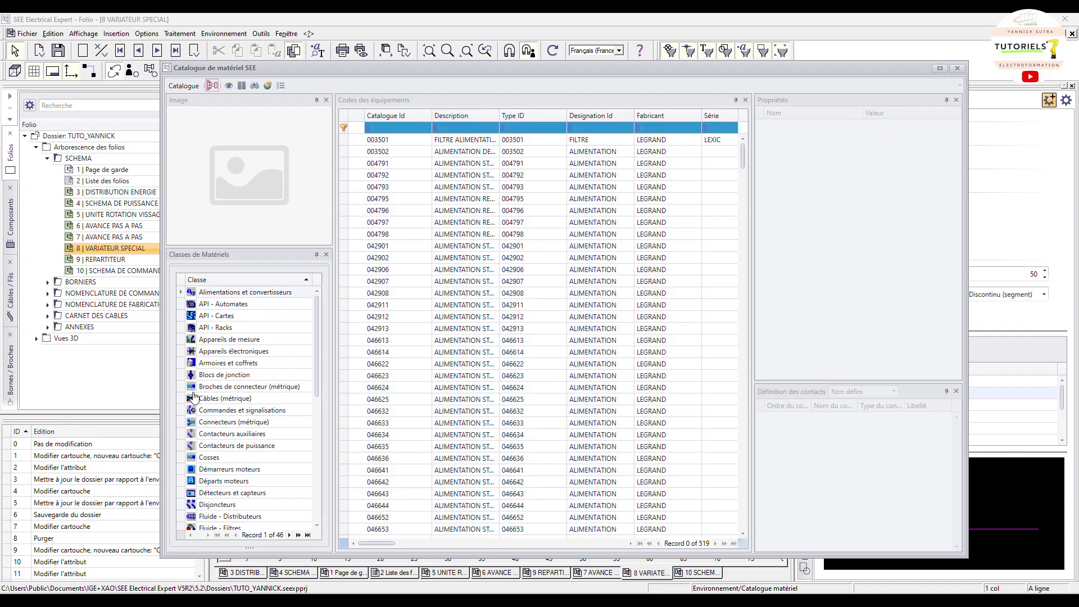
pyautogui.click(193, 375)
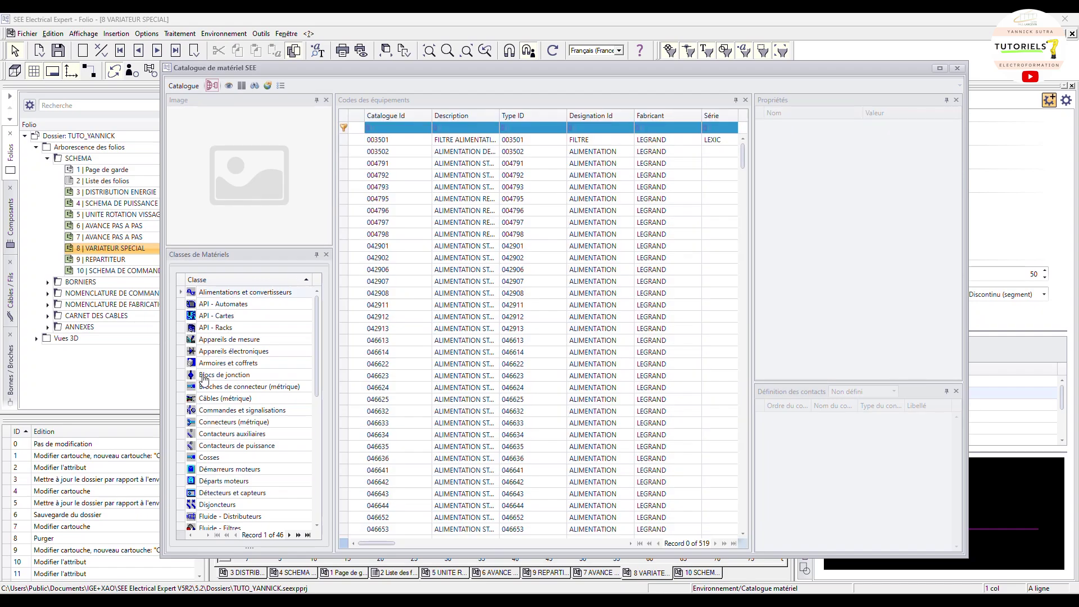
pyautogui.click(224, 481)
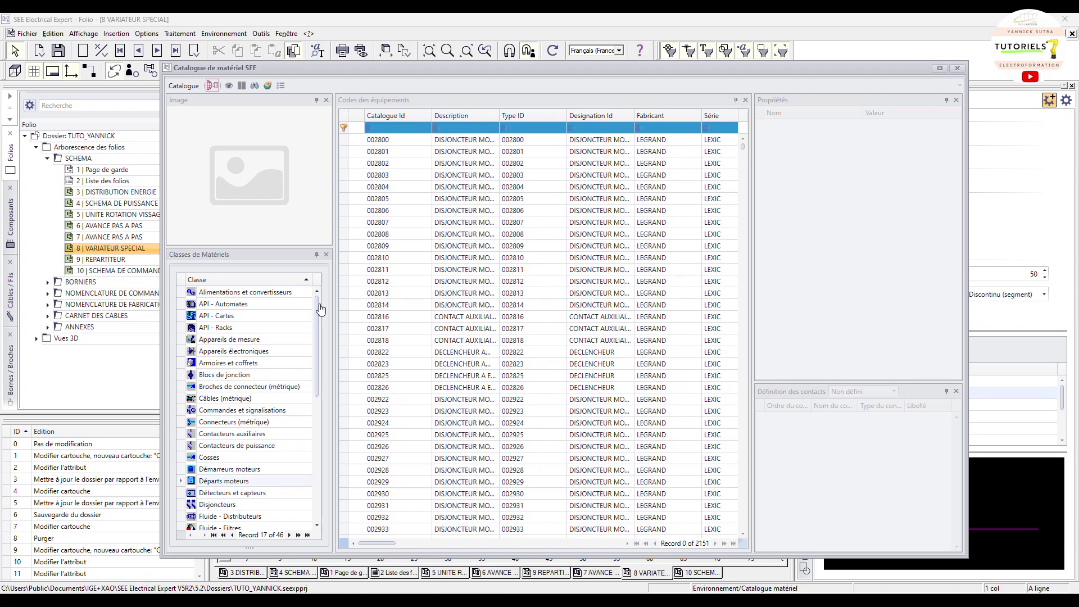
# - Sort the material classes in descending order and display the equipment codes of the Variateurs de vitesse class
pyautogui.rightClick(244, 284)
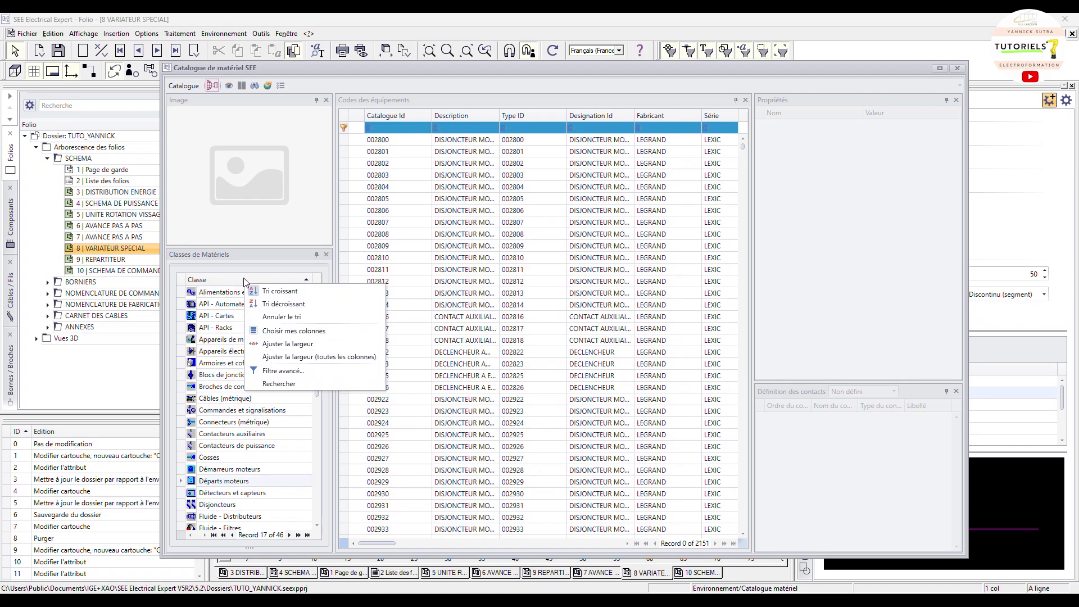
pyautogui.click(216, 283)
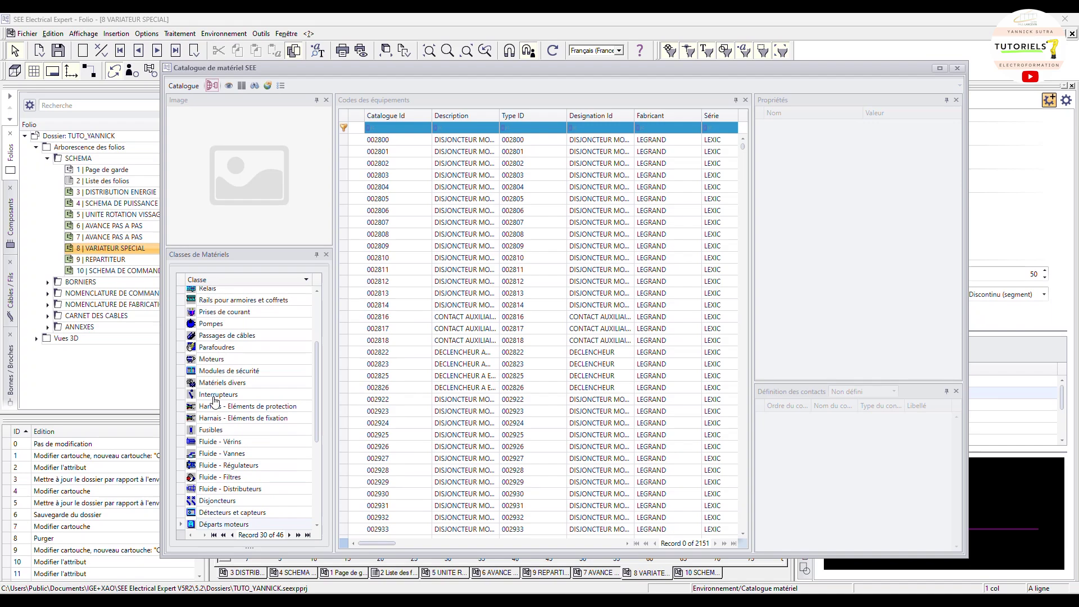
pyautogui.scroll(-5, 214, 399)
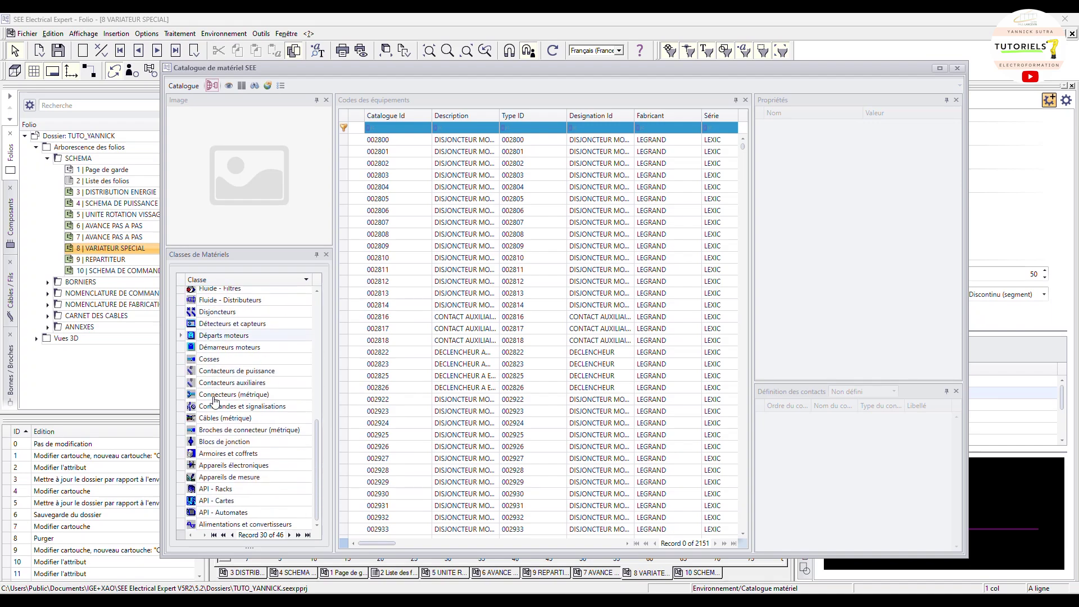
pyautogui.scroll(2, 214, 399)
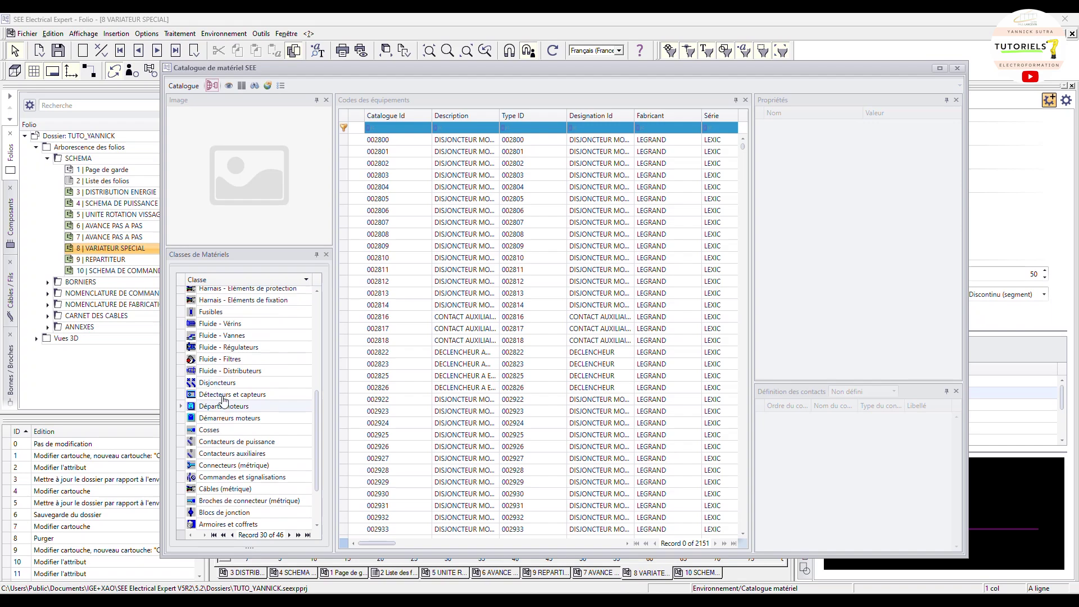
pyautogui.scroll(-2, 222, 394)
pyautogui.scroll(4, 224, 400)
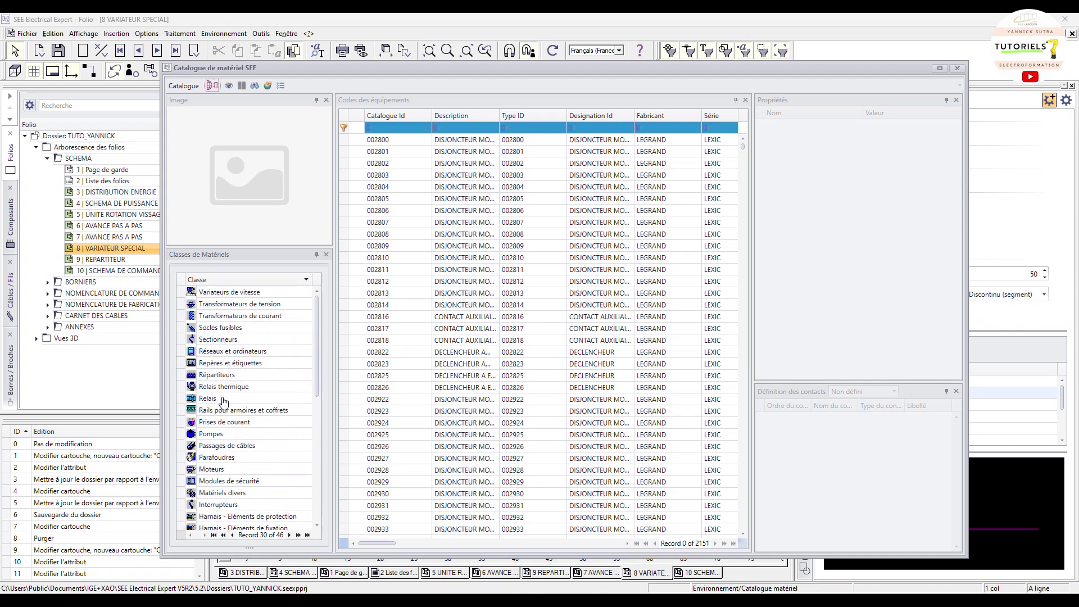
pyautogui.click(220, 295)
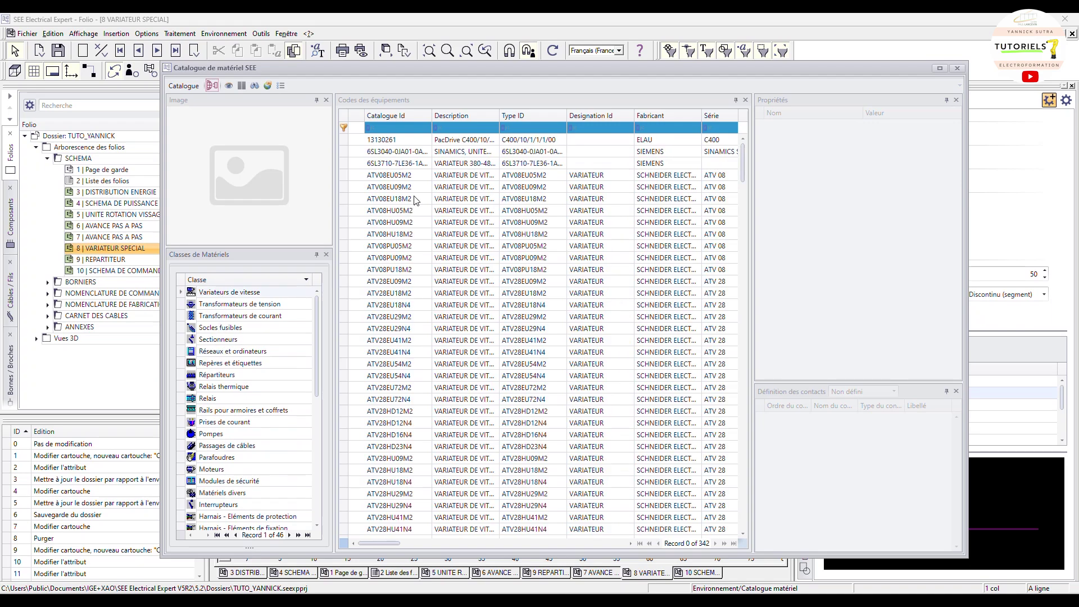
# - Review the Variateurs de vitesse class settings: definition, translations, fields and index, then close them
pyautogui.doubleClick(412, 169)
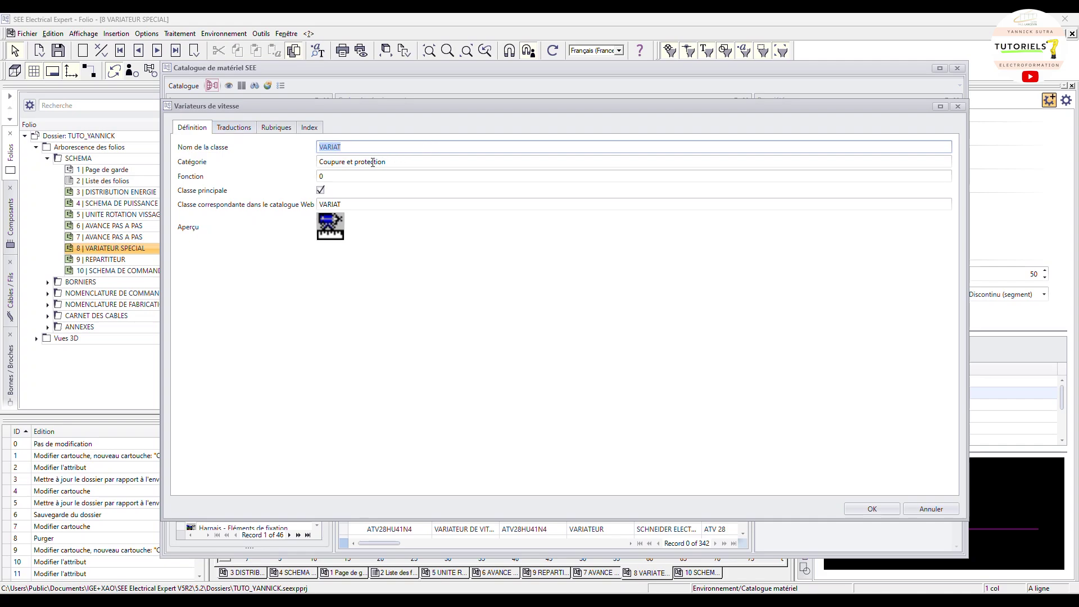
pyautogui.click(237, 129)
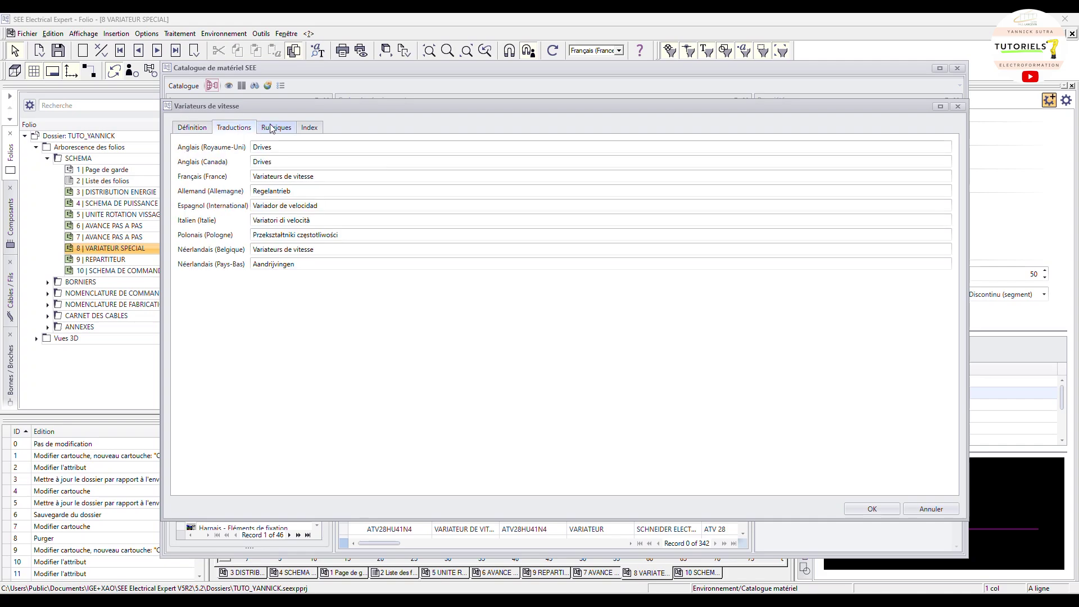
pyautogui.click(272, 128)
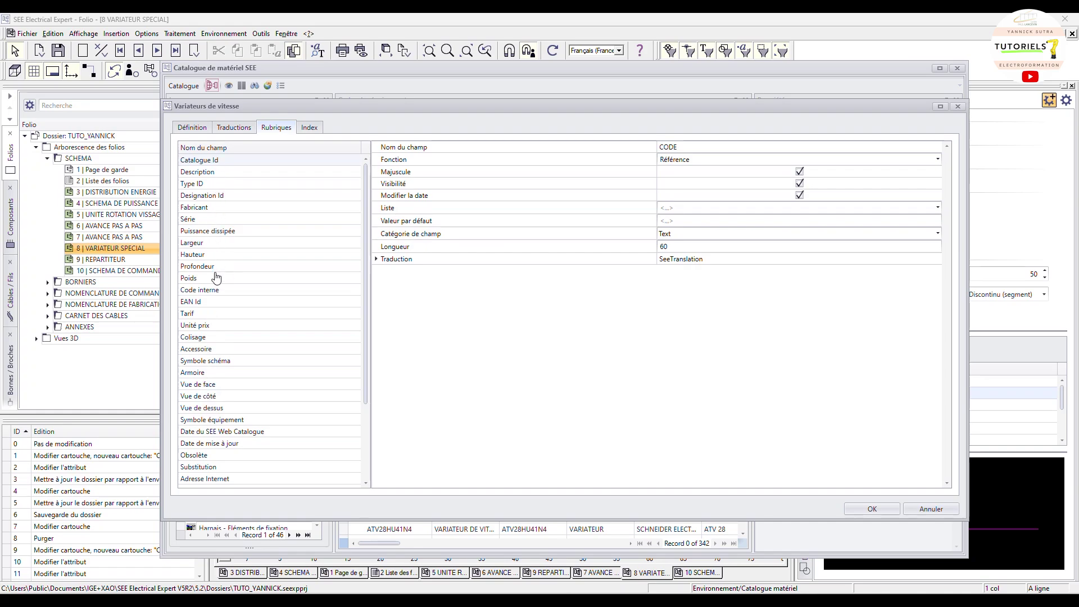
pyautogui.click(309, 128)
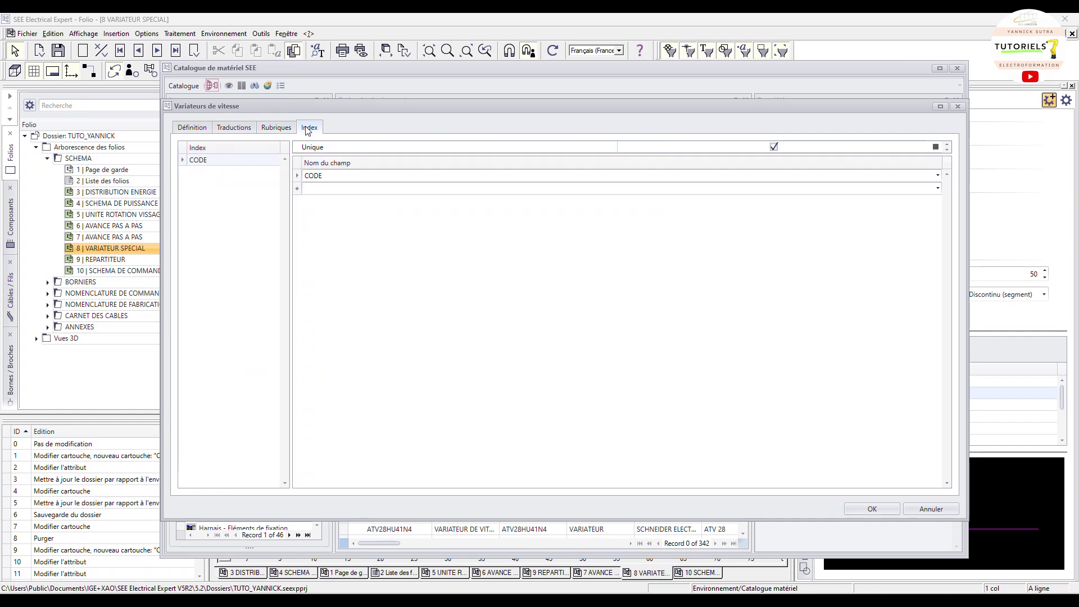
pyautogui.click(201, 129)
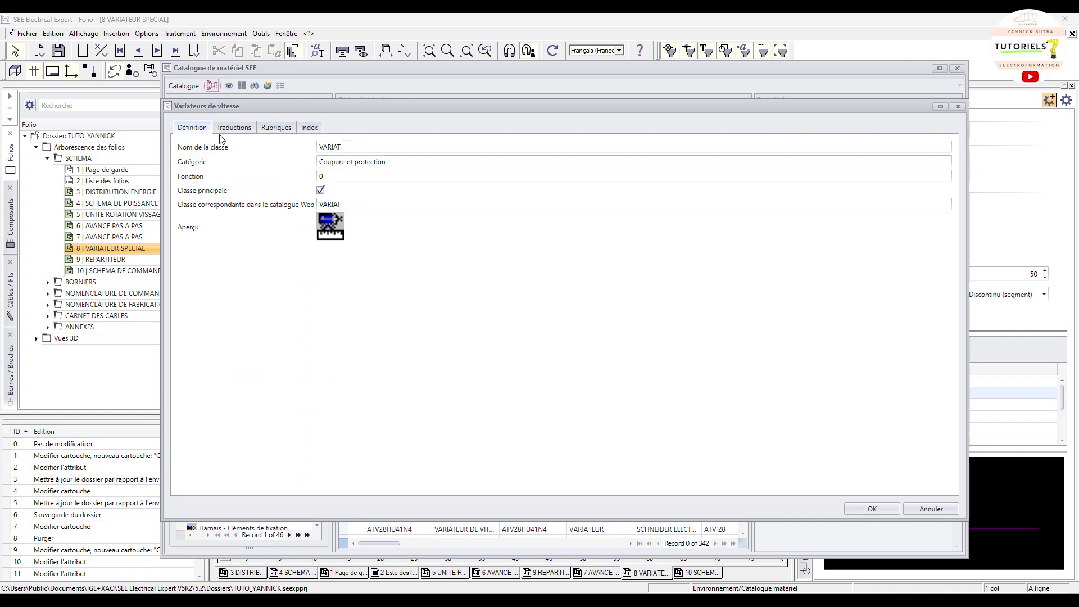
pyautogui.click(873, 509)
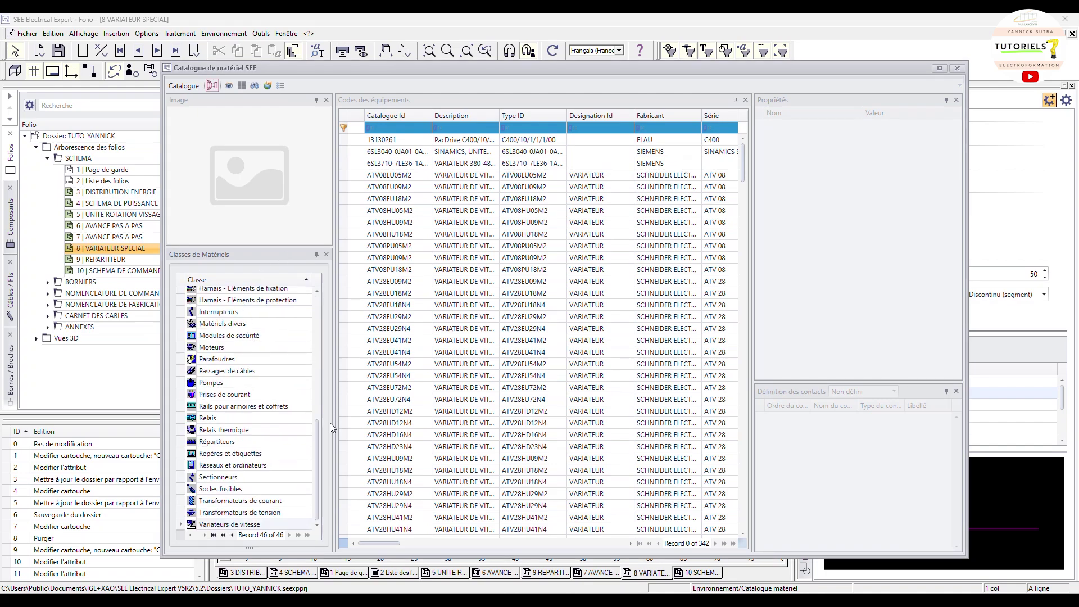
# - Sort the material classes in descending order again and maximize the material catalogue window
pyautogui.moveTo(319, 437); pyautogui.dragTo(318, 306)
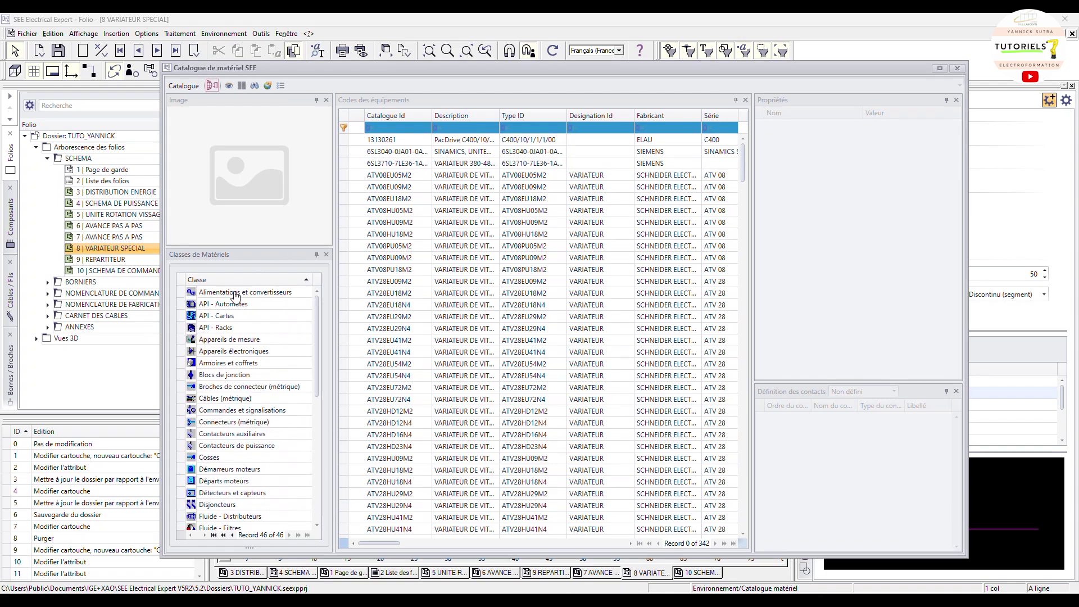
pyautogui.click(224, 280)
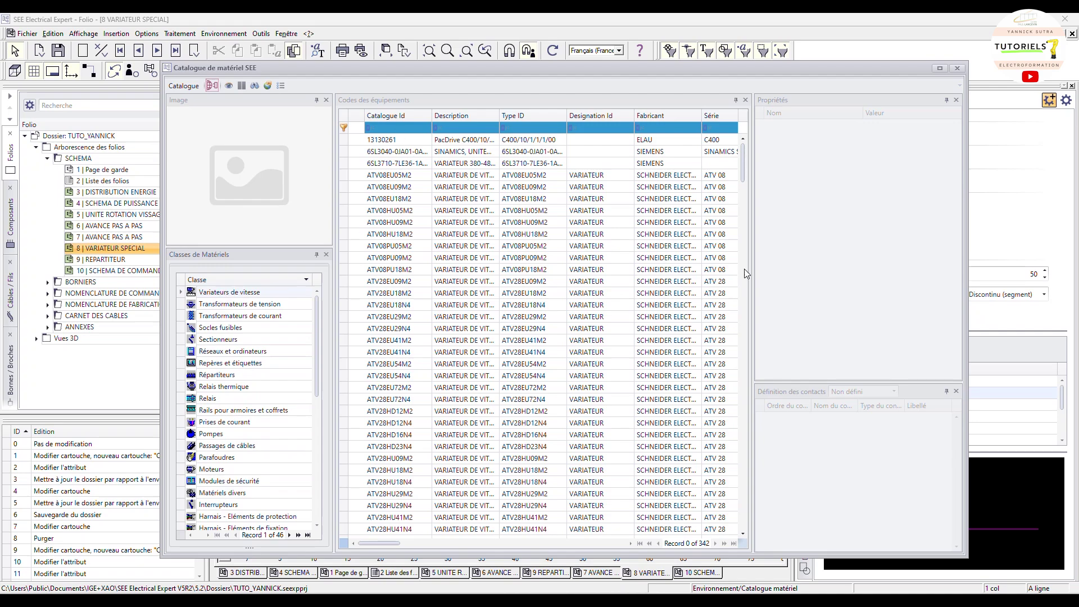
pyautogui.click(940, 68)
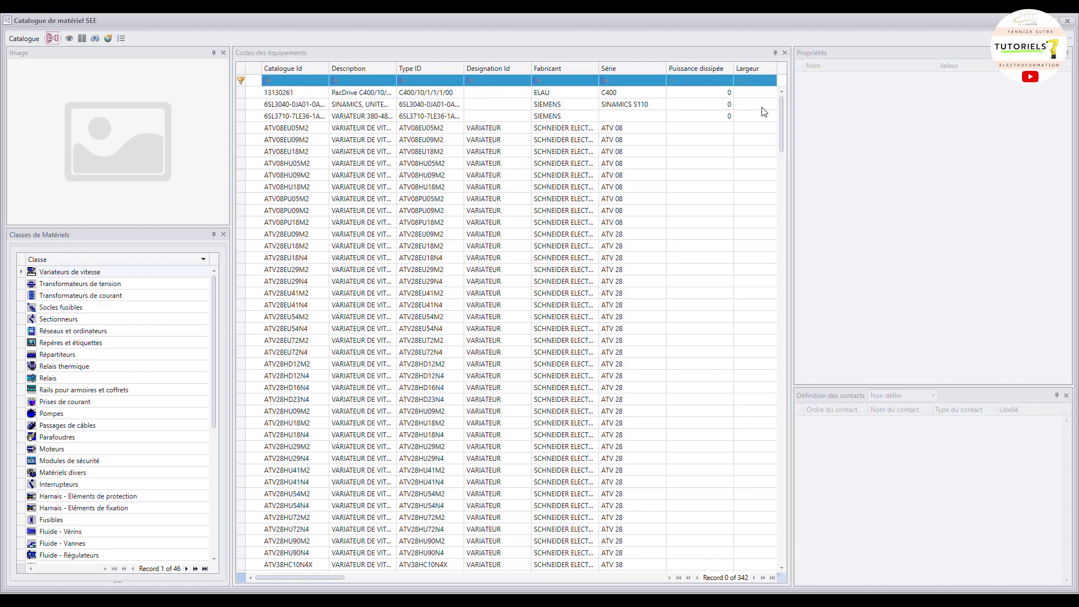
# - Add a new equipment code at the end of the Variateurs de vitesse list with the pasted Catalogue Id AT1-2200X
pyautogui.moveTo(781, 124); pyautogui.dragTo(787, 534)
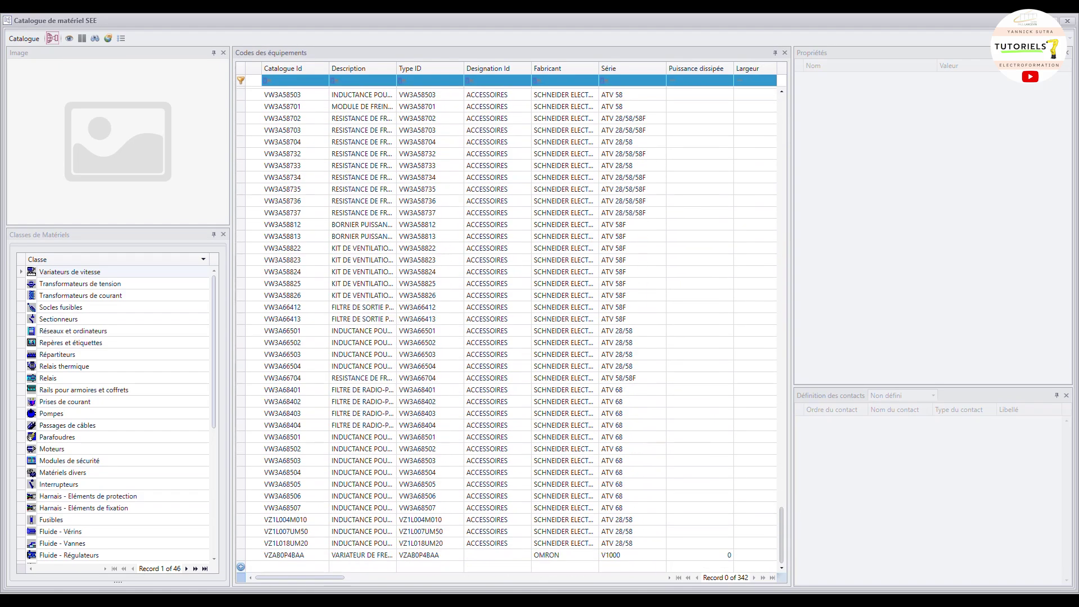
pyautogui.click(312, 565)
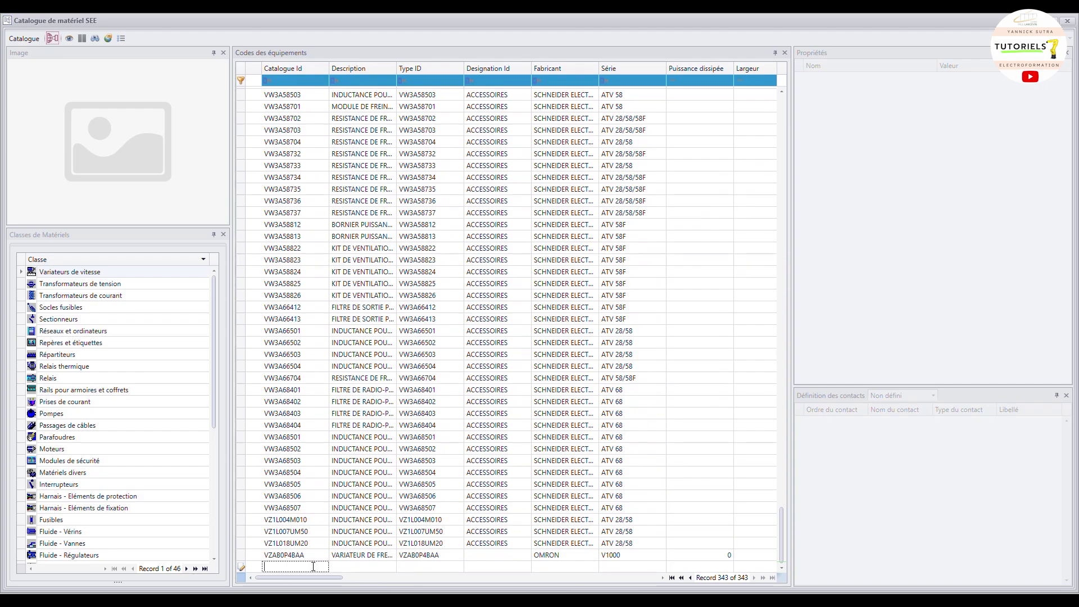
pyautogui.rightClick(313, 566)
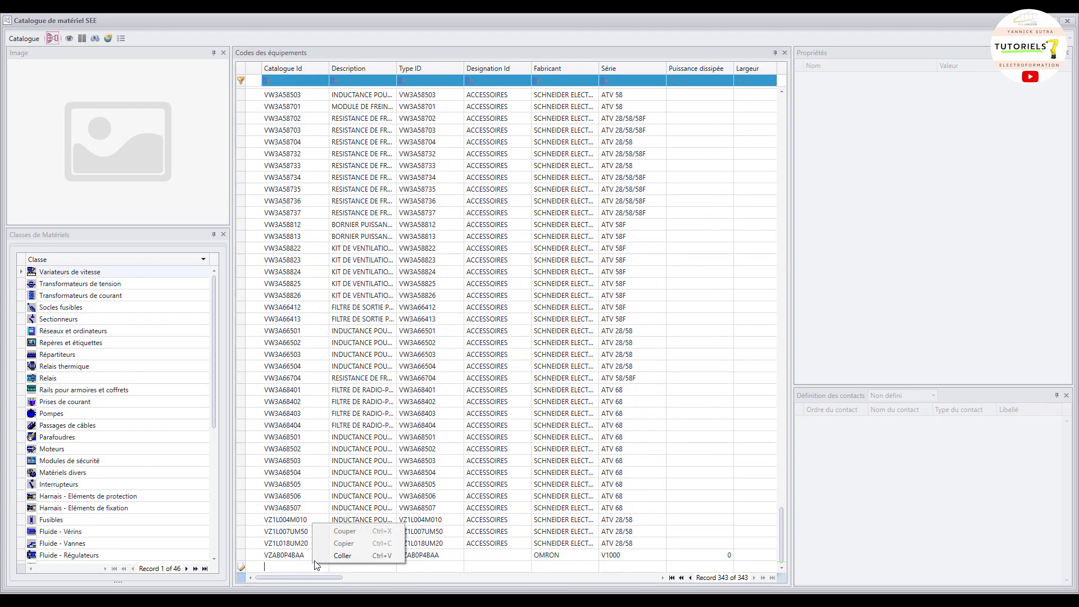
pyautogui.click(333, 560)
pyautogui.press('Return')
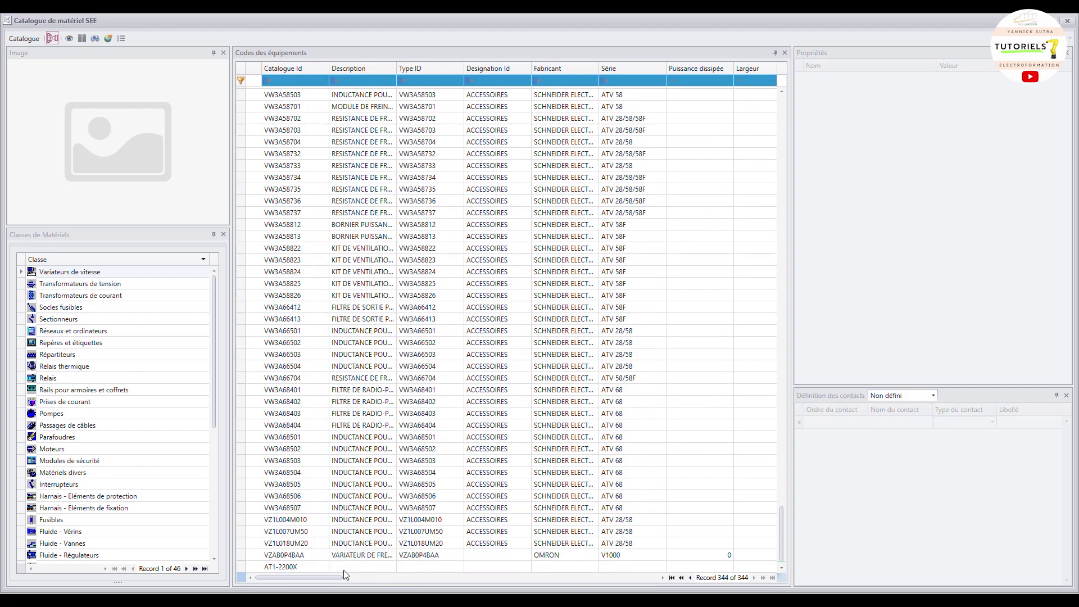
# - Enter "VARIATEUR DE FREQUENCE 2,2kW" as the AT1-2200X description, checking the power rating on the VEVOR product page
pyautogui.click(344, 568)
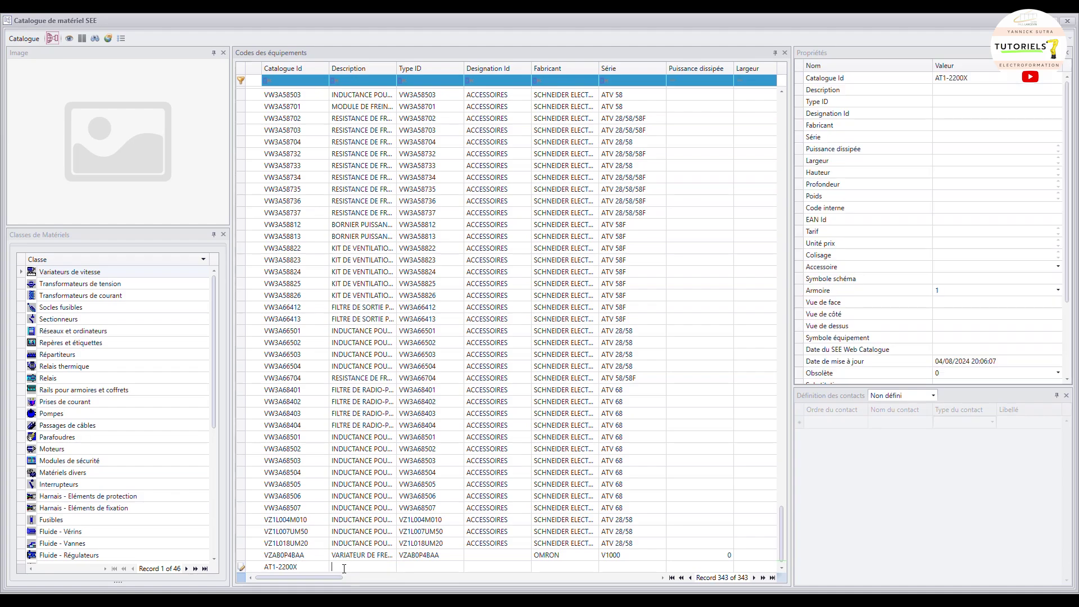
pyautogui.write('VARIATE')
pyautogui.write('UR DE')
pyautogui.write(' FREQUENCE')
pyautogui.hotkey('alt', 'Tab')
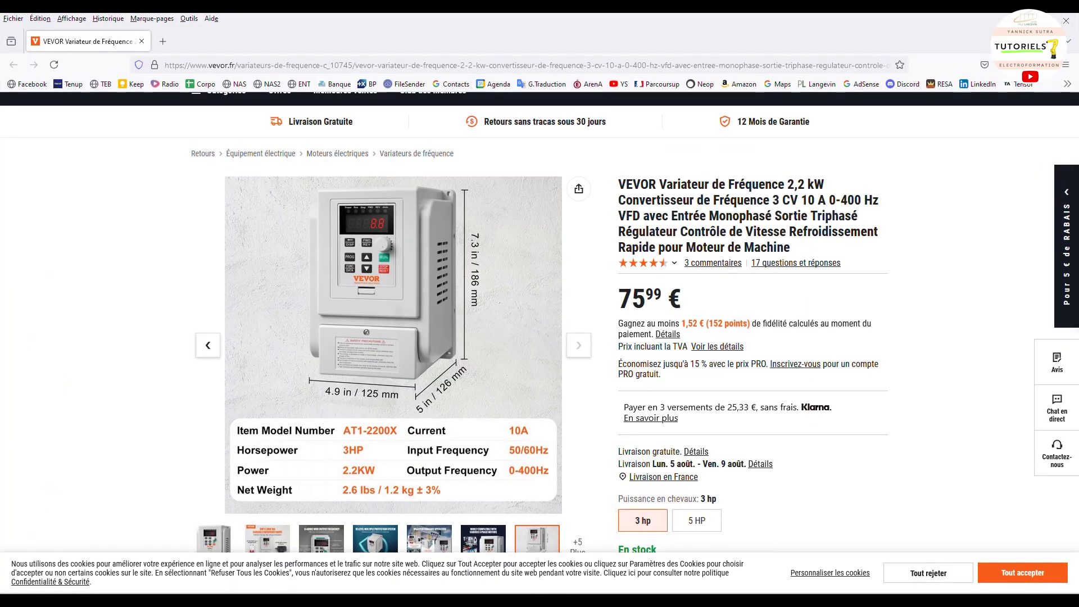
pyautogui.hotkey('alt', 'Tab')
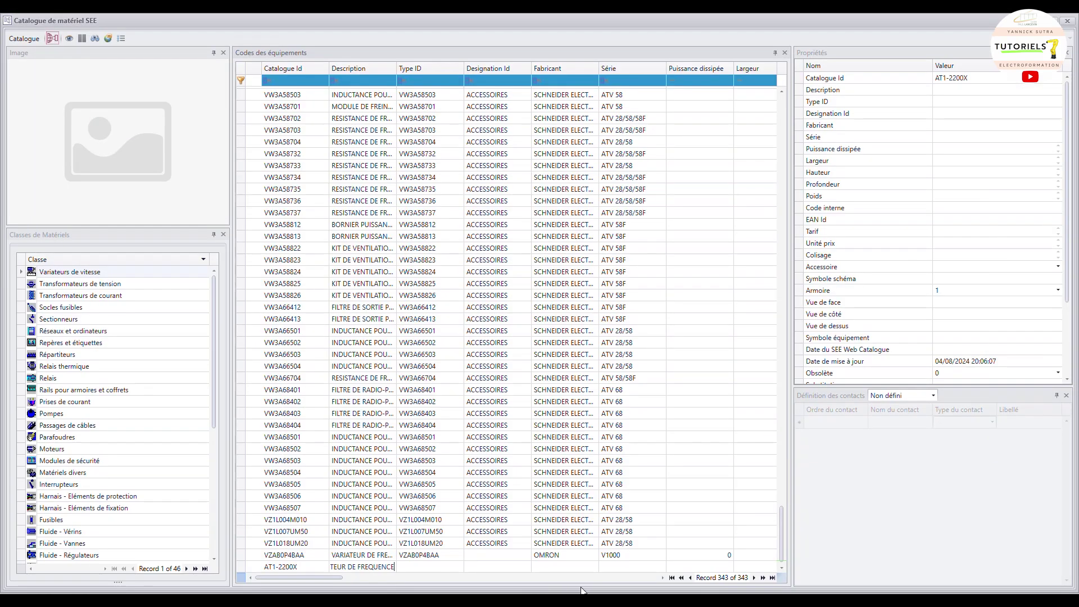
pyautogui.write('2,2k')
pyautogui.press('BackSpace')
pyautogui.write('kW')
# - Check the input supply on the VEVOR product page and append "MONOPHASE" to the AT1-2200X description
pyautogui.hotkey('alt', 'Tab')
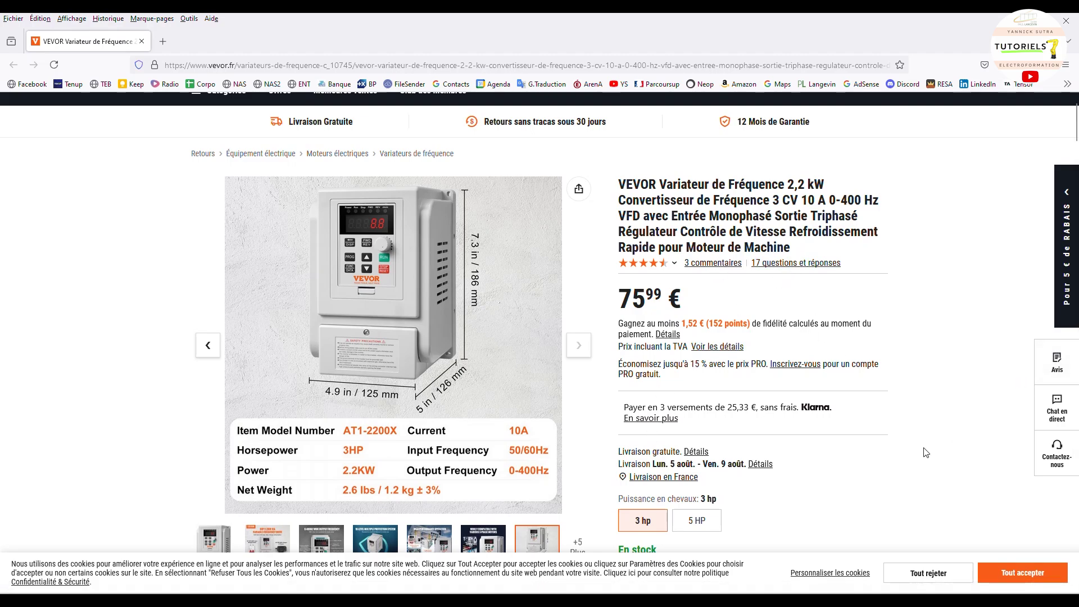
pyautogui.moveTo(677, 600)
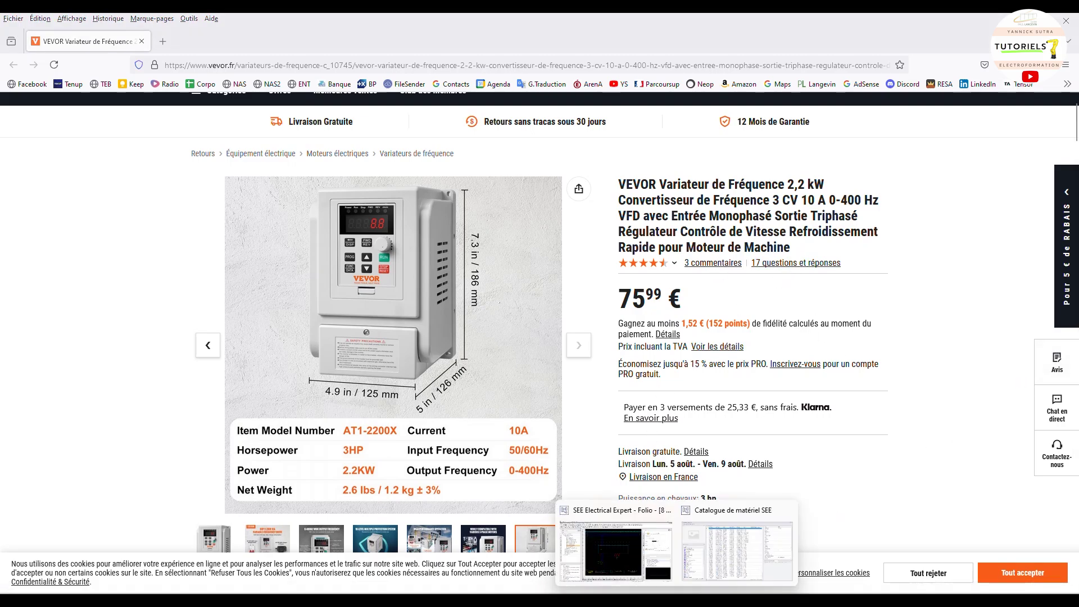
pyautogui.click(701, 548)
pyautogui.write('W')
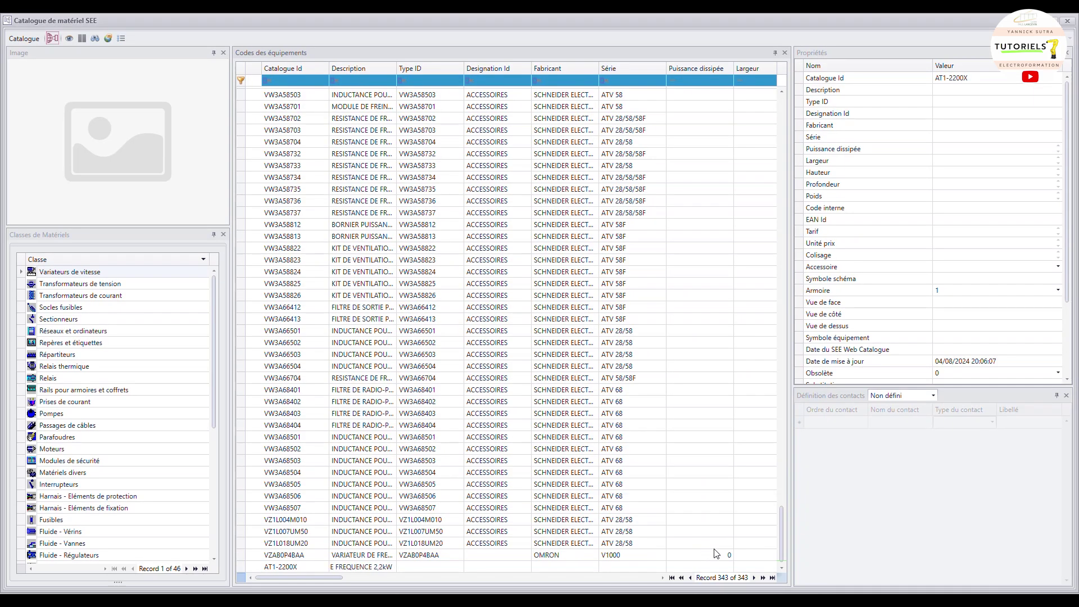
pyautogui.write(' MENO')
pyautogui.press('BackSpace')
pyautogui.press('BackSpace')
pyautogui.press('BackSpace')
pyautogui.write('OPHASE')
pyautogui.press('BackSpace')
pyautogui.press('BackSpace')
pyautogui.press('BackSpace')
pyautogui.press('BackSpace')
pyautogui.press('BackSpace')
pyautogui.write('NOPHASE')
# - Enter VEVROR as the manufacturer of the AT1-2200X drive
pyautogui.click(495, 567)
pyautogui.click(556, 565)
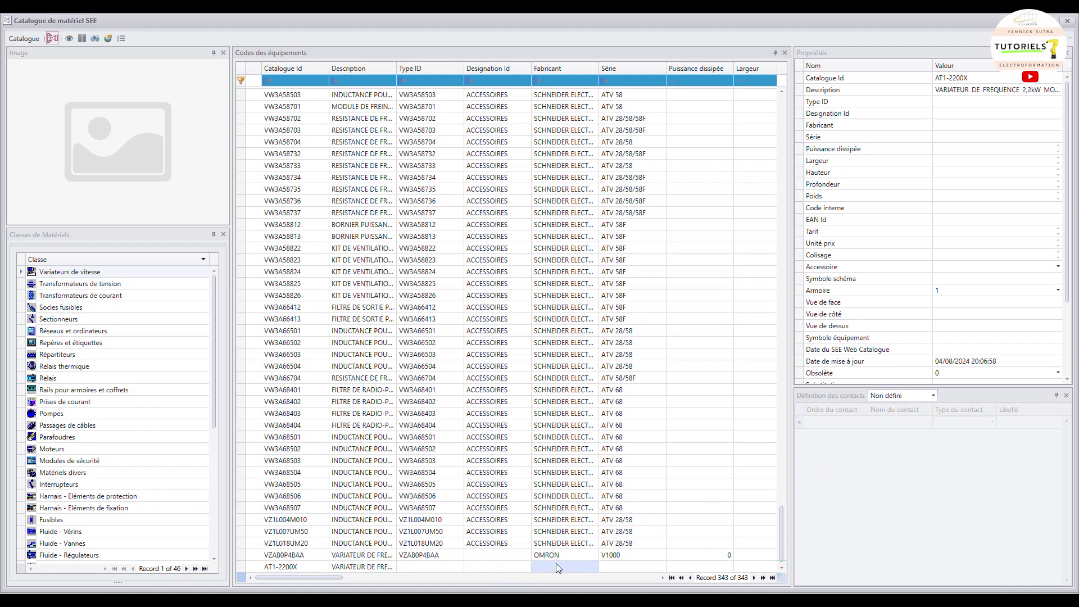
pyautogui.write('VEVROT')
pyautogui.press('BackSpace')
pyautogui.write('R')
pyautogui.click(617, 566)
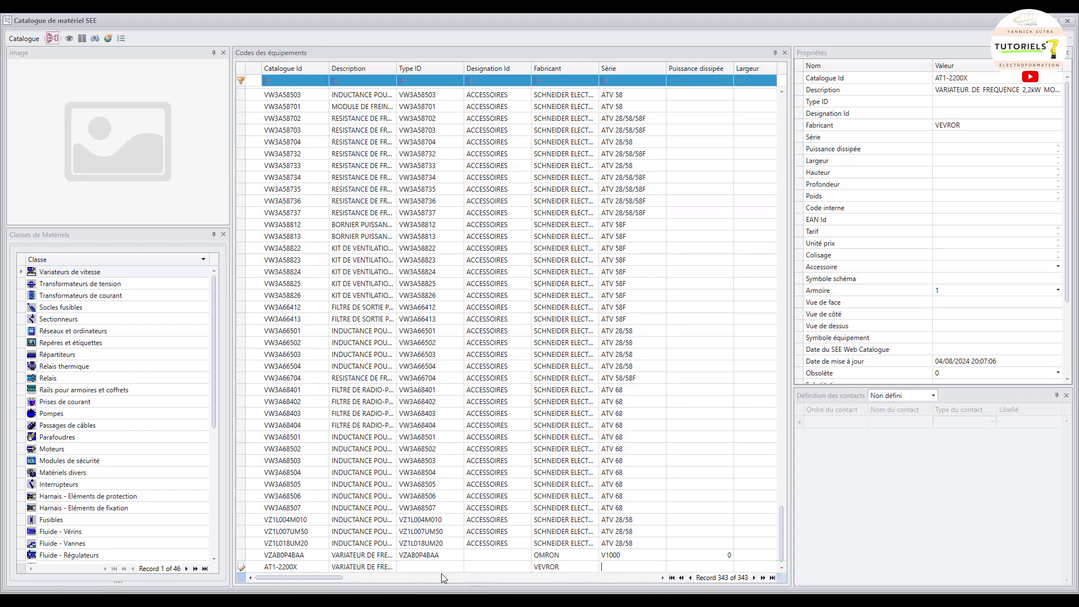
# - Check the drive's technical data on the VEVOR product page in the browser and return to the material catalogue
pyautogui.click(541, 586)
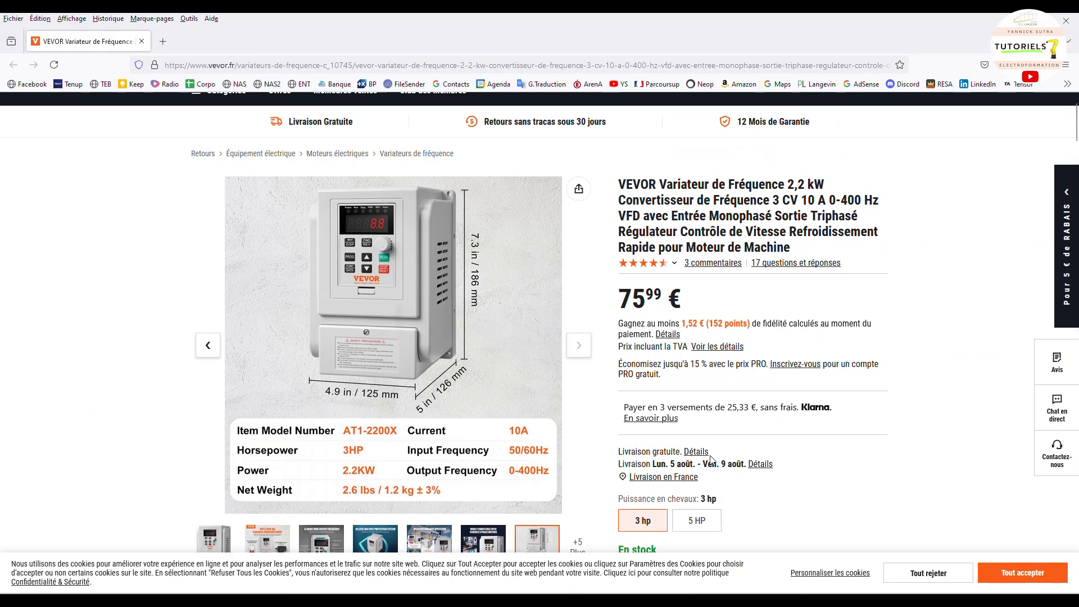
pyautogui.moveTo(674, 590)
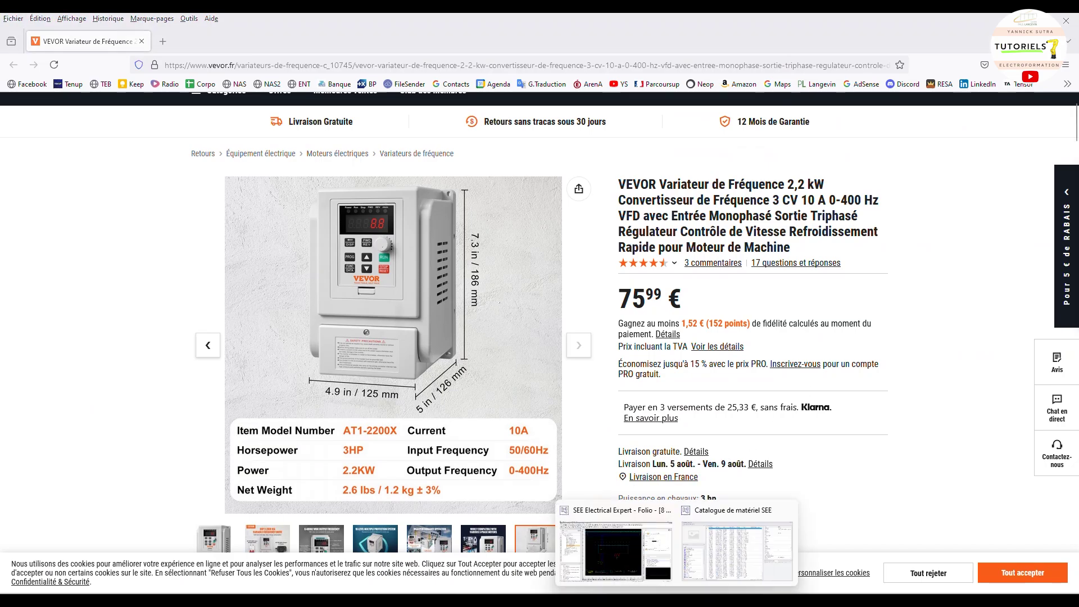
pyautogui.click(733, 542)
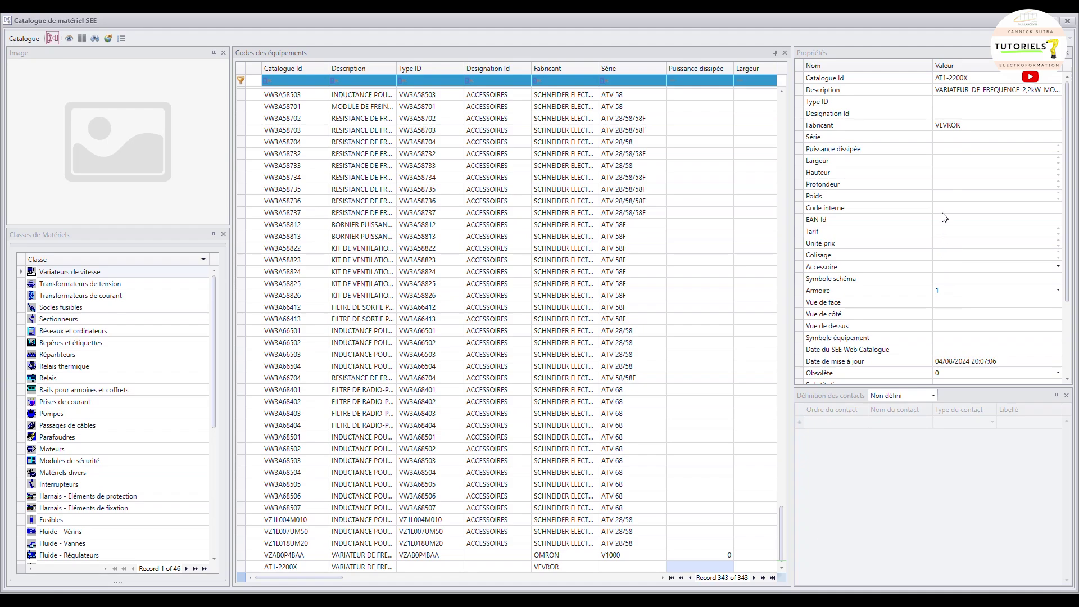
# - Look up the drive's dimensions on the VEVOR product page and set the Largeur property of AT1-2200X to 125
pyautogui.click(943, 161)
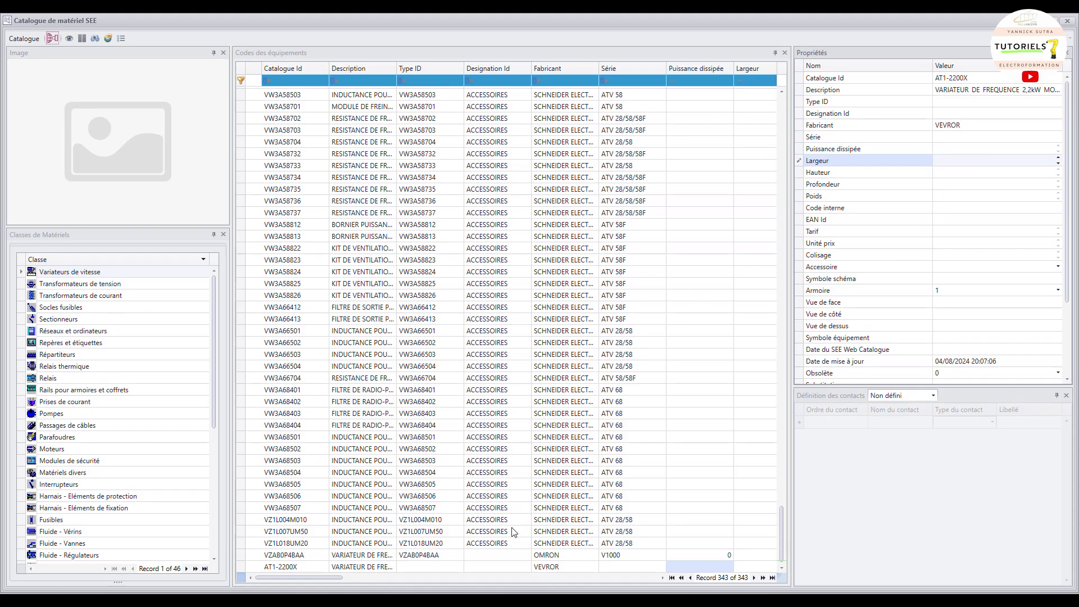
pyautogui.click(523, 581)
pyautogui.moveTo(511, 416)
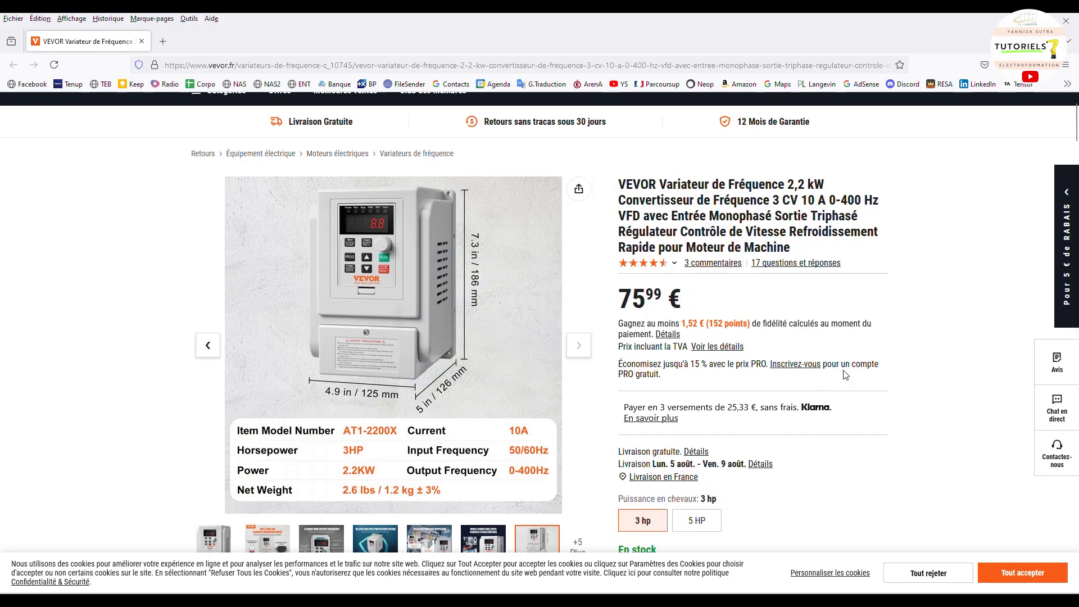
pyautogui.moveTo(677, 602)
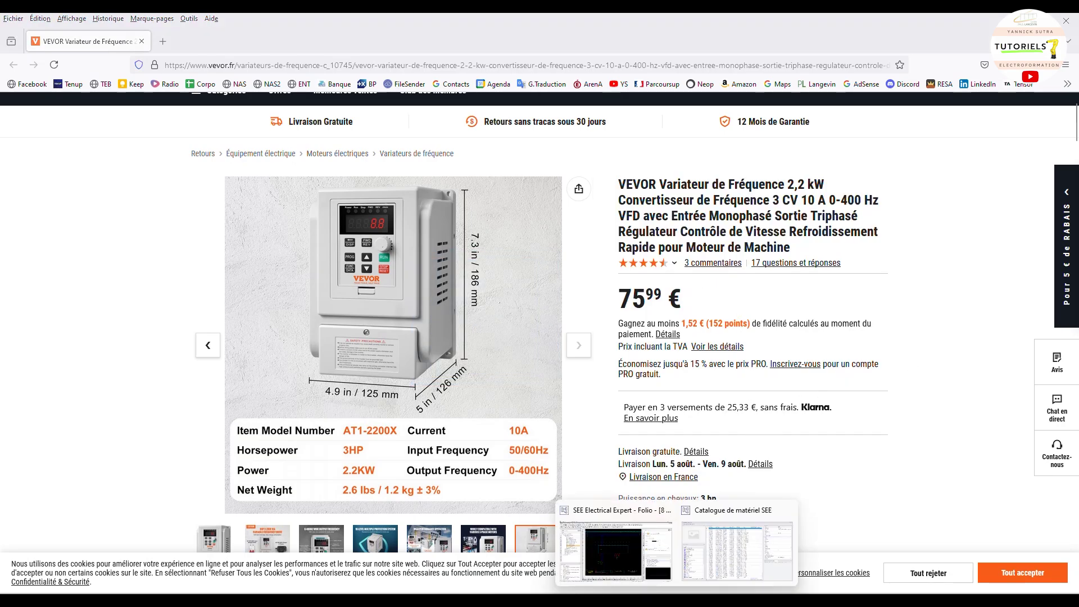
pyautogui.click(713, 552)
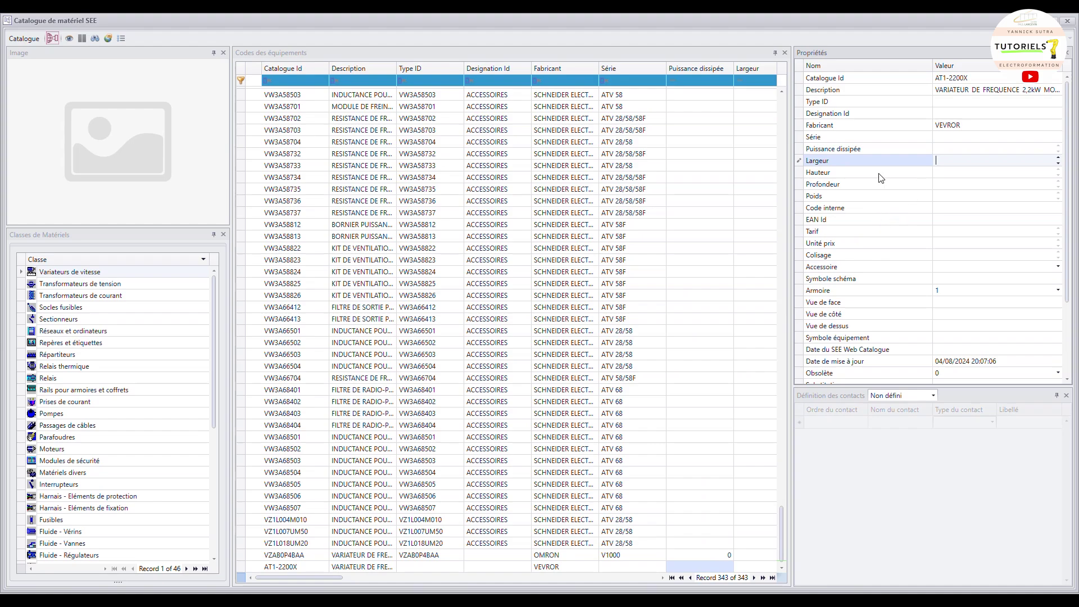
pyautogui.write('100')
pyautogui.click(949, 174)
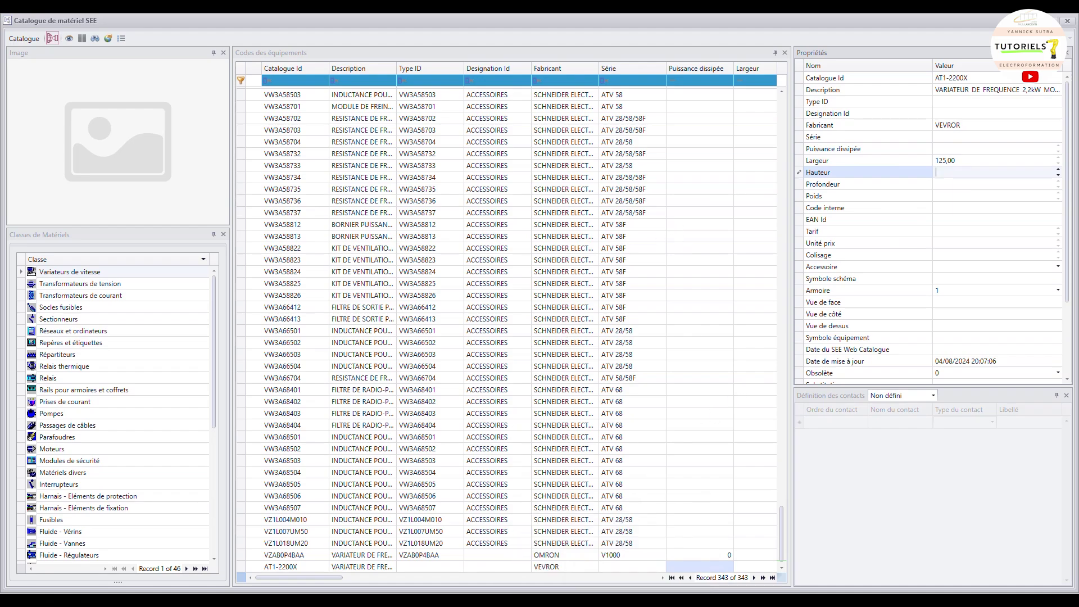
# - Look up the remaining drive dimensions on the VEVOR product page and set Profondeur to 126 and Hauteur to 186 for AT1-2200X
pyautogui.click(523, 589)
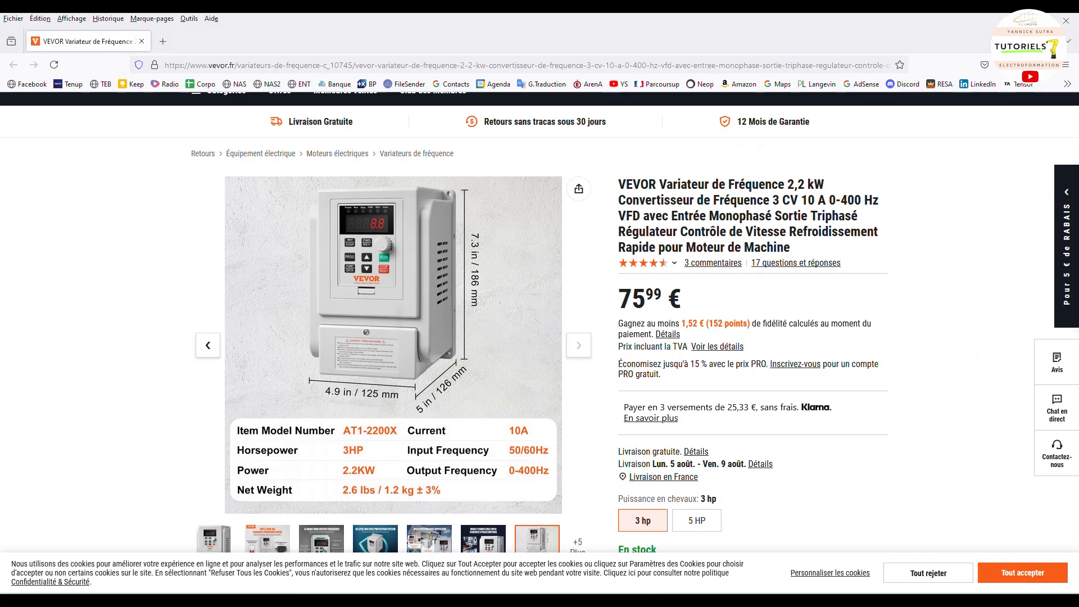
pyautogui.hotkey('alt', 'Tab')
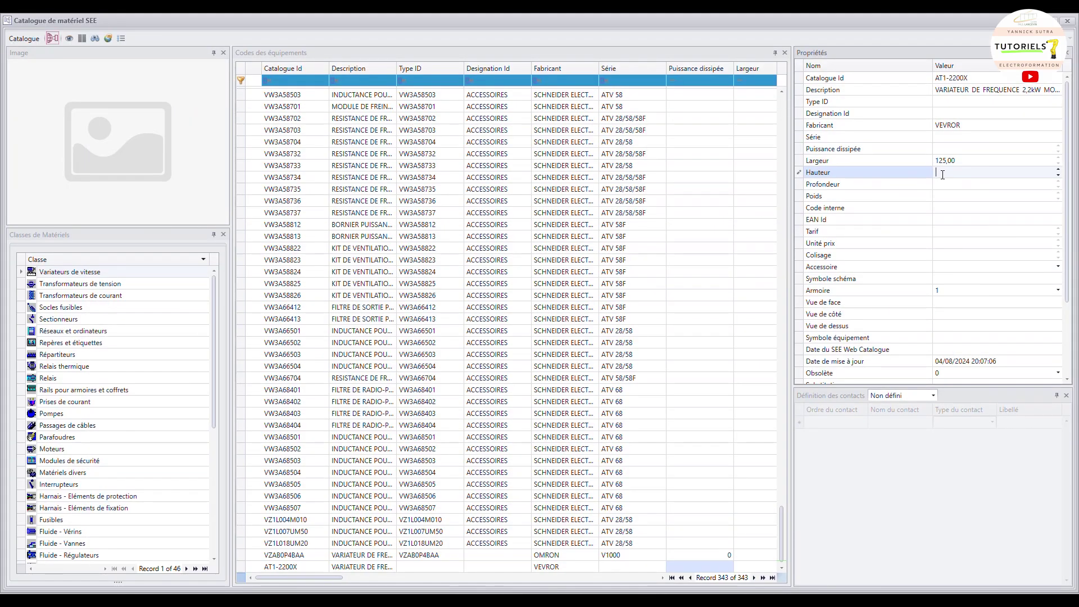
pyautogui.click(946, 186)
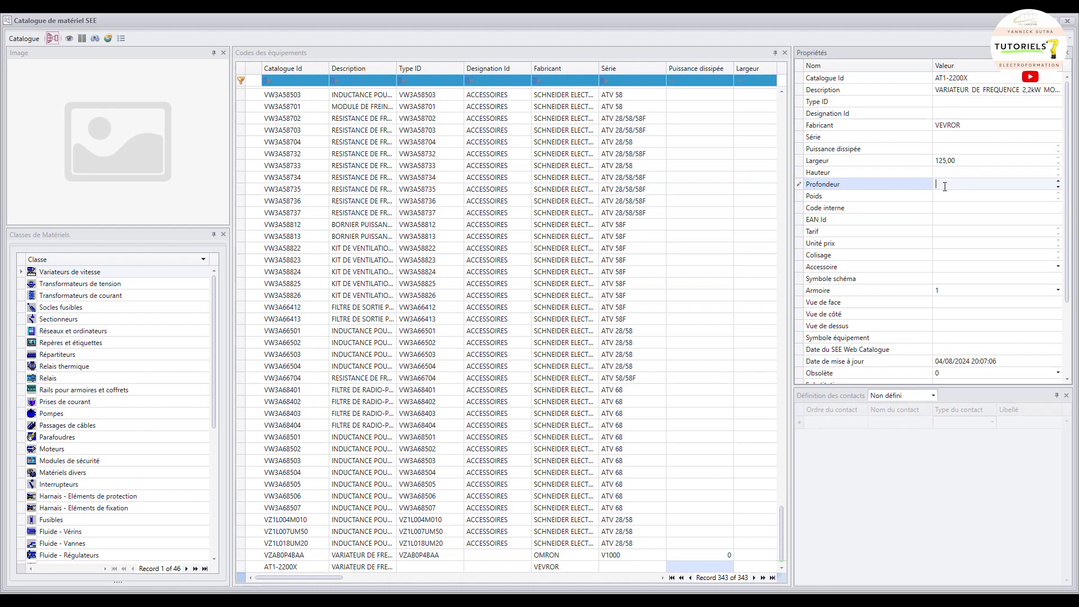
pyautogui.write('120')
pyautogui.click(944, 172)
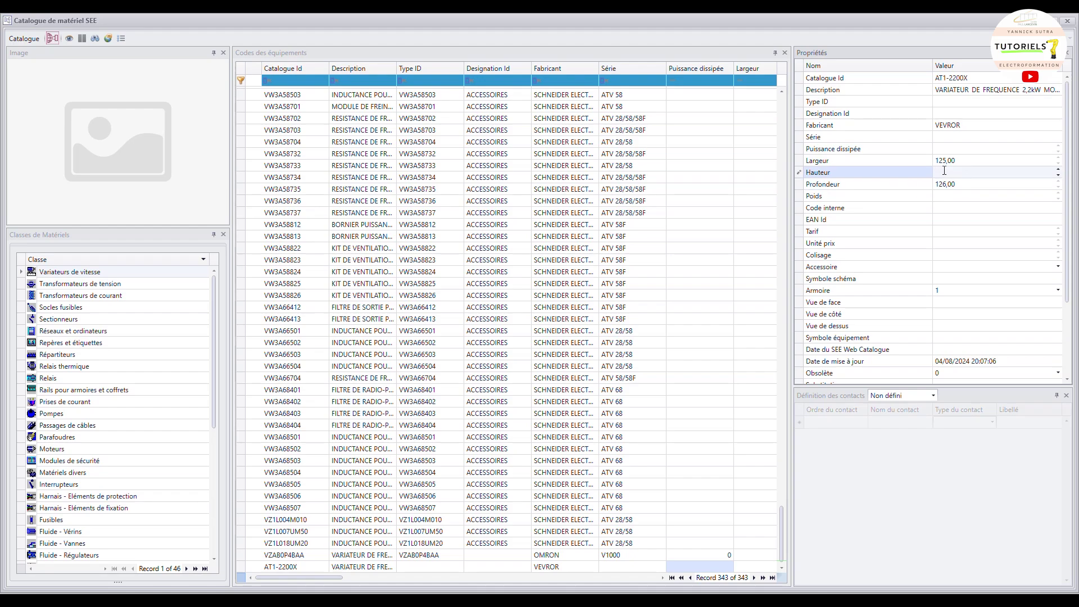
pyautogui.write('180')
pyautogui.click(951, 257)
# - Assign the view illustrations of AT1-2200X: VARIAT for Vue de face, VARIAT_YZ for Vue de côté and VARIAT_XZ for Vue de dessus
pyautogui.click(938, 302)
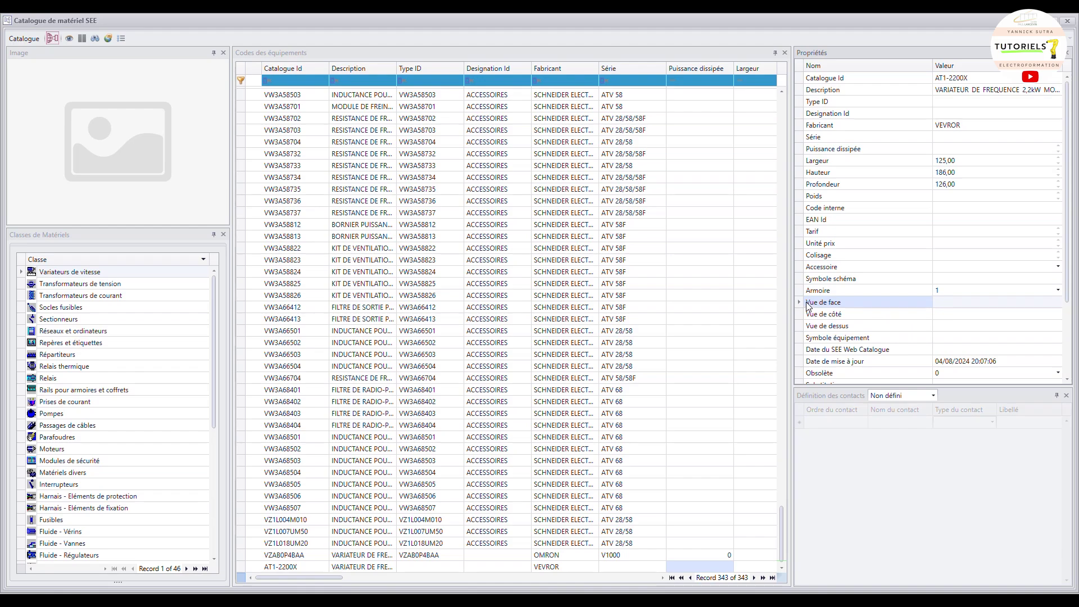
pyautogui.click(991, 302)
pyautogui.write('VARIAT')
pyautogui.click(987, 315)
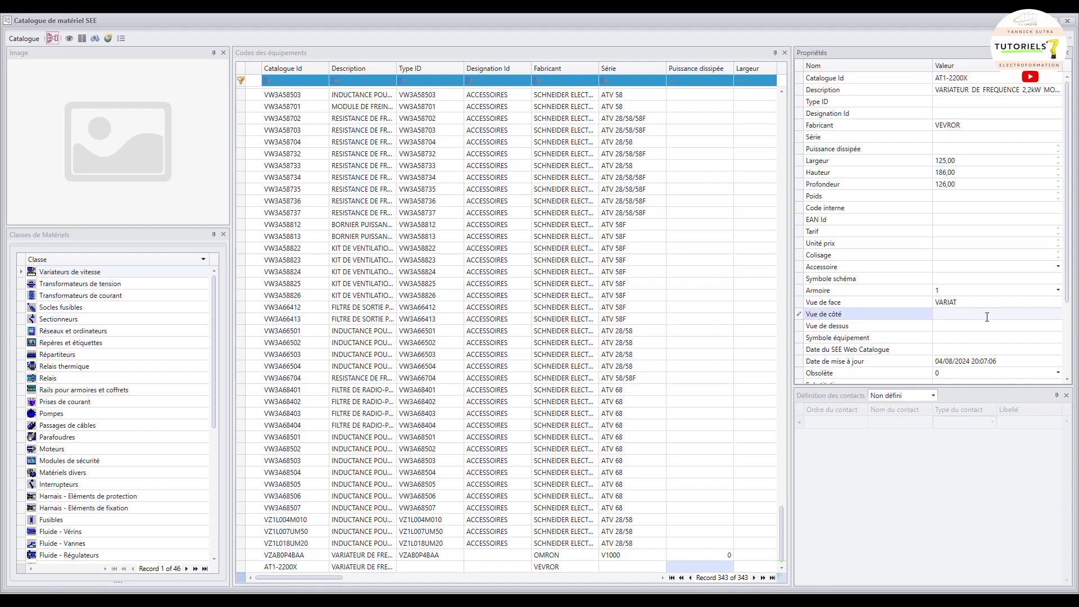
pyautogui.write('VARIAT_YZ')
pyautogui.click(988, 328)
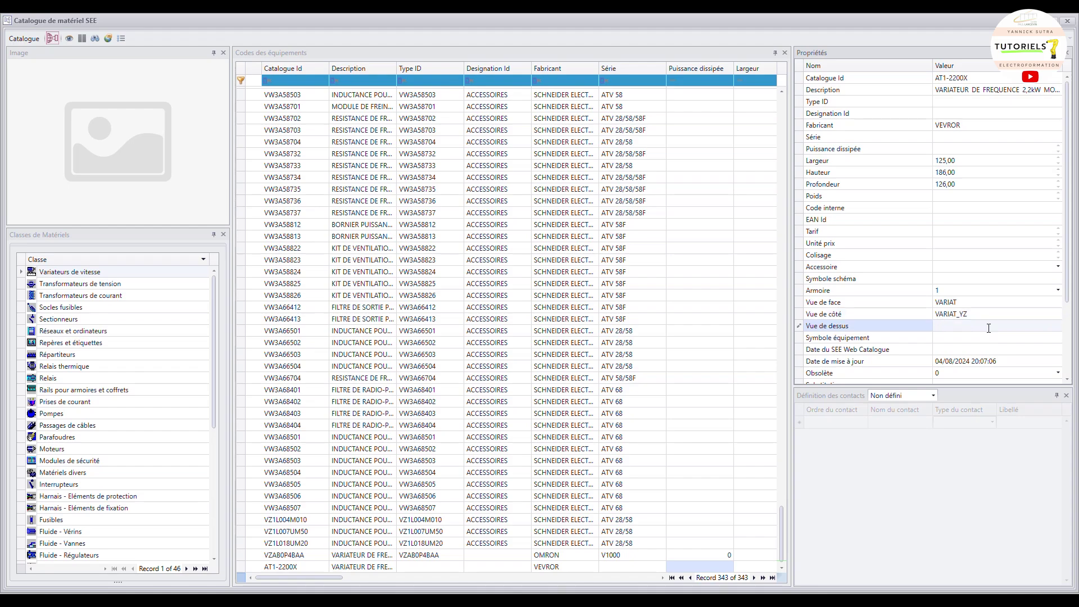
pyautogui.write('VARIAT_XZ')
pyautogui.click(998, 349)
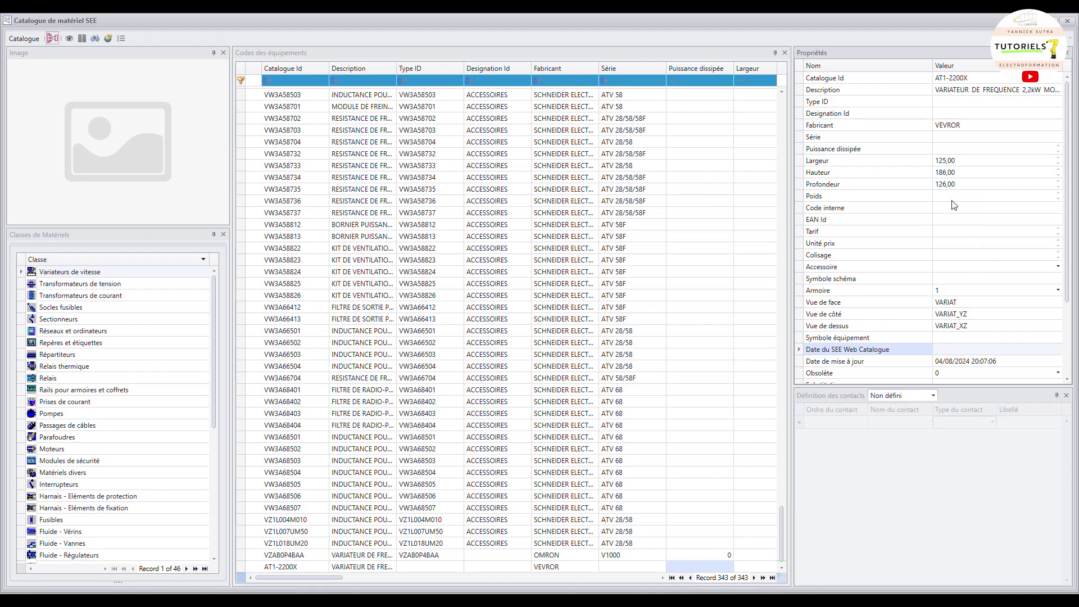
# - Set the contact definition of AT1-2200X to Défini, add contact R1A-R1B of type NO, and close the material catalogue
pyautogui.click(932, 396)
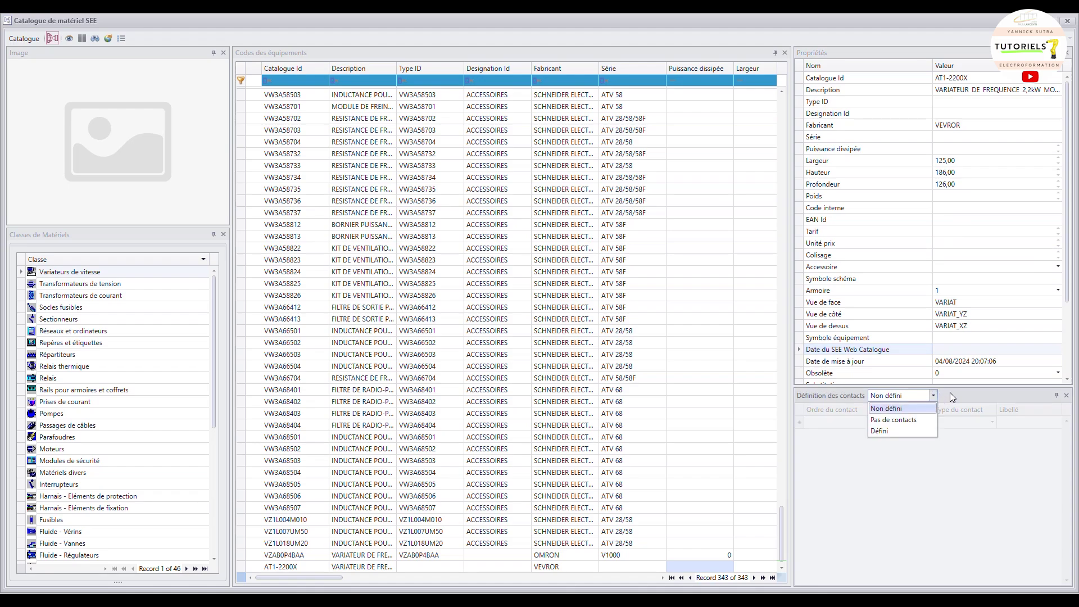
pyautogui.click(902, 431)
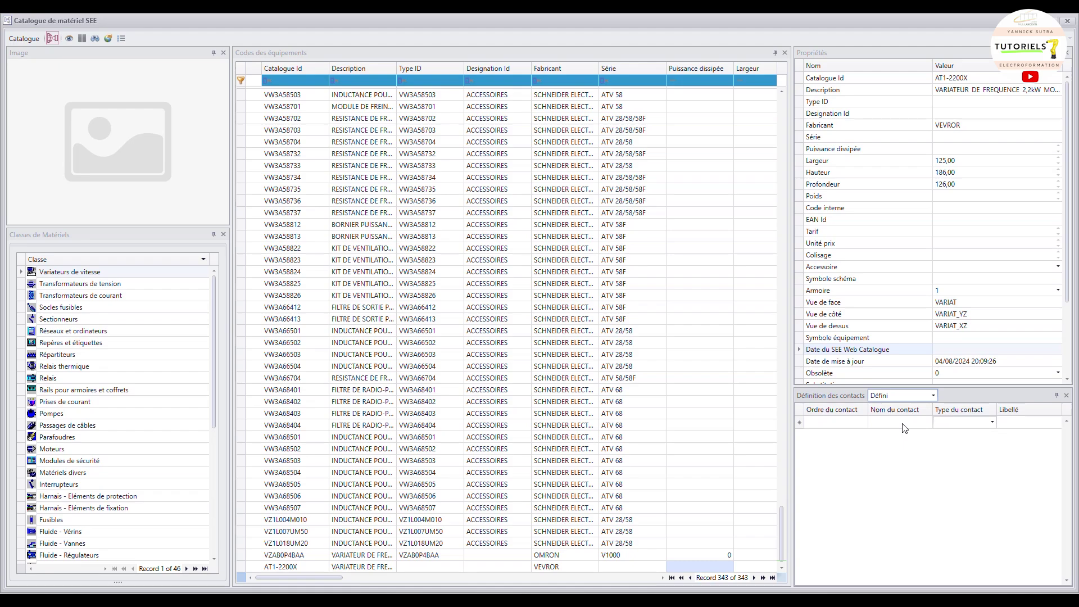
pyautogui.click(864, 424)
pyautogui.click(898, 422)
pyautogui.write('R1A-R1B')
pyautogui.click(991, 423)
pyautogui.click(991, 423)
pyautogui.click(991, 421)
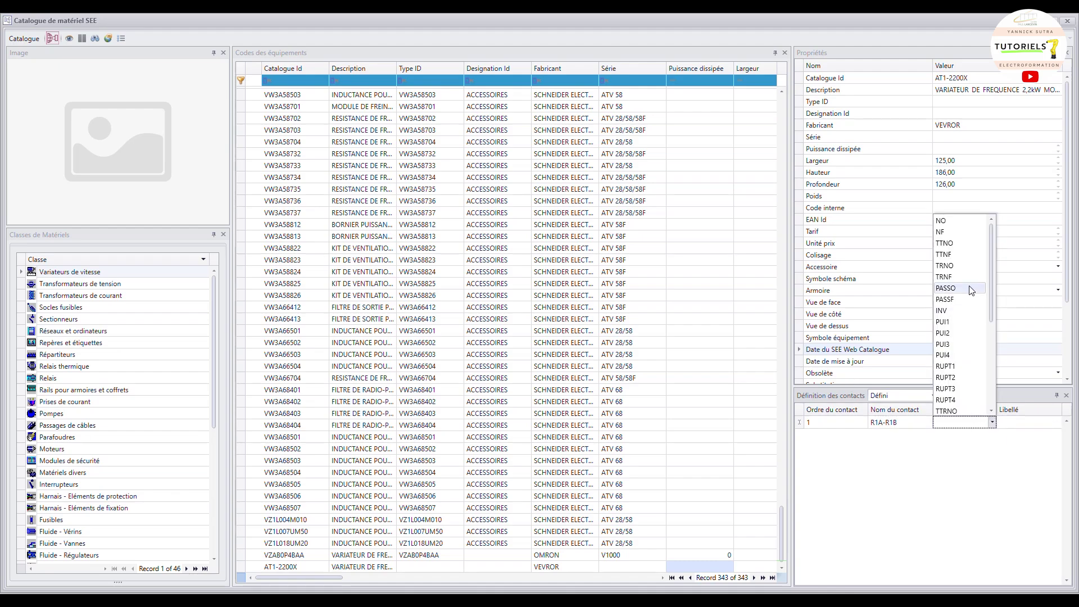
pyautogui.click(974, 228)
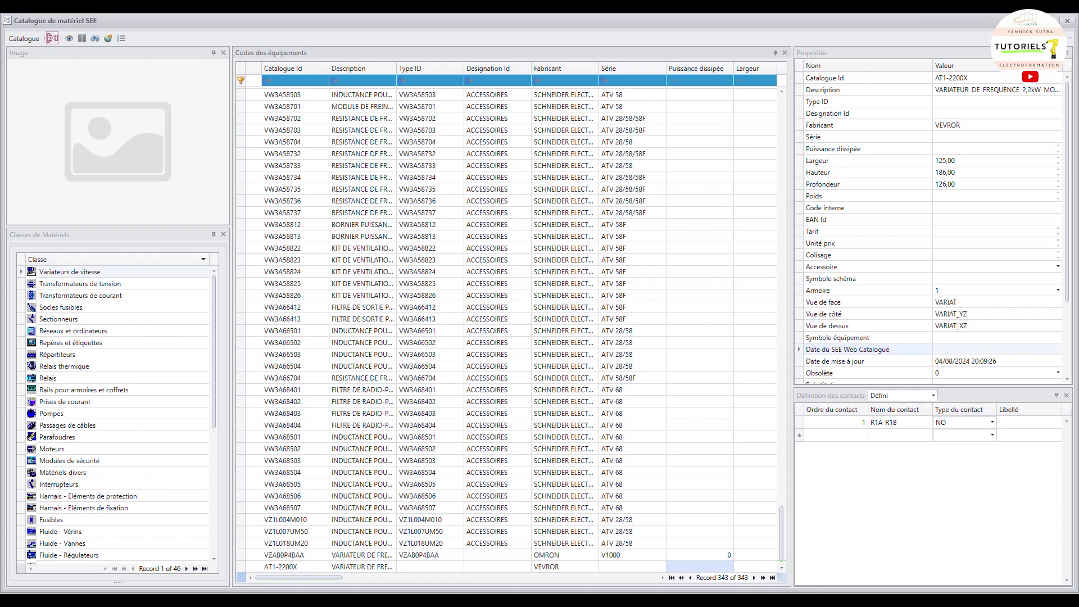
pyautogui.click(1067, 22)
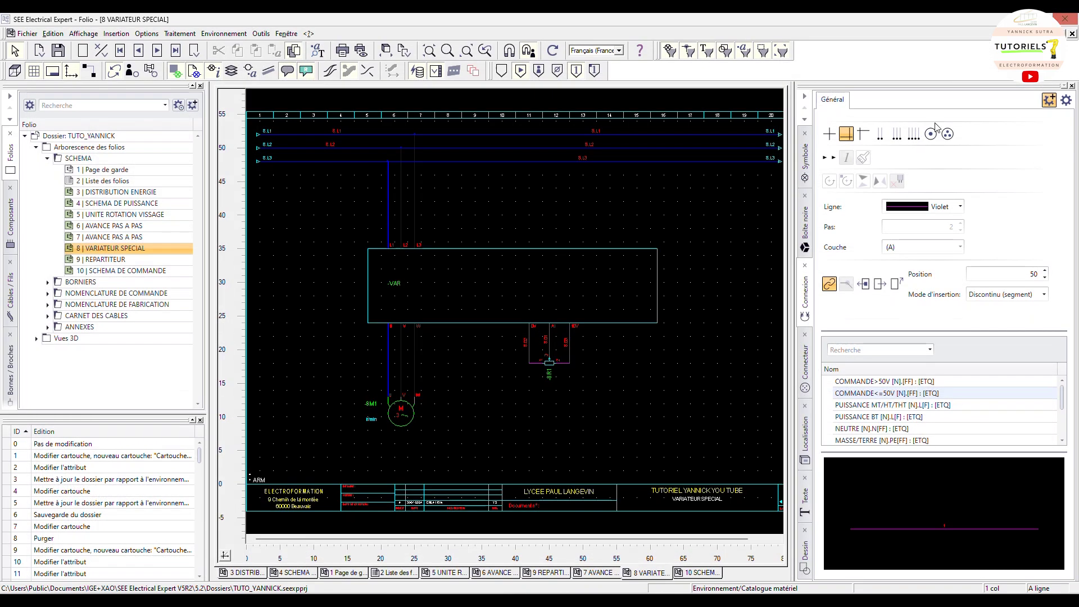
# - Open the equipment selection for the -VAR black box's material reference and set the first item's class to Variateurs de vitesse
pyautogui.doubleClick(557, 269)
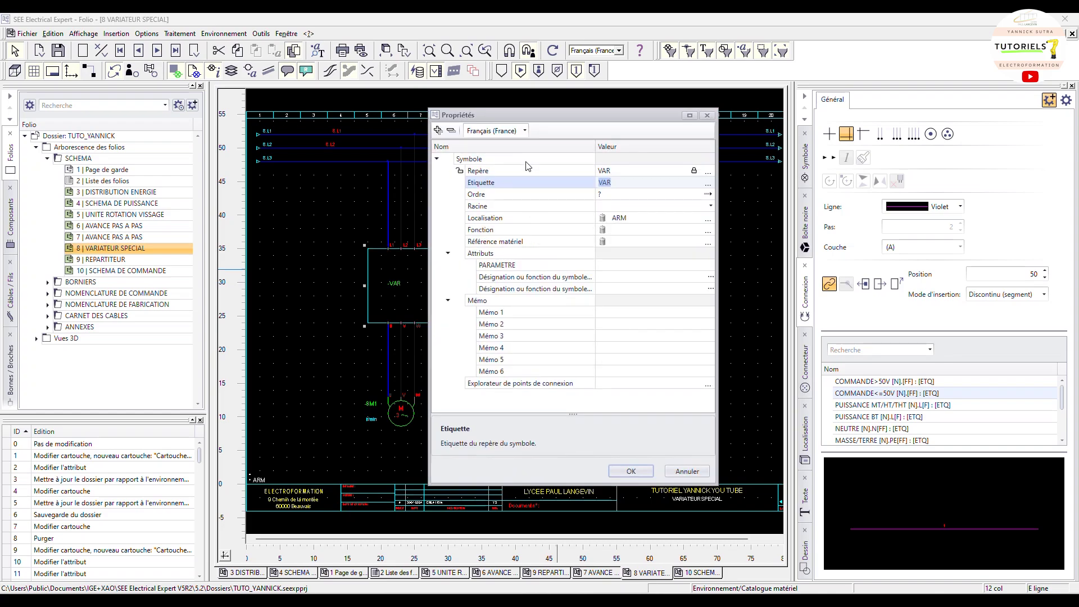
pyautogui.click(706, 243)
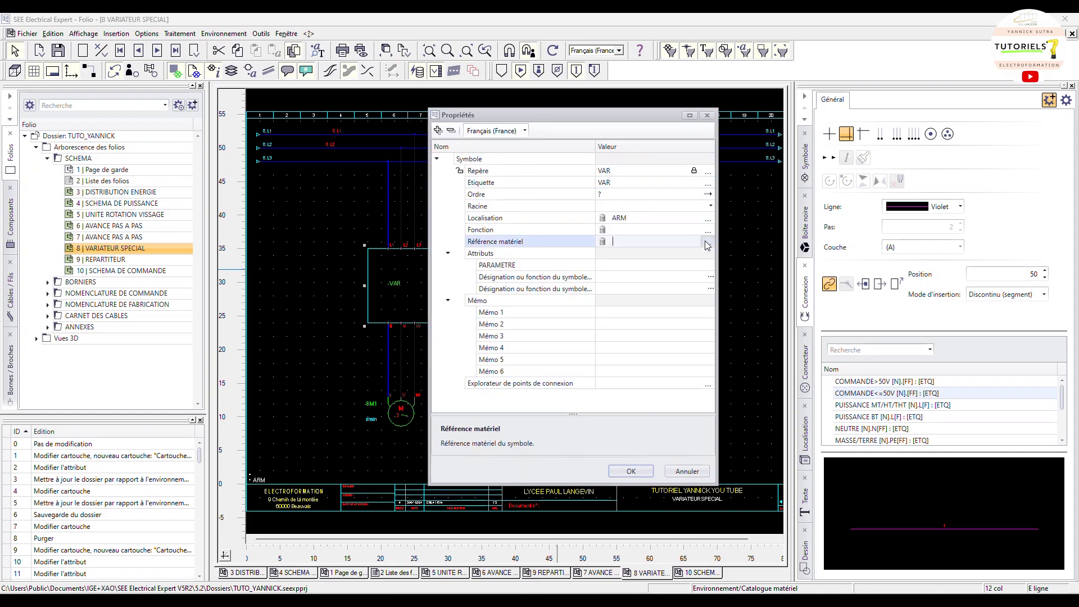
pyautogui.click(708, 243)
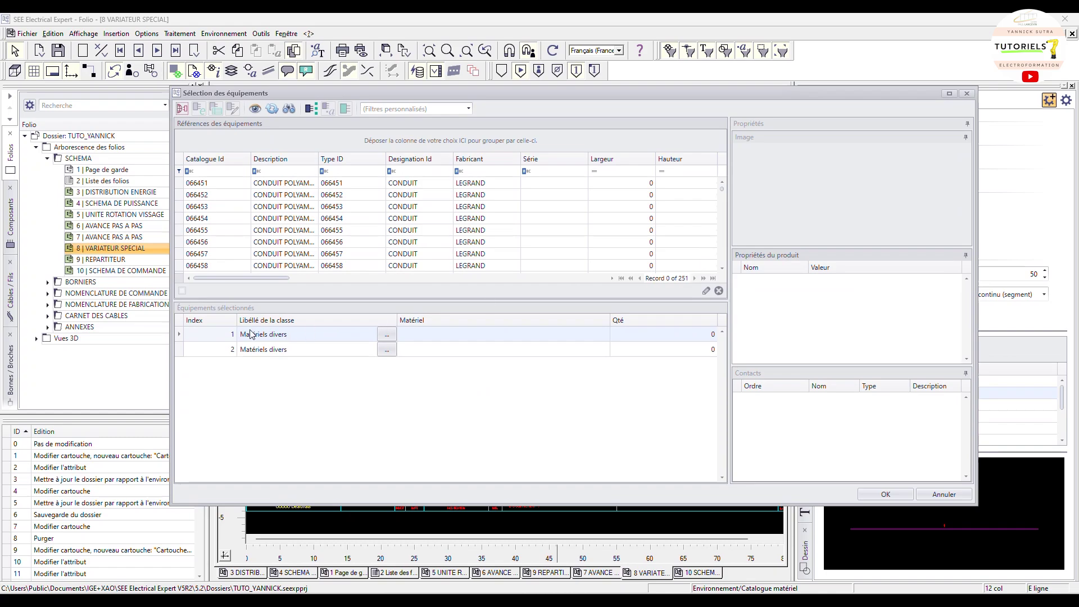
pyautogui.click(387, 336)
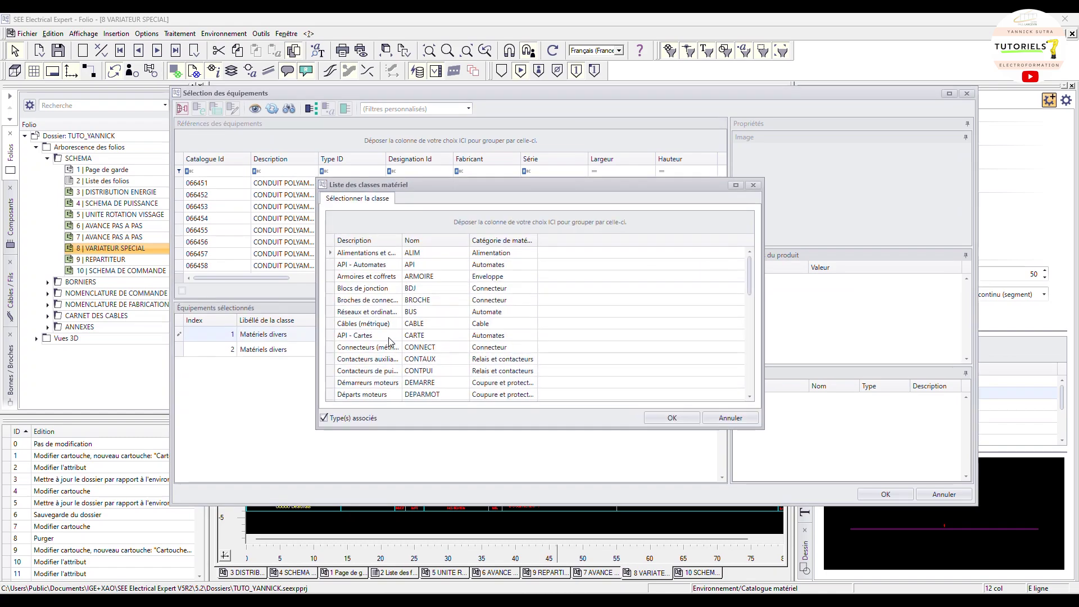
pyautogui.click(366, 241)
pyautogui.scroll(-10, 405, 337)
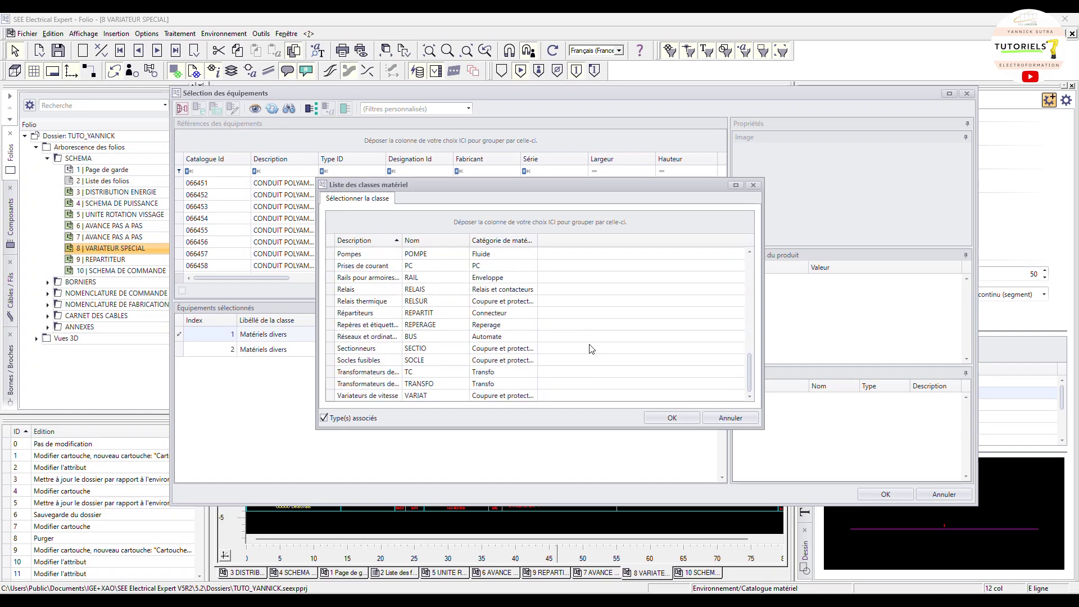
pyautogui.click(385, 396)
pyautogui.doubleClick(385, 396)
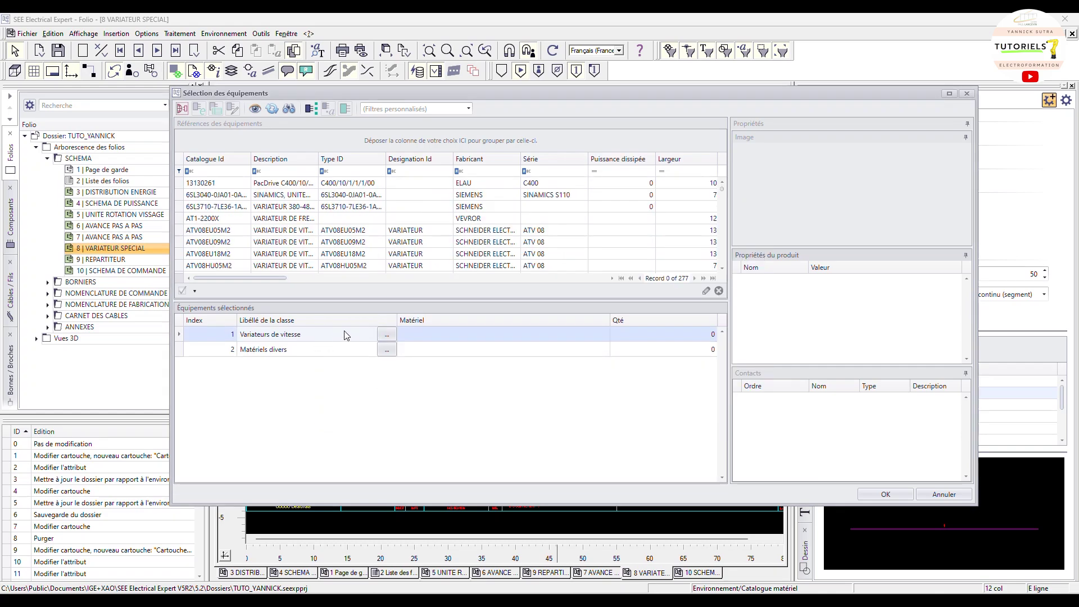
# - Filter the drive references by manufacturer "VE" and assign AT1-2200X as the first equipment item of -VAR
pyautogui.click(433, 332)
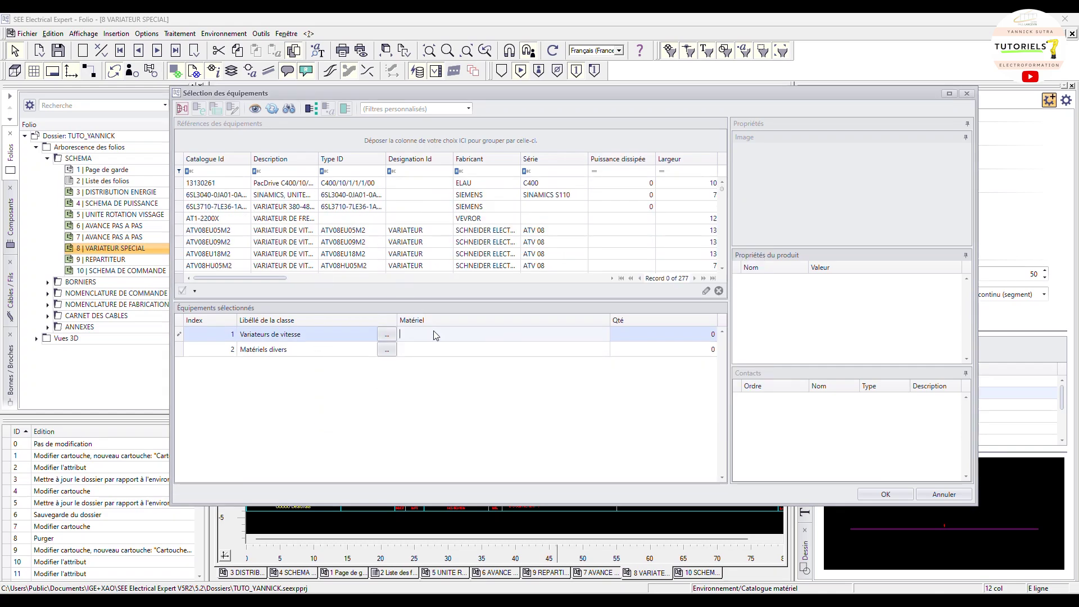
pyautogui.click(485, 171)
pyautogui.write('VE')
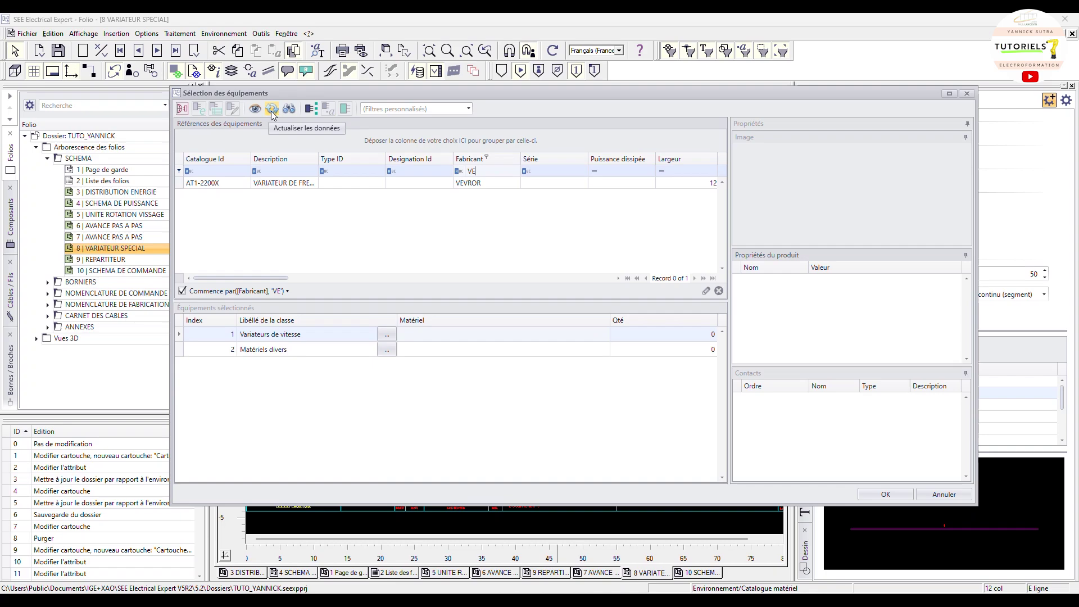
pyautogui.doubleClick(481, 184)
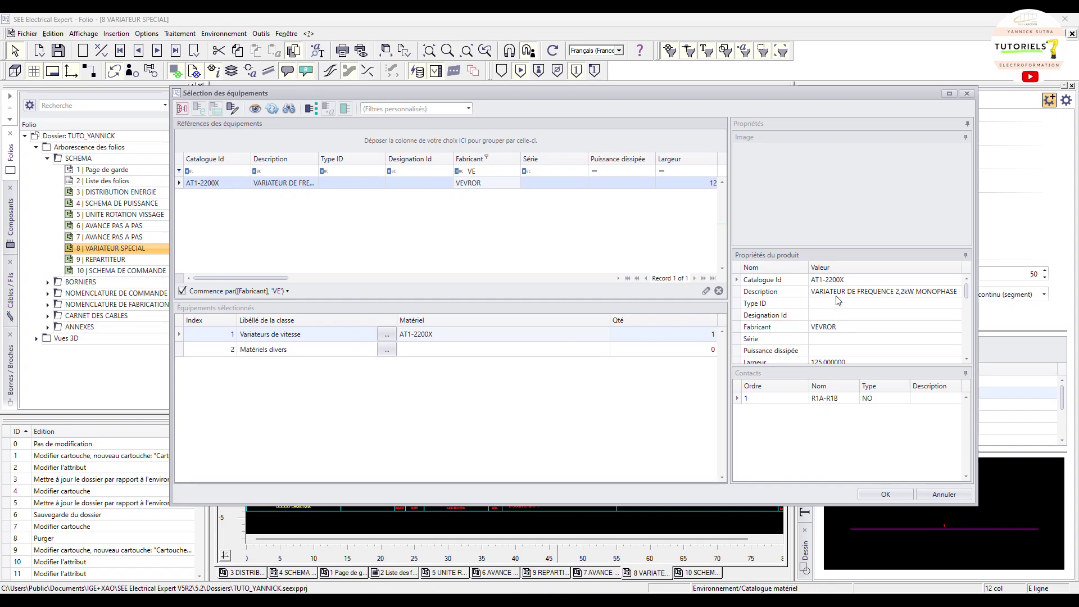
# - Review the product properties of AT1-2200X, confirm the equipment selection and close the -VAR symbol's properties
pyautogui.scroll(-5, 840, 306)
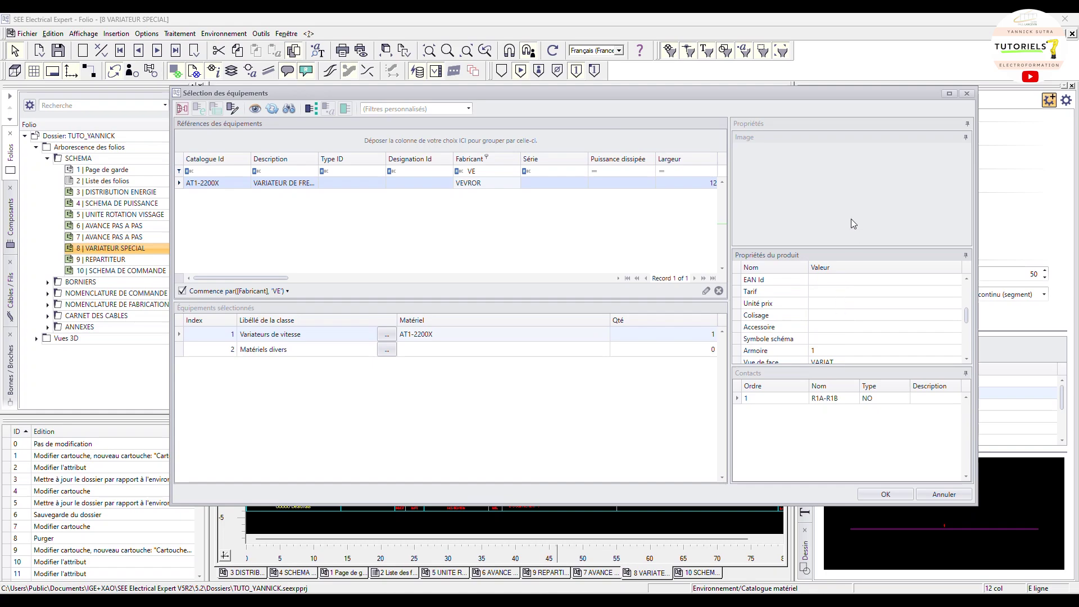
pyautogui.click(852, 196)
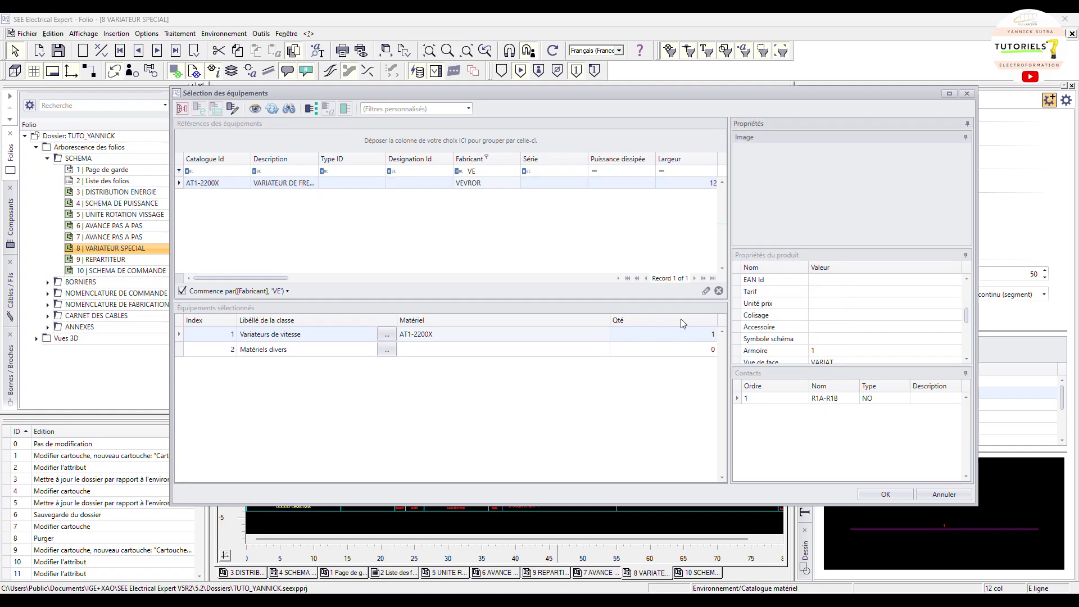
pyautogui.click(475, 184)
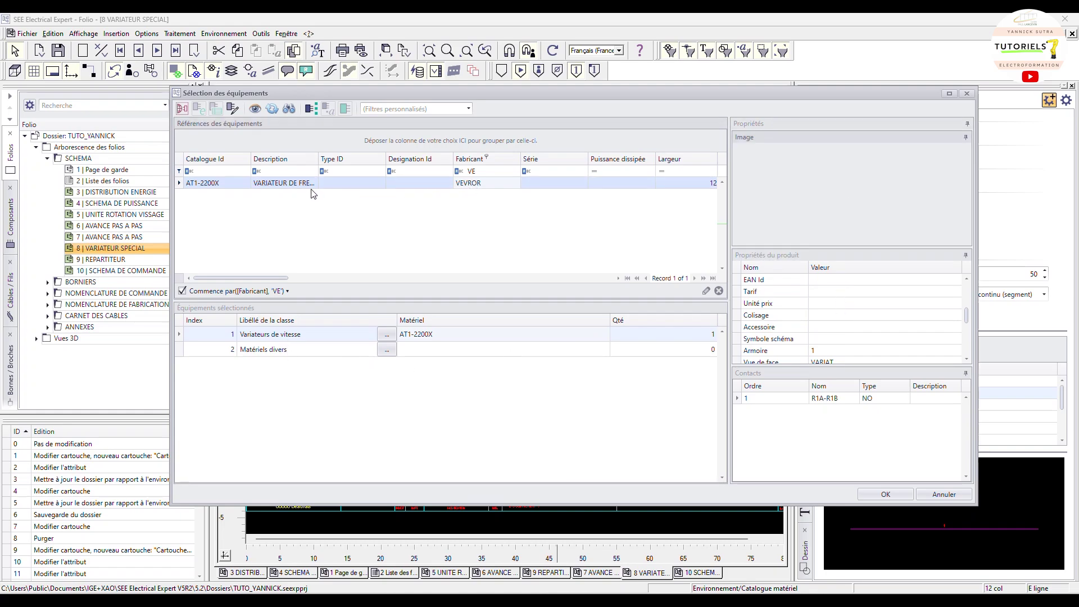
pyautogui.click(857, 201)
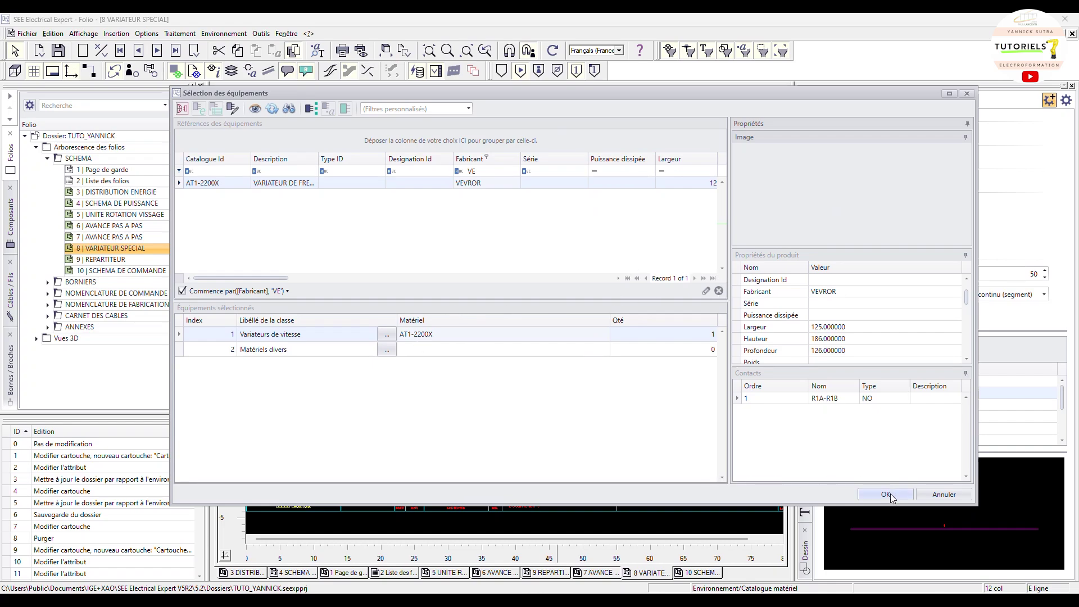
pyautogui.scroll(-2, 790, 337)
pyautogui.scroll(2, 789, 337)
pyautogui.scroll(1, 870, 304)
pyautogui.scroll(-4, 870, 304)
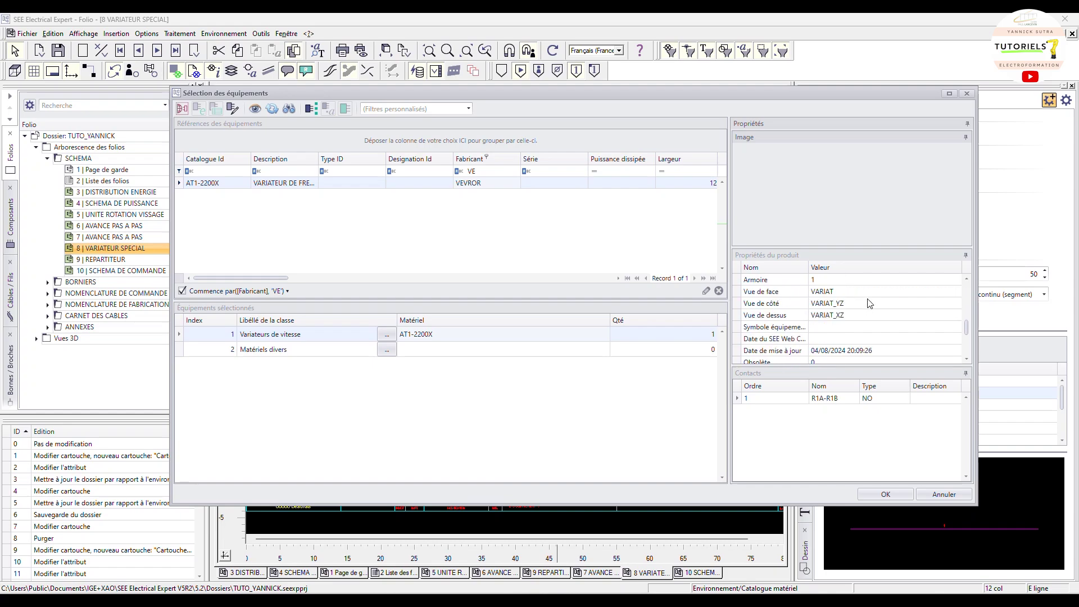
pyautogui.click(906, 494)
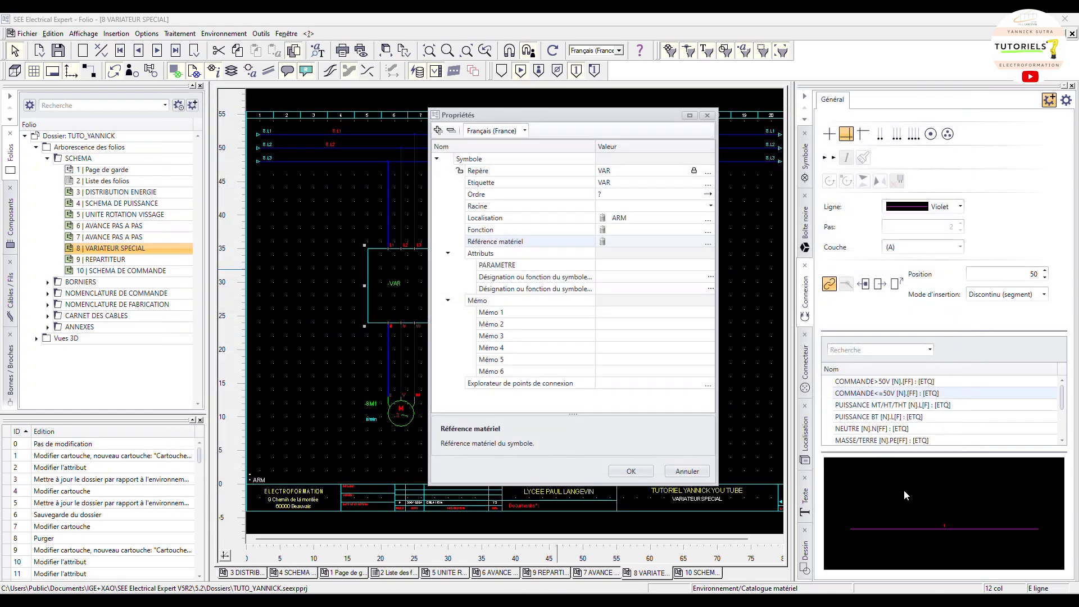
pyautogui.click(707, 115)
# - Examine the Rectangl et cercle and Variateur de vitesse illustrations in the vignette explorer, then close it
pyautogui.click(236, 34)
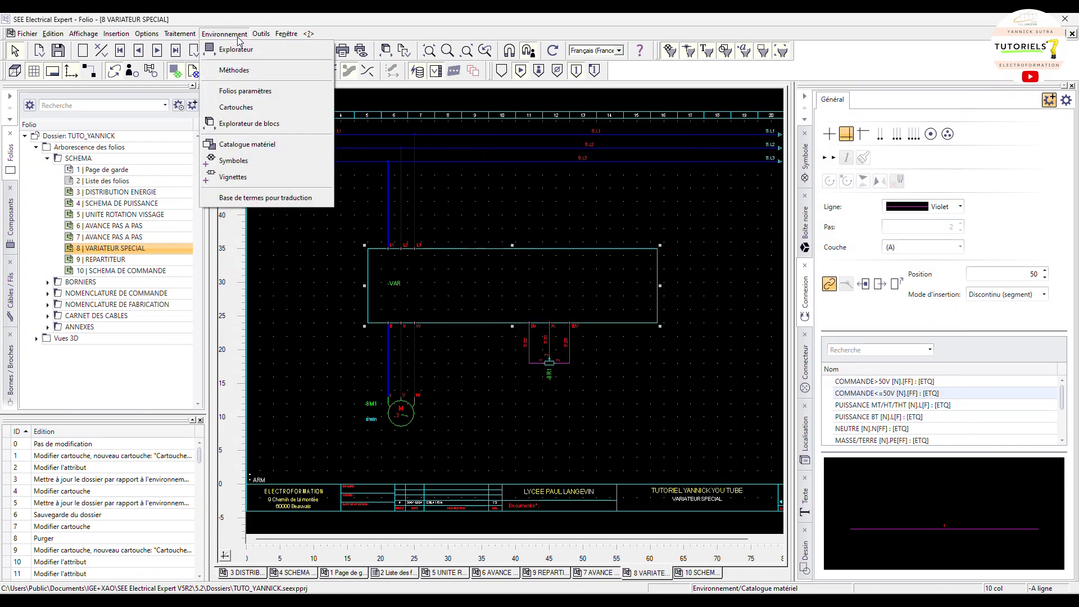
pyautogui.click(235, 178)
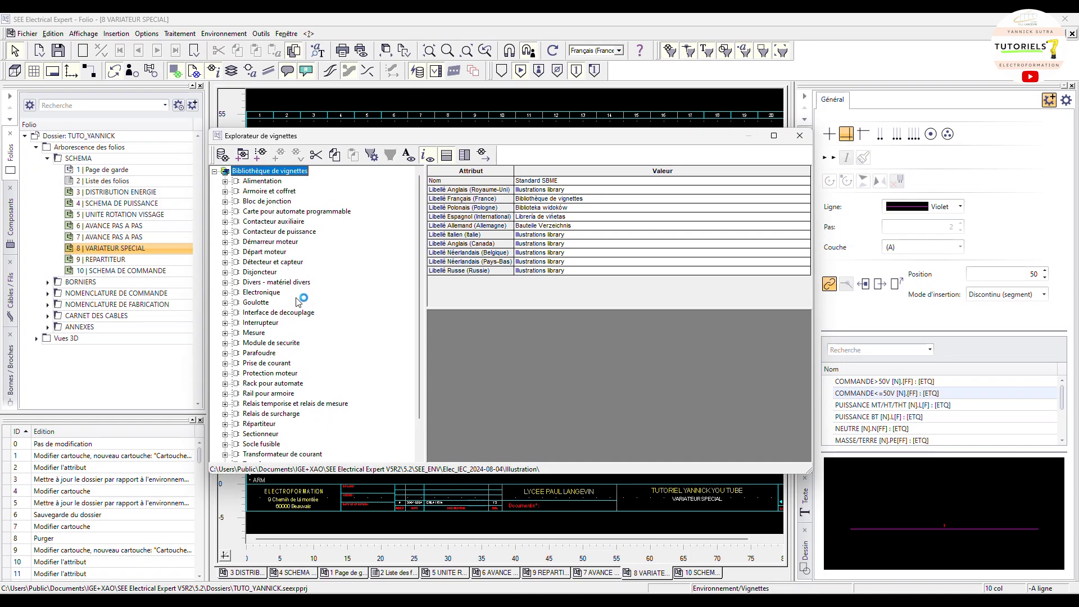
pyautogui.scroll(-2, 299, 302)
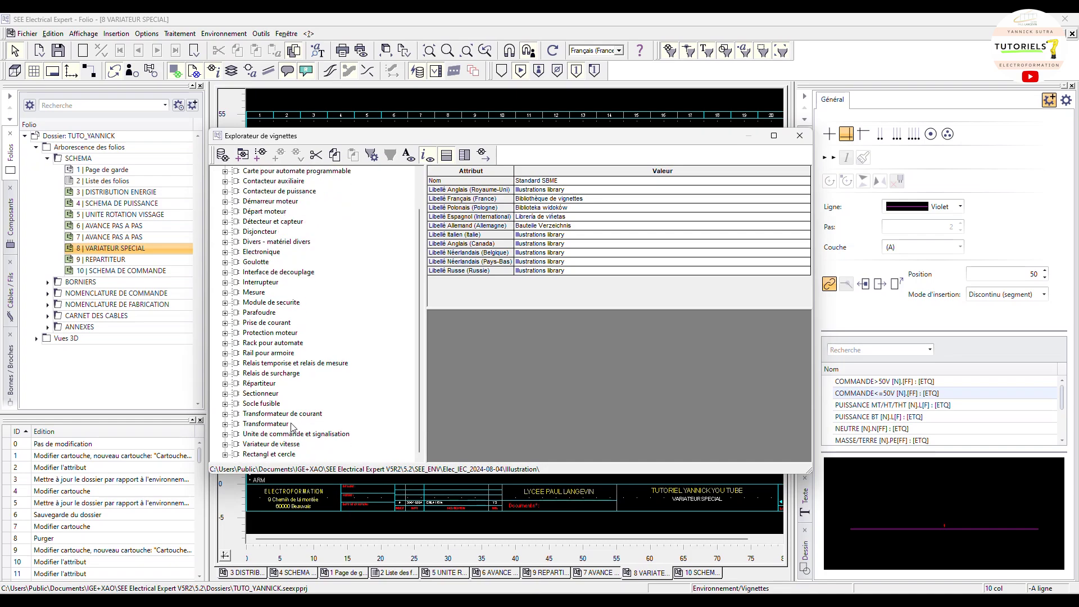
pyautogui.doubleClick(284, 455)
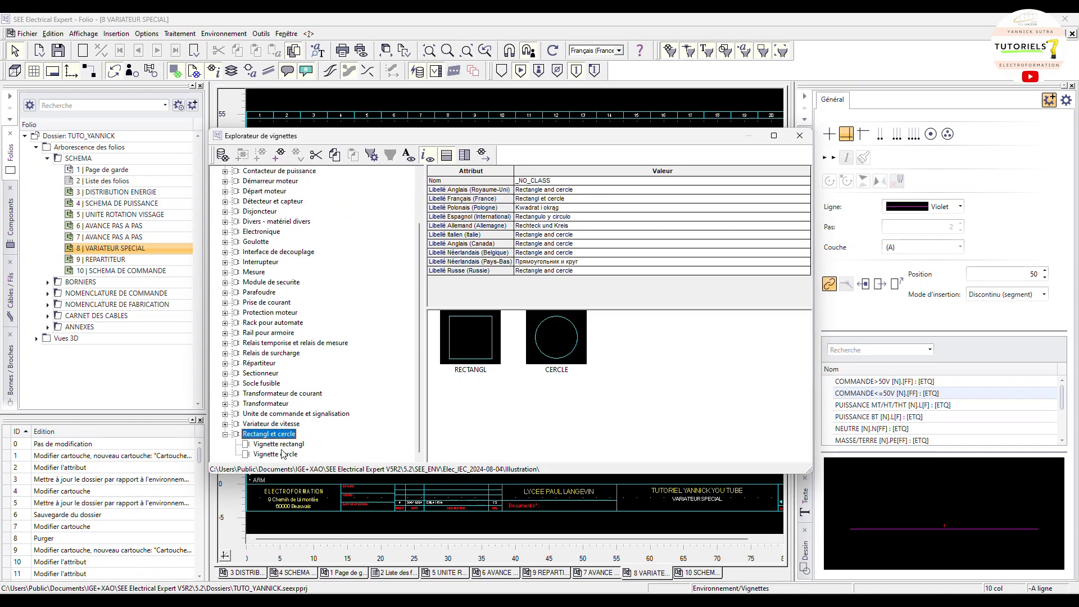
pyautogui.click(272, 424)
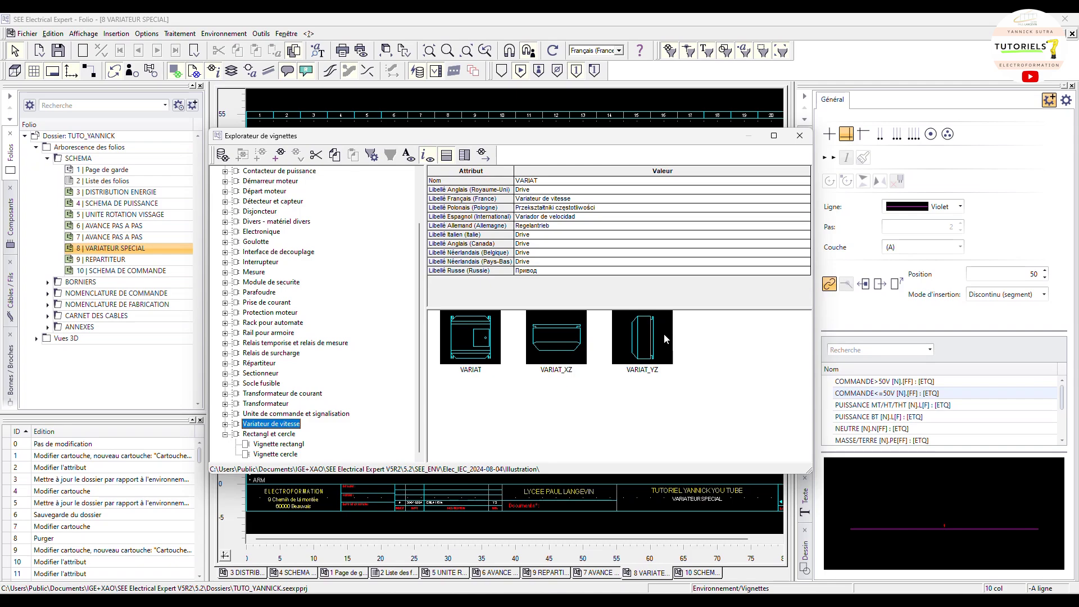
pyautogui.press('Escape')
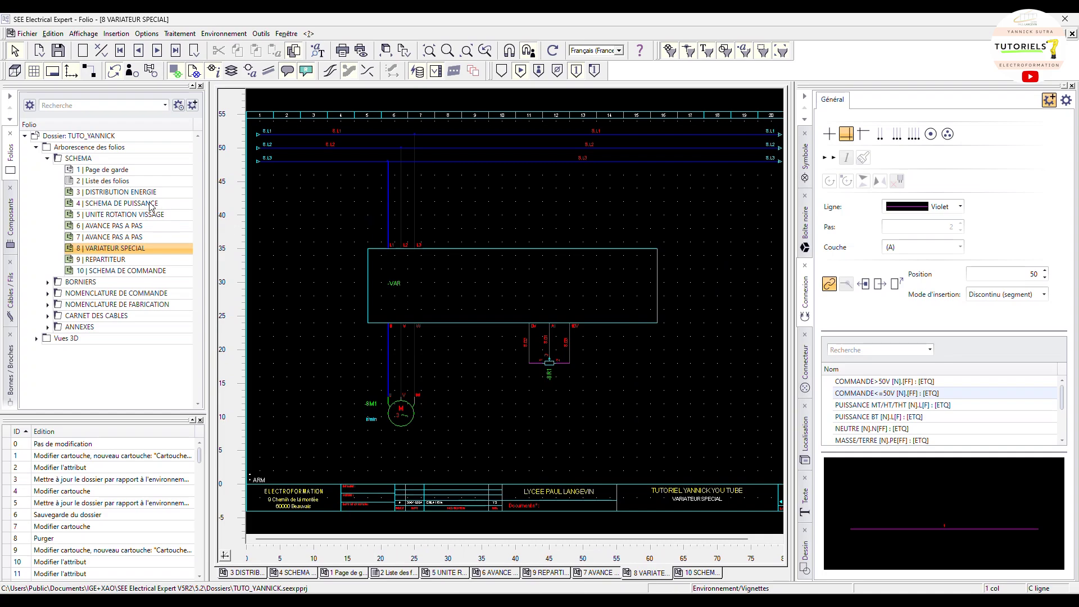
# - Open folio 4, SCHEMA DE PUISSANCE, from the project's folio tree
pyautogui.click(150, 204)
pyautogui.doubleClick(150, 204)
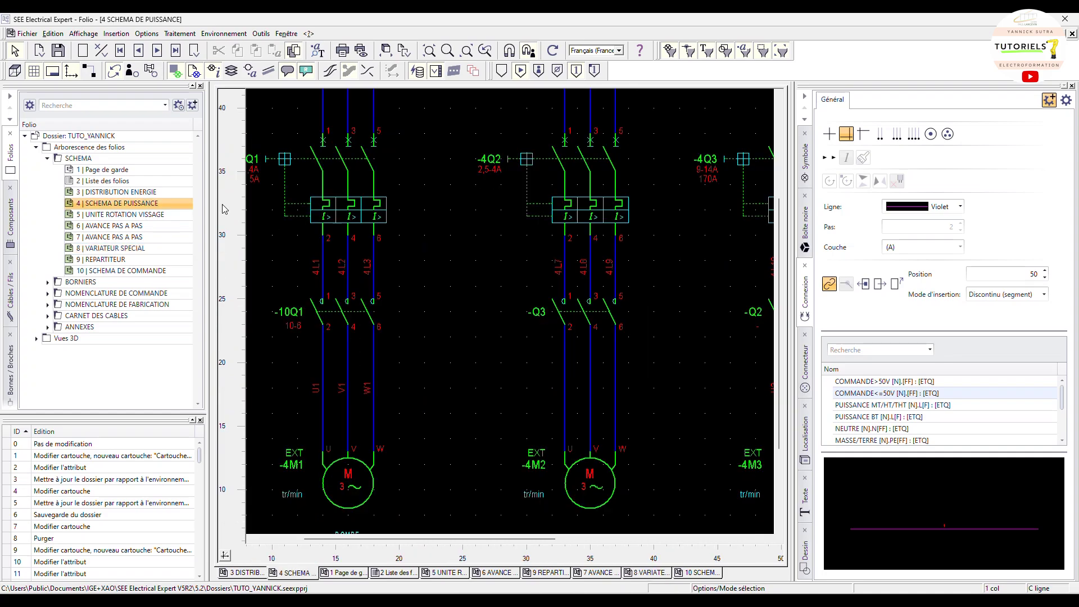
# - Open the equipment selection for contactor -10Q1's material reference and bring up the material catalogue at LC1D09B7
pyautogui.doubleClick(349, 313)
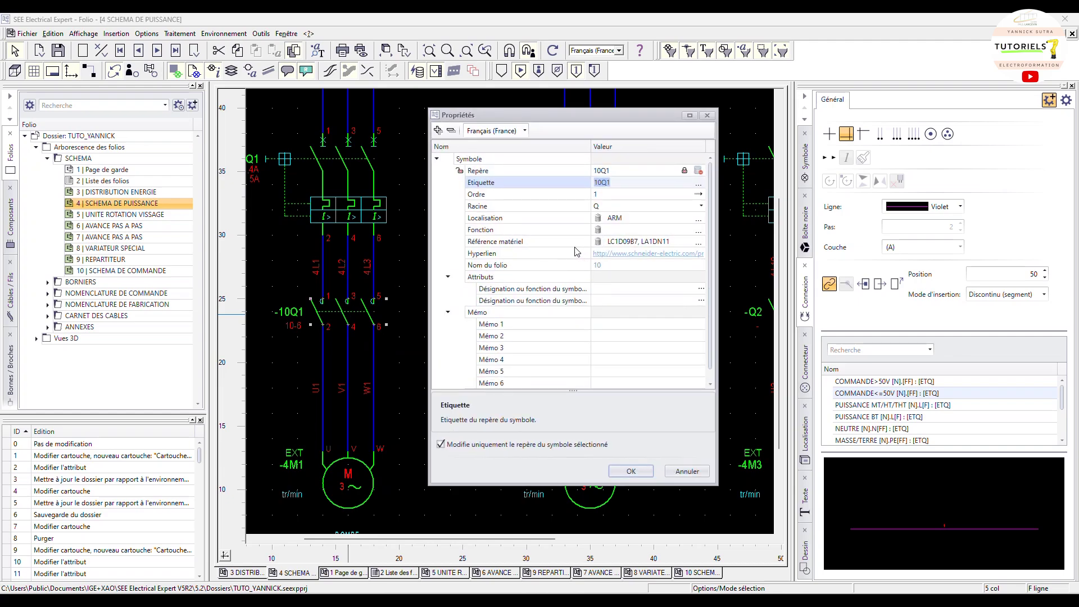
pyautogui.click(696, 242)
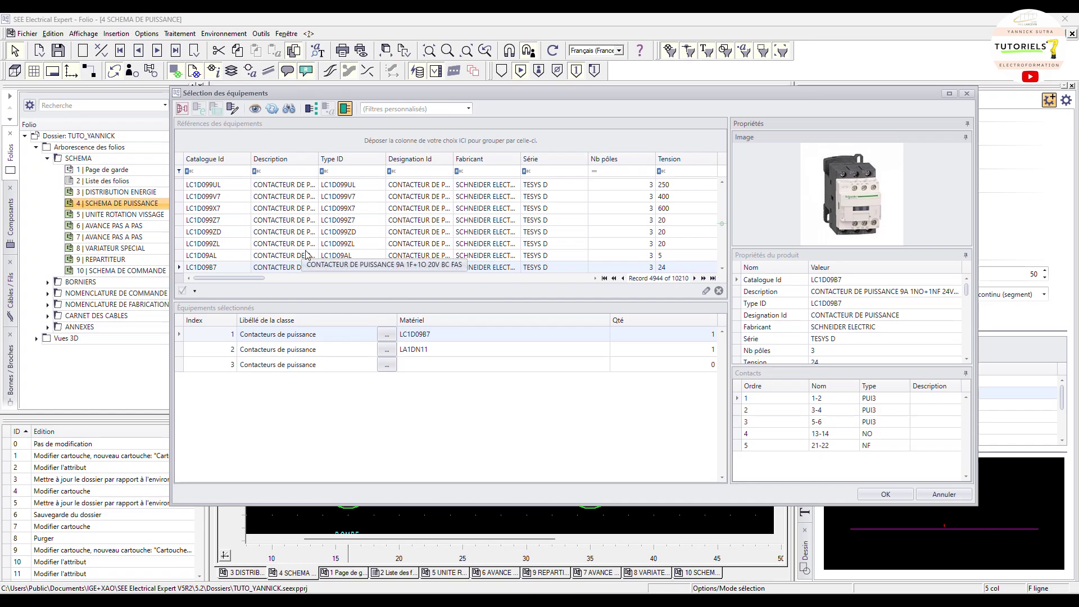
pyautogui.click(234, 110)
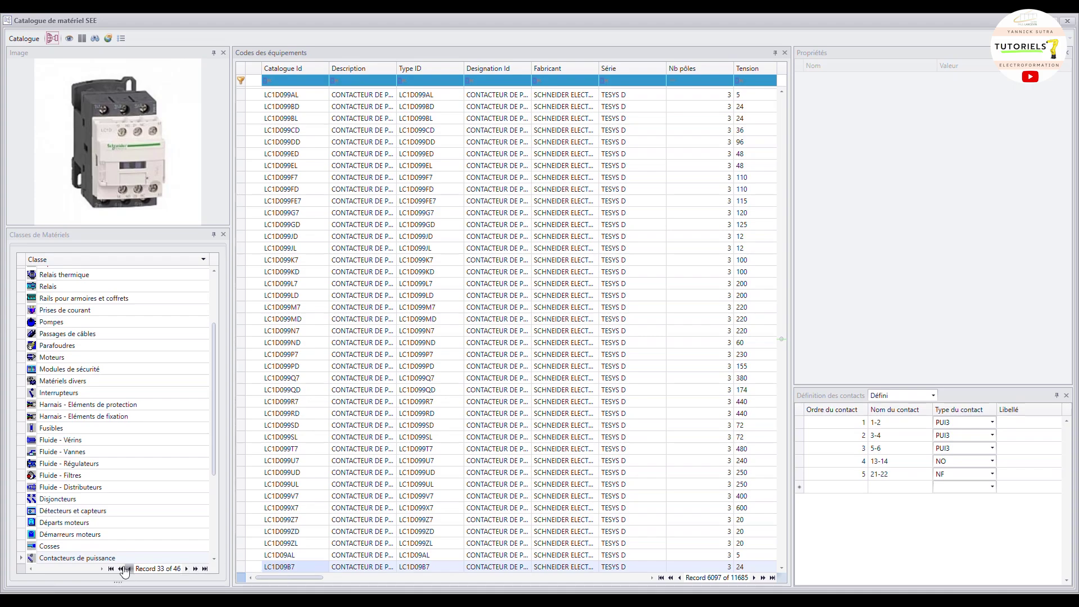
# - Copy the LC1D09B7 power contactor and paste it as a new equipment entry in the same class
pyautogui.rightClick(279, 568)
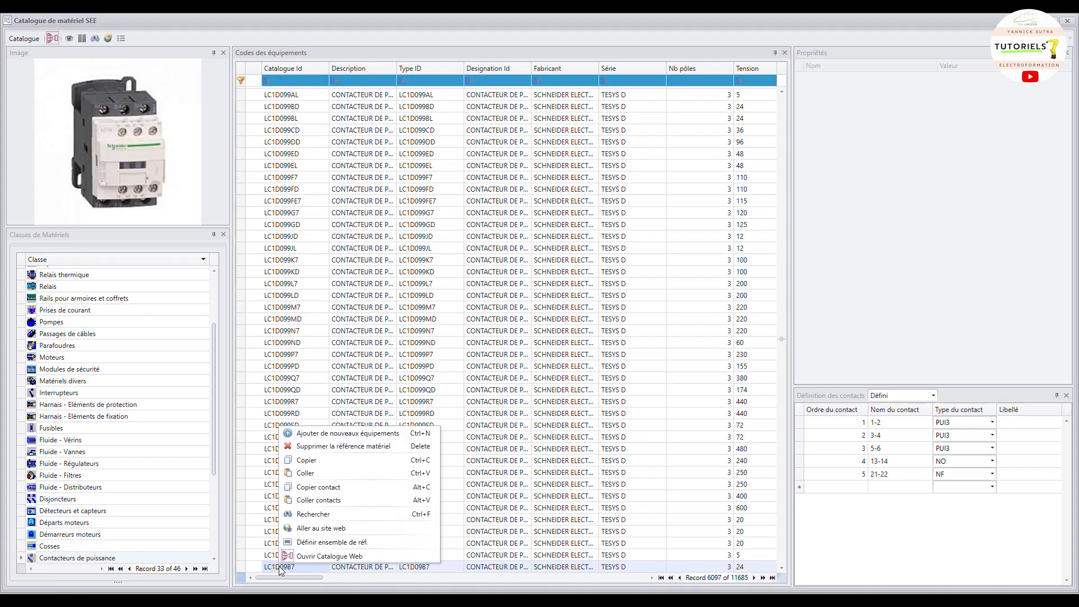
pyautogui.click(310, 465)
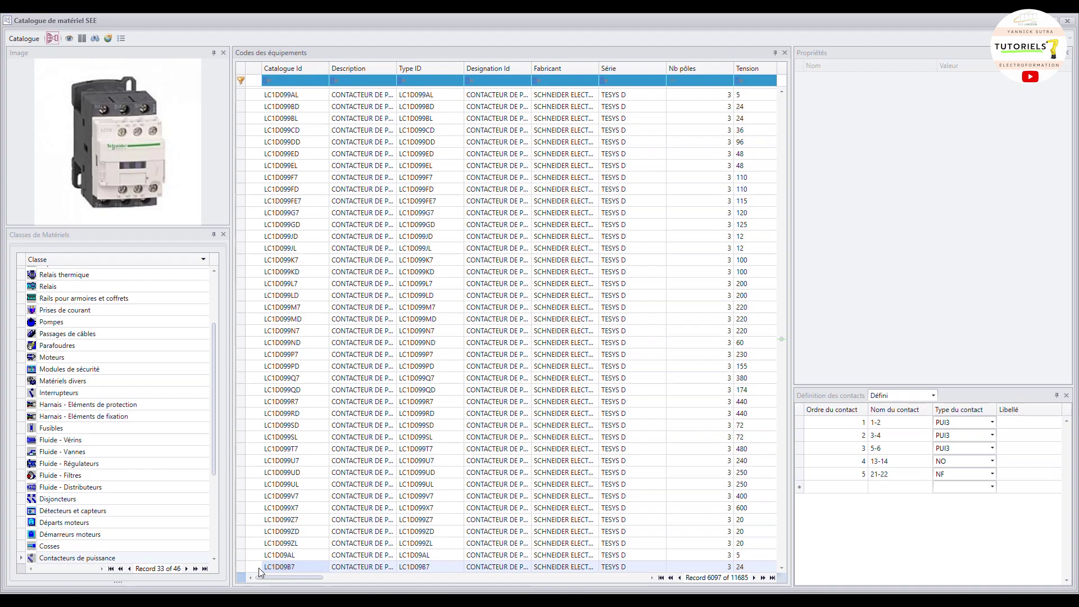
pyautogui.click(269, 80)
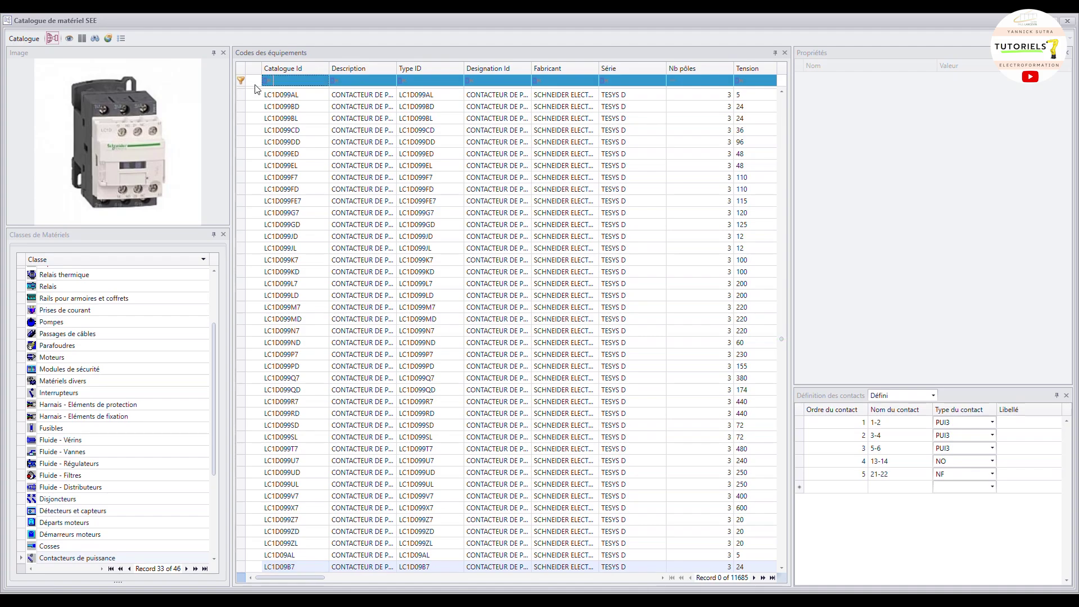
pyautogui.rightClick(241, 566)
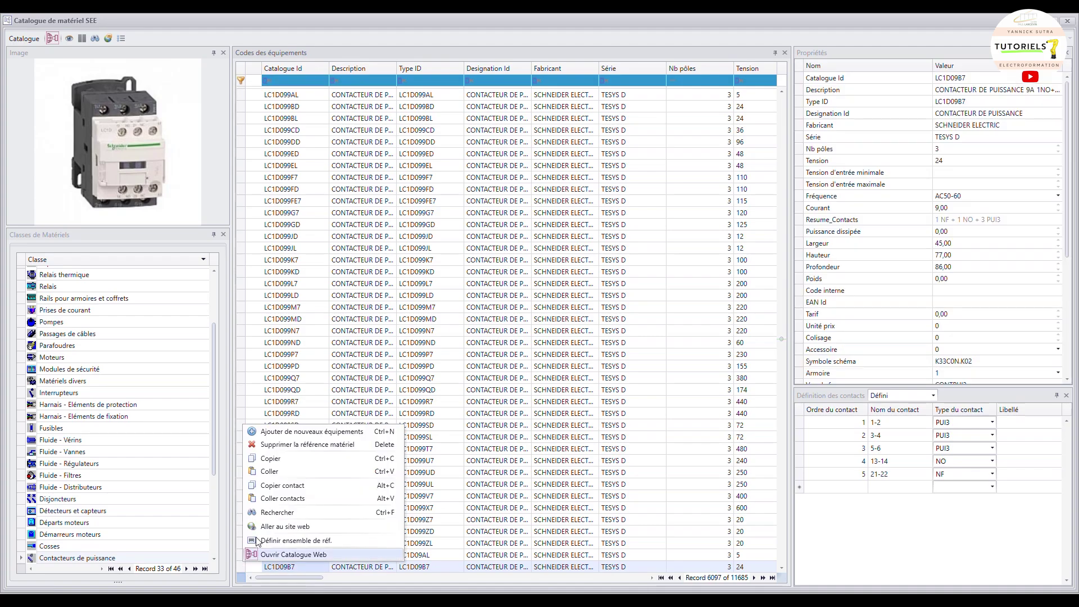
pyautogui.click(272, 460)
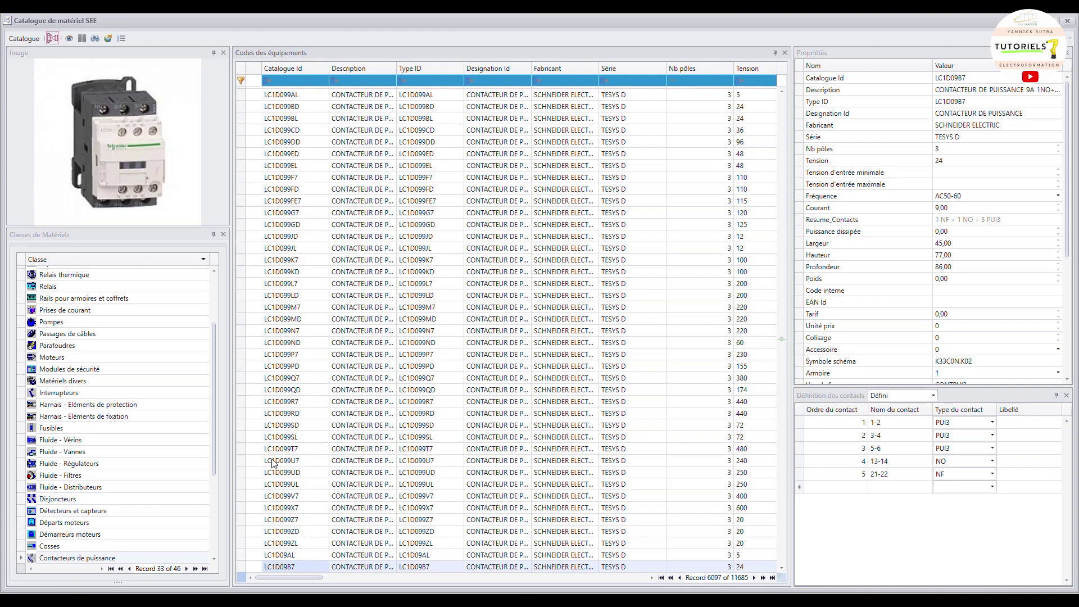
pyautogui.rightClick(244, 565)
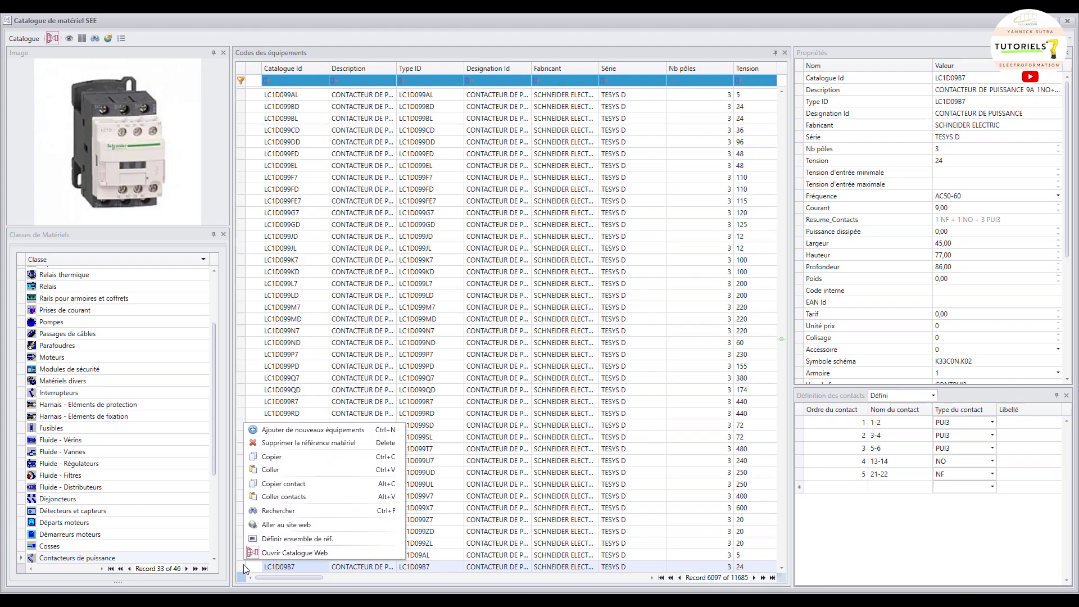
pyautogui.click(284, 431)
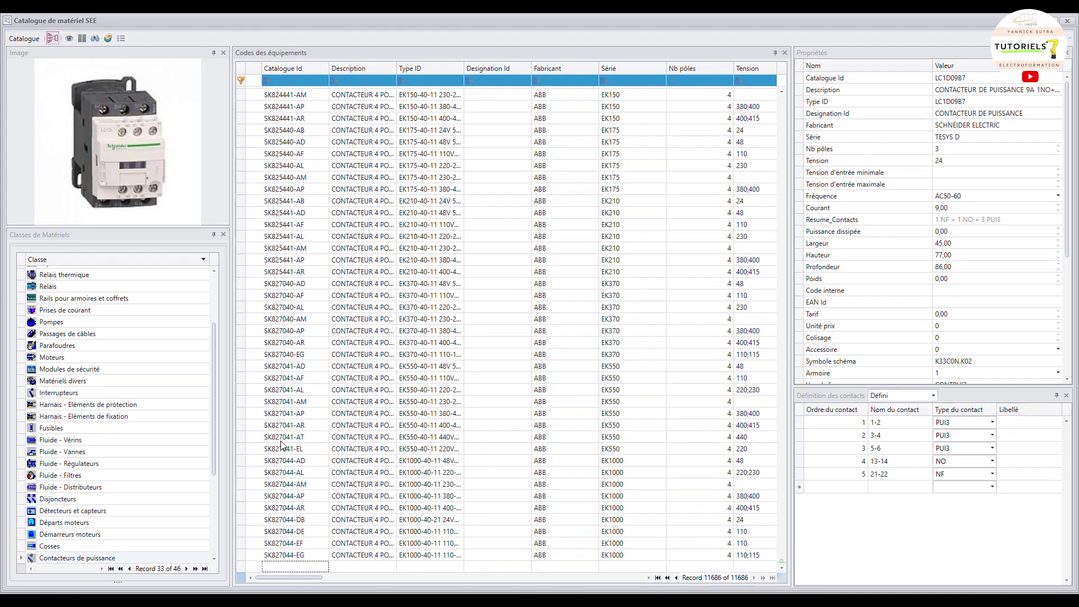
pyautogui.rightClick(245, 564)
pyautogui.click(271, 475)
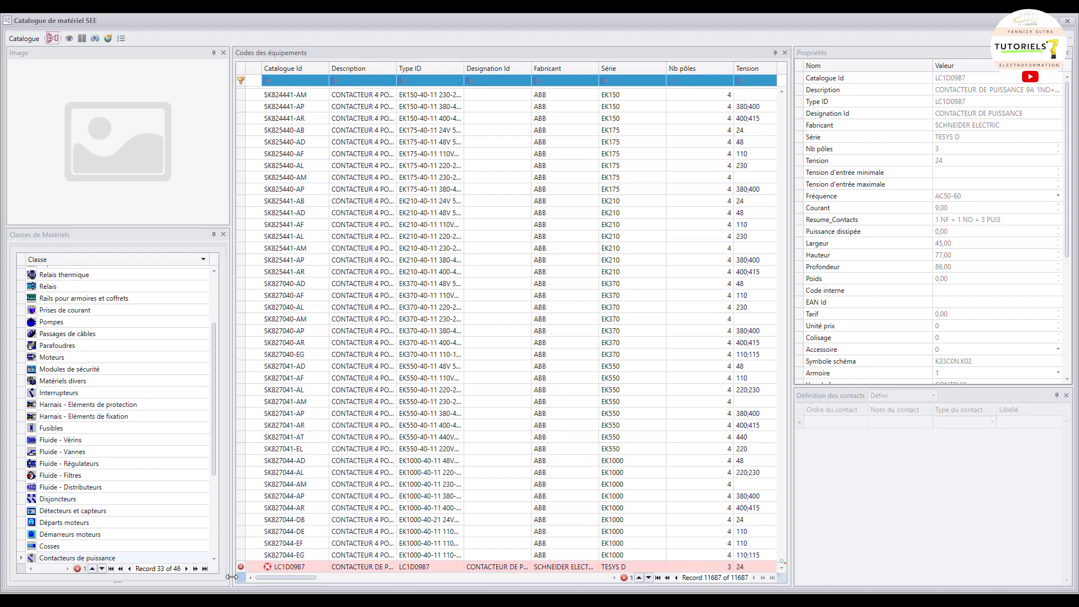
# - Change the pasted contactor's Catalogue Id to LC1D09B7YS
pyautogui.moveTo(242, 566)
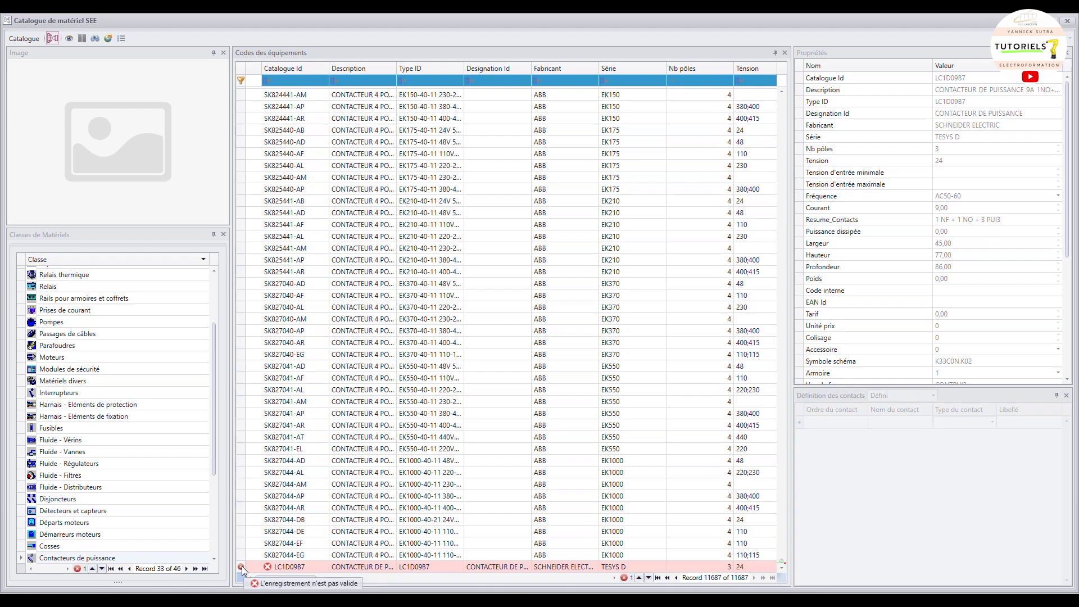
pyautogui.moveTo(279, 566)
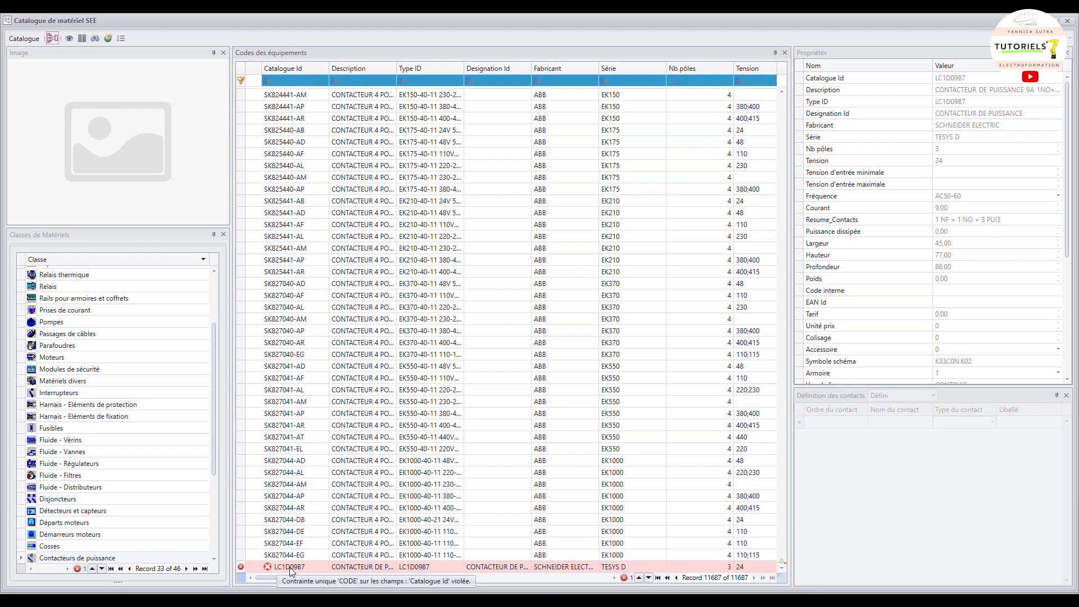
pyautogui.click(298, 569)
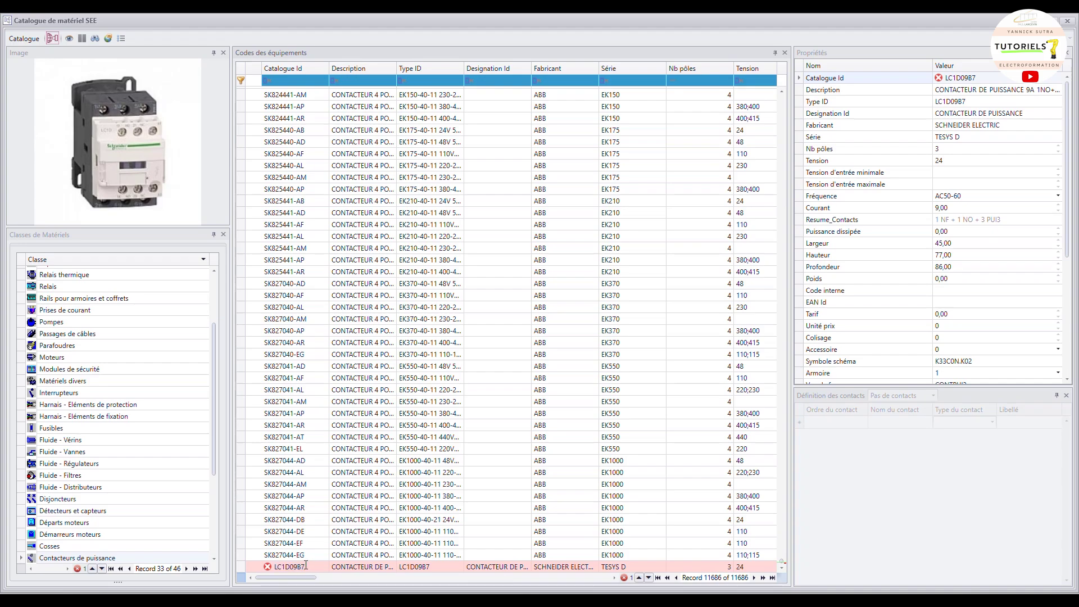
pyautogui.write('YS')
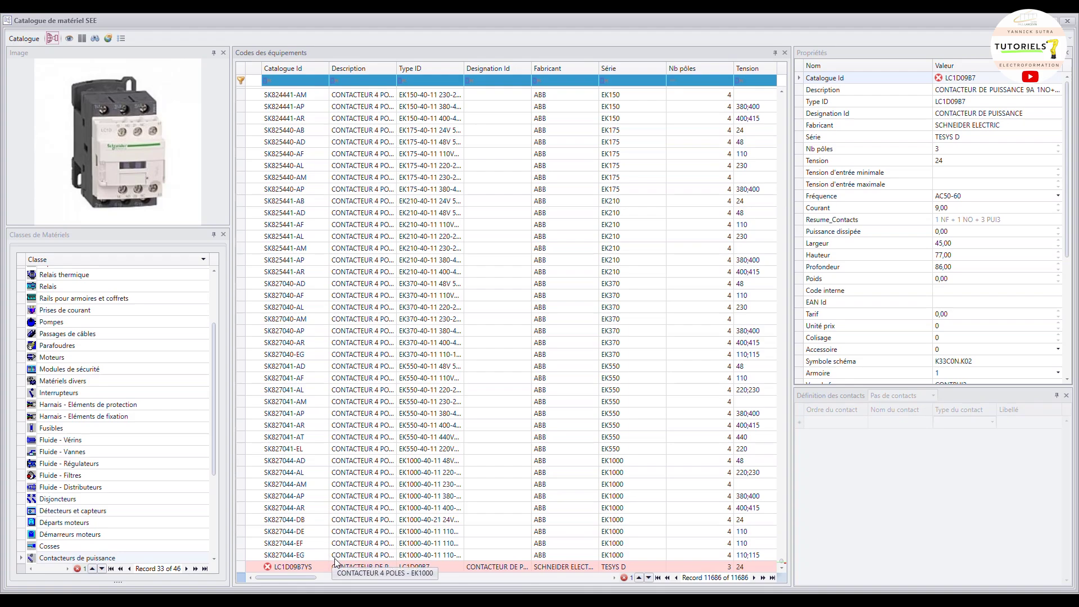
pyautogui.press('Return')
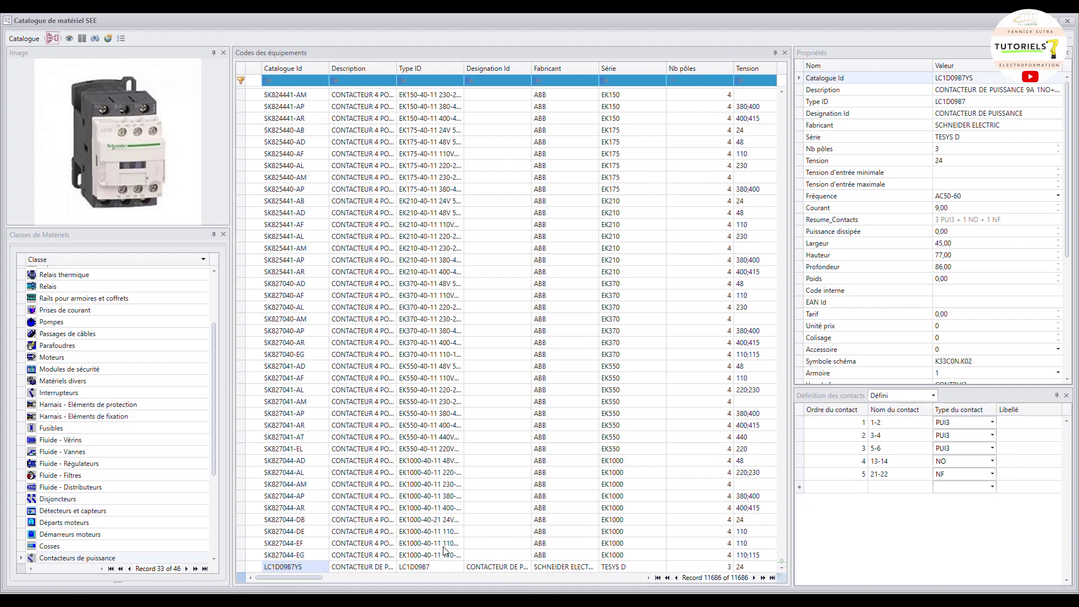
# - Replace the manufacturer of LC1D09B7YS with the author's first name
pyautogui.doubleClick(973, 125)
pyautogui.moveTo(1004, 124); pyautogui.dragTo(924, 136)
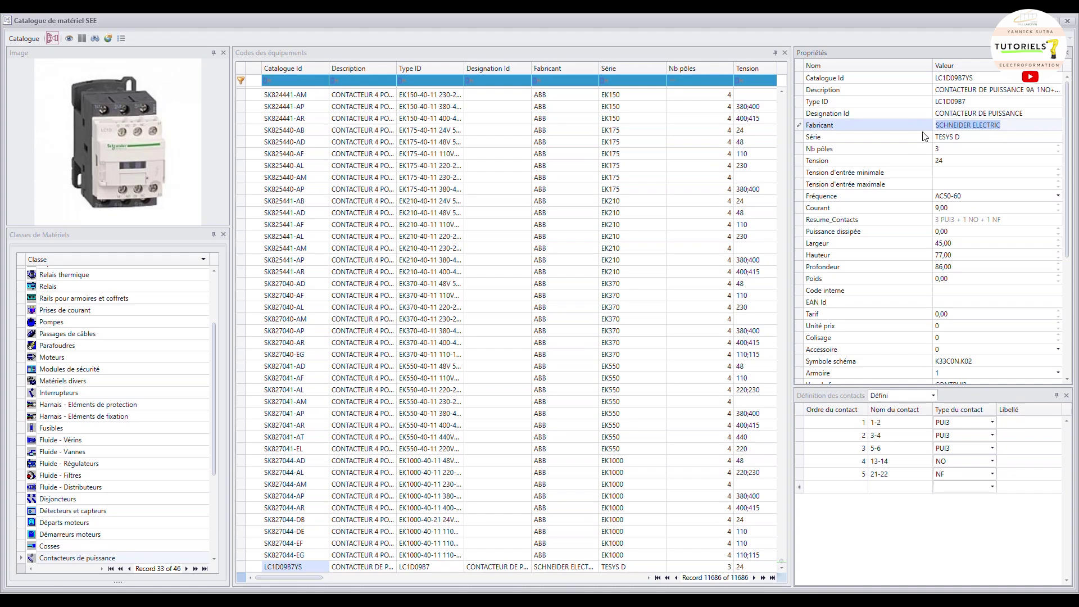
pyautogui.write('YANNICK')
# - Add contact 83-84 of type NO to the contact definition of LC1D09B7YS
pyautogui.click(896, 487)
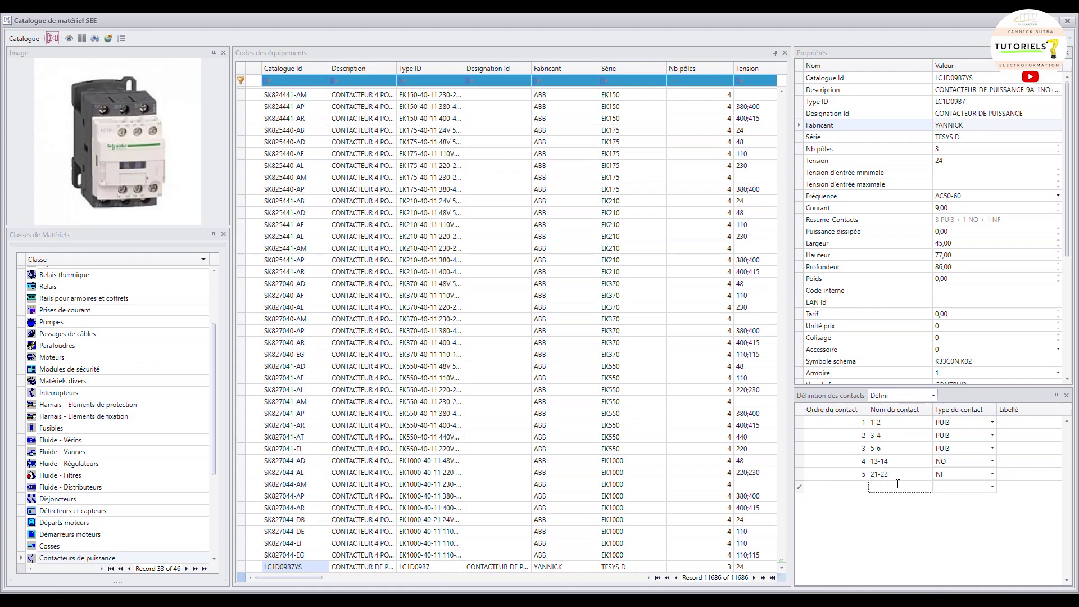
pyautogui.write('83-84')
pyautogui.click(980, 486)
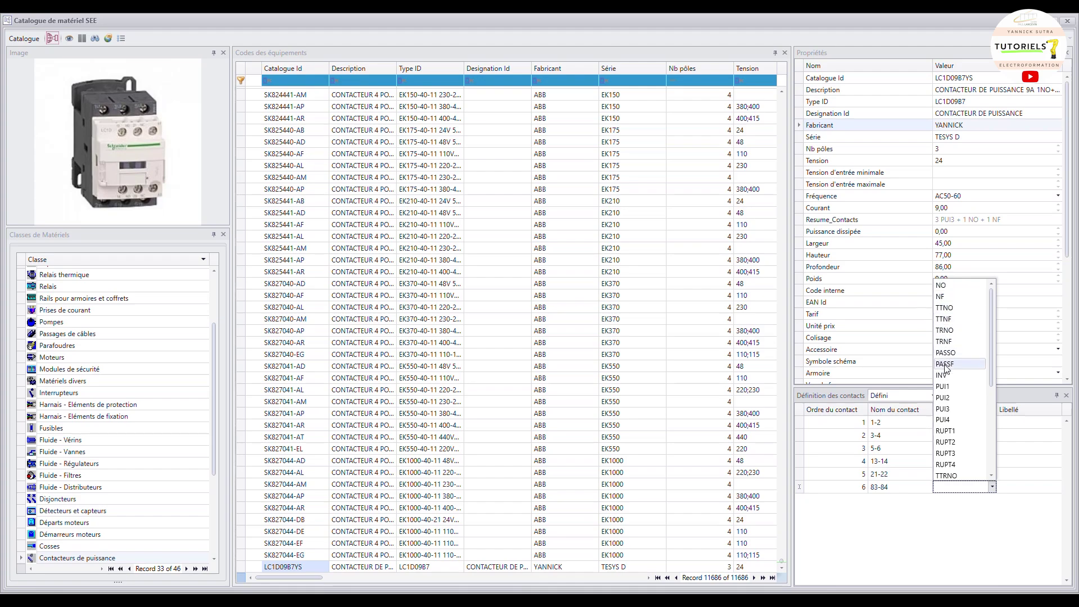
pyautogui.scroll(-1, 950, 385)
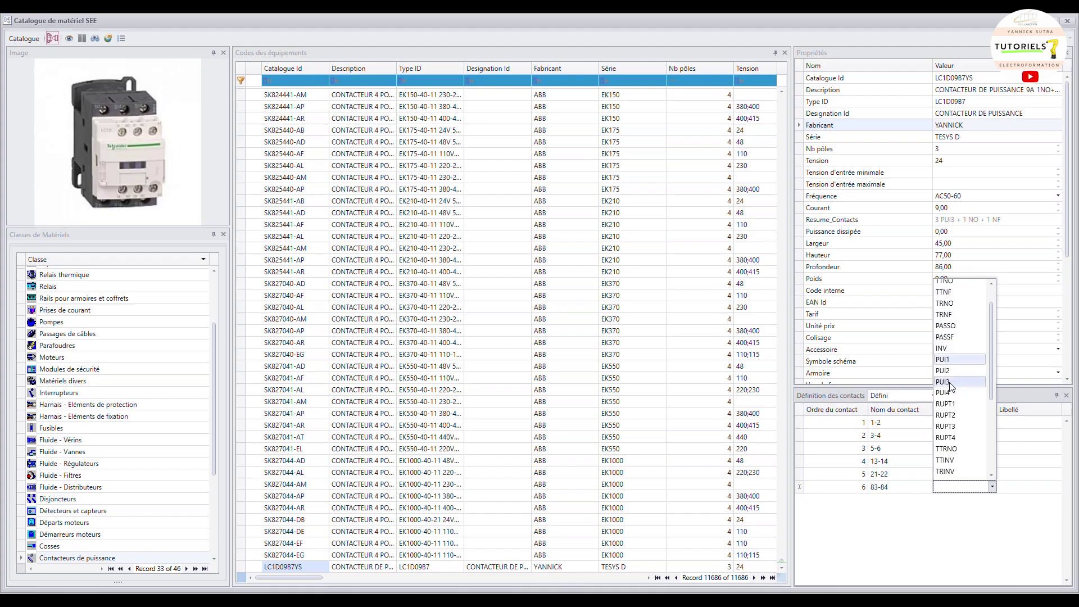
pyautogui.scroll(-1, 951, 386)
pyautogui.scroll(-1, 952, 386)
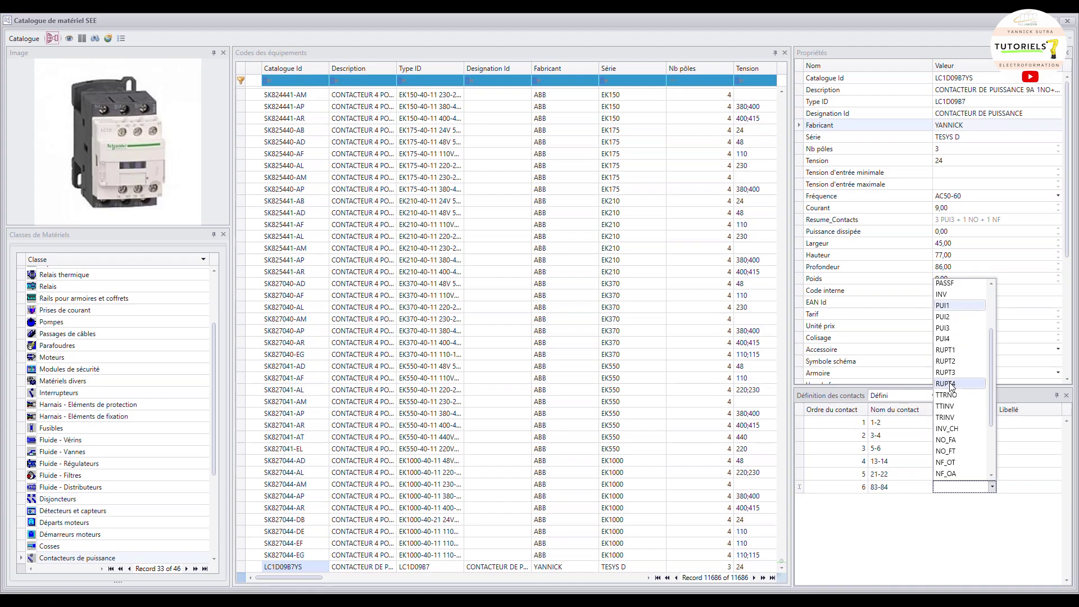
pyautogui.scroll(3, 955, 301)
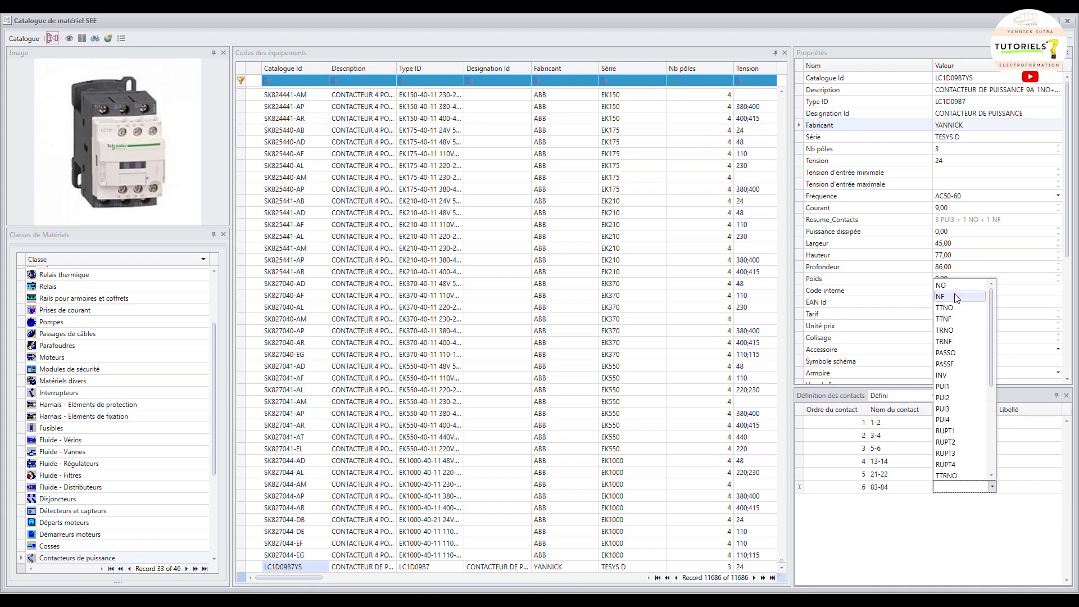
pyautogui.click(955, 289)
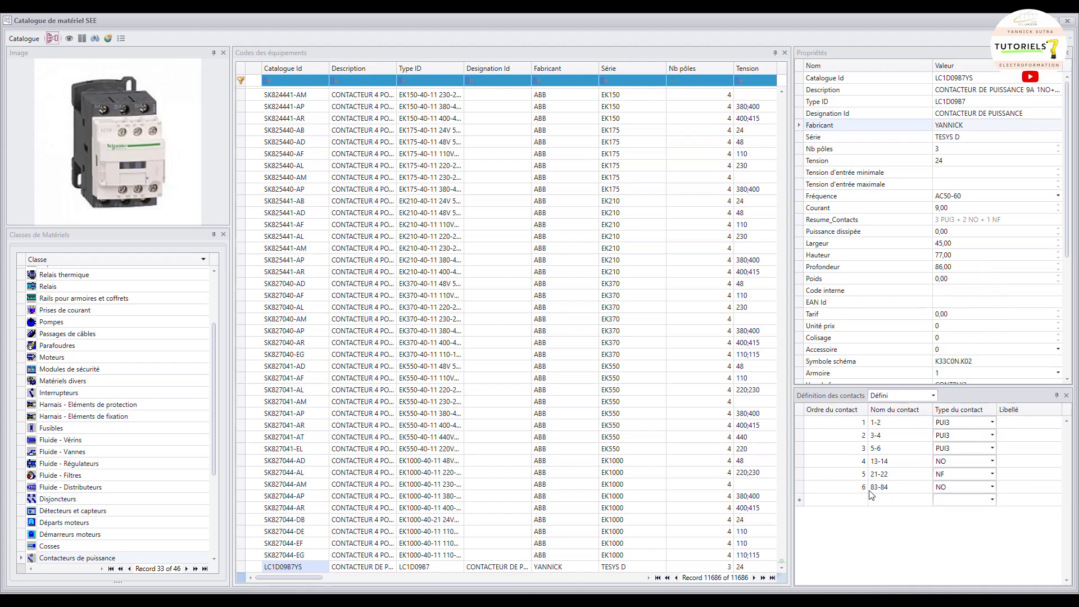
# - Add contact 71-72 of type NF to the contact definition of LC1D09B7YS
pyautogui.click(874, 498)
pyautogui.write('71-72')
pyautogui.click(977, 502)
pyautogui.click(993, 501)
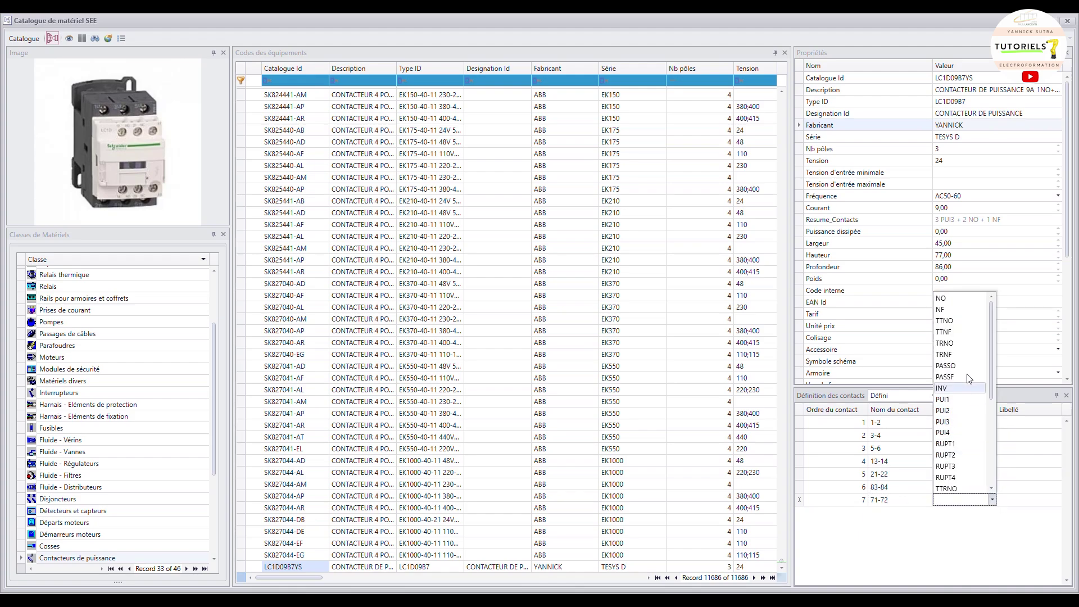
pyautogui.click(956, 310)
pyautogui.press('Tab')
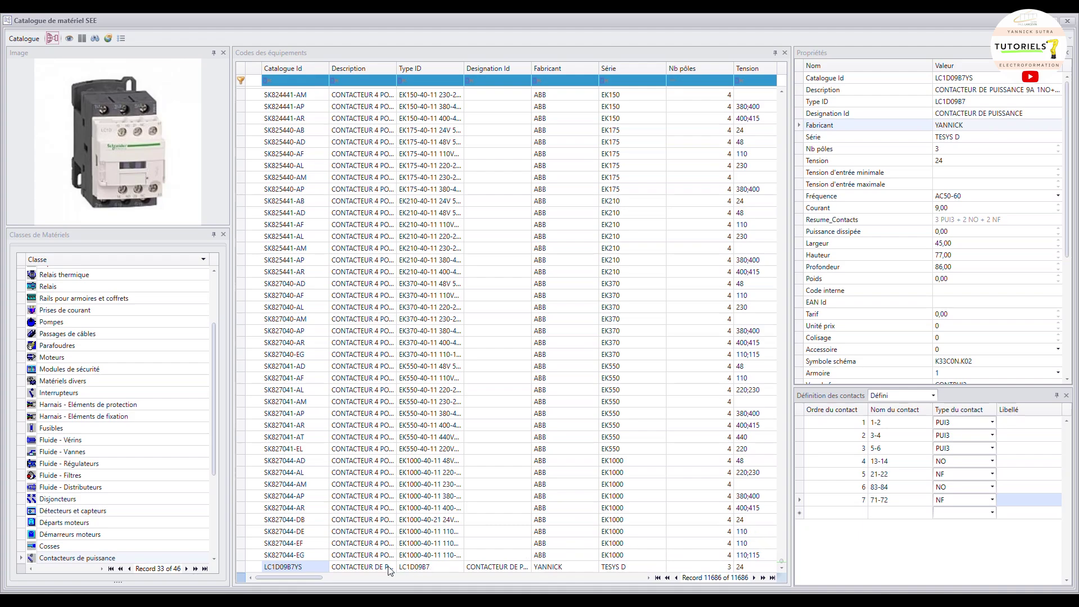
# - Check the manufacturer and Catalogue Id of the new LC1D09B7YS entry in the equipment list
pyautogui.click(564, 570)
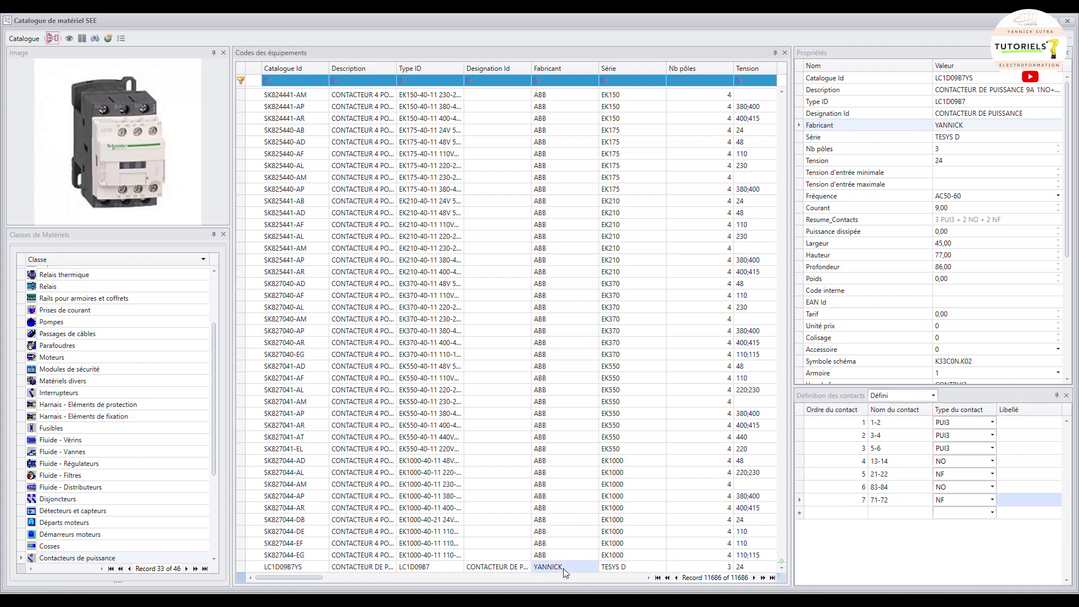
pyautogui.doubleClick(293, 569)
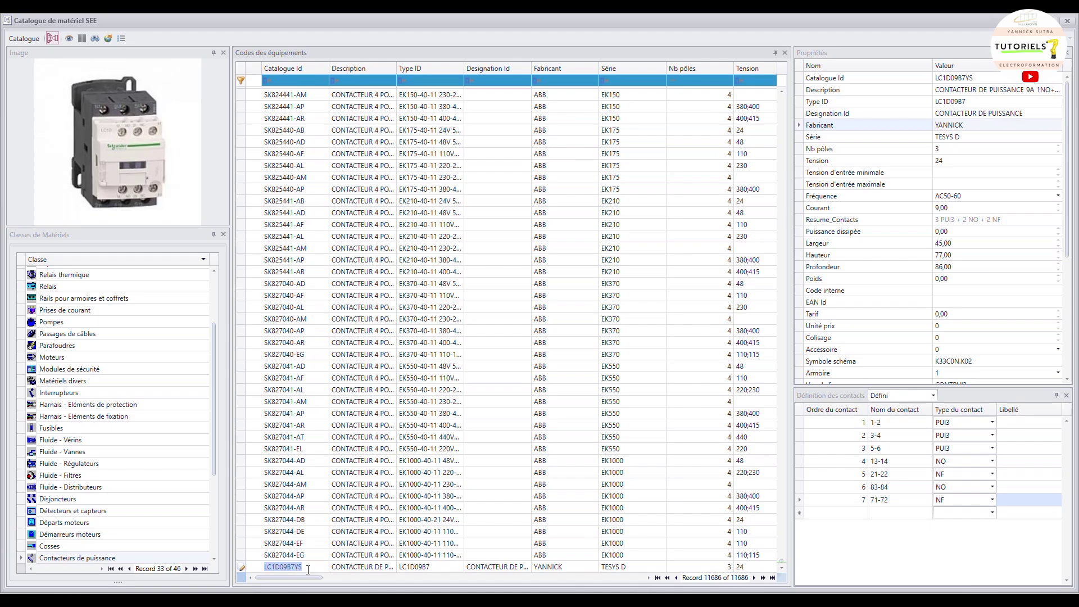
pyautogui.rightClick(289, 566)
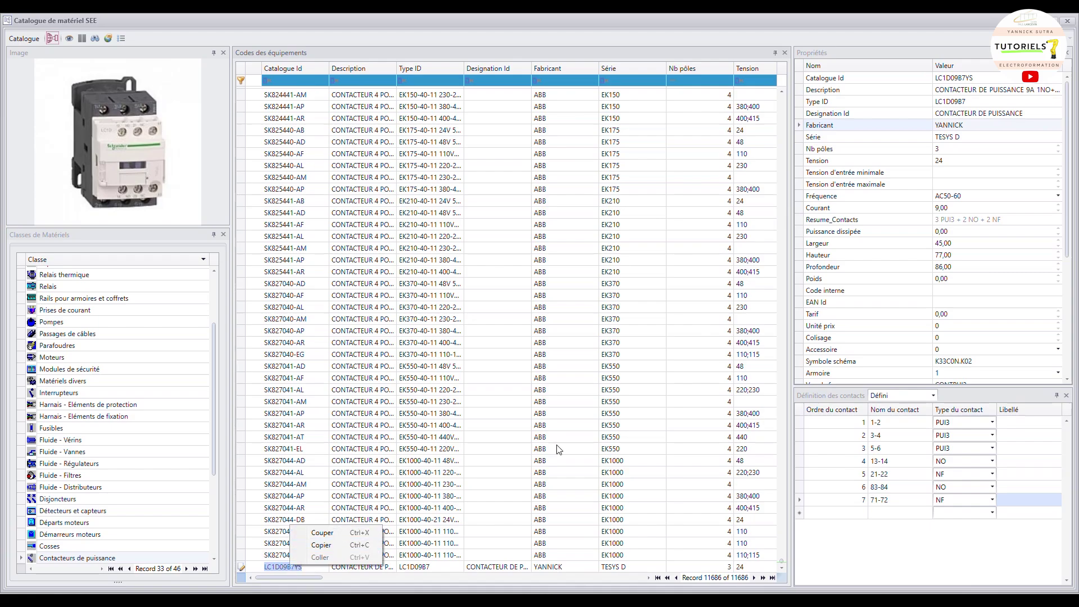
pyautogui.press('Escape')
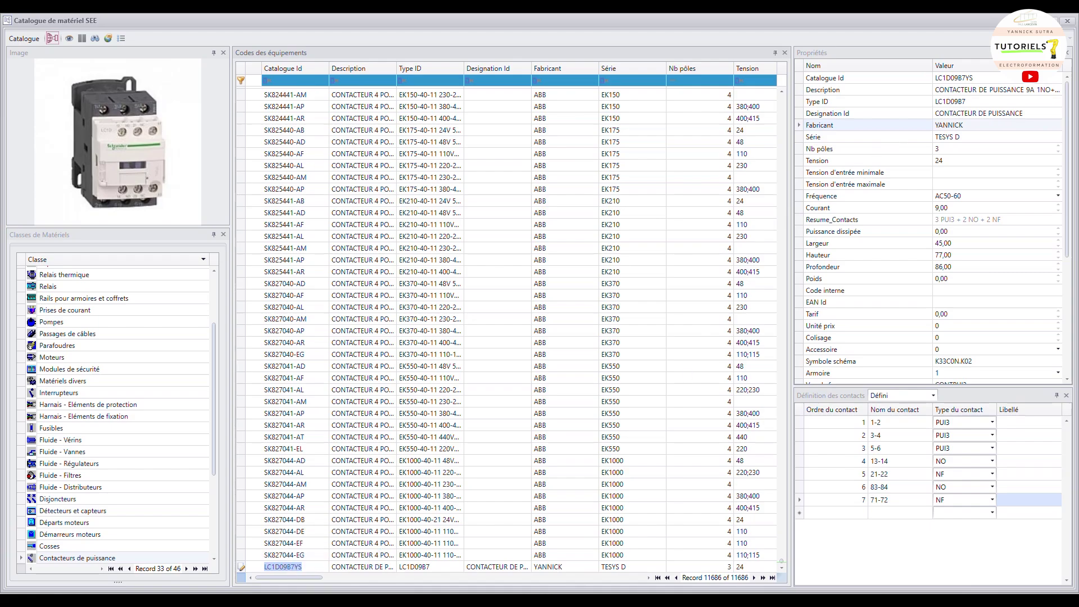
# - Close the material catalogue and the equipment selection, and confirm the properties of -10Q1
pyautogui.click(1067, 23)
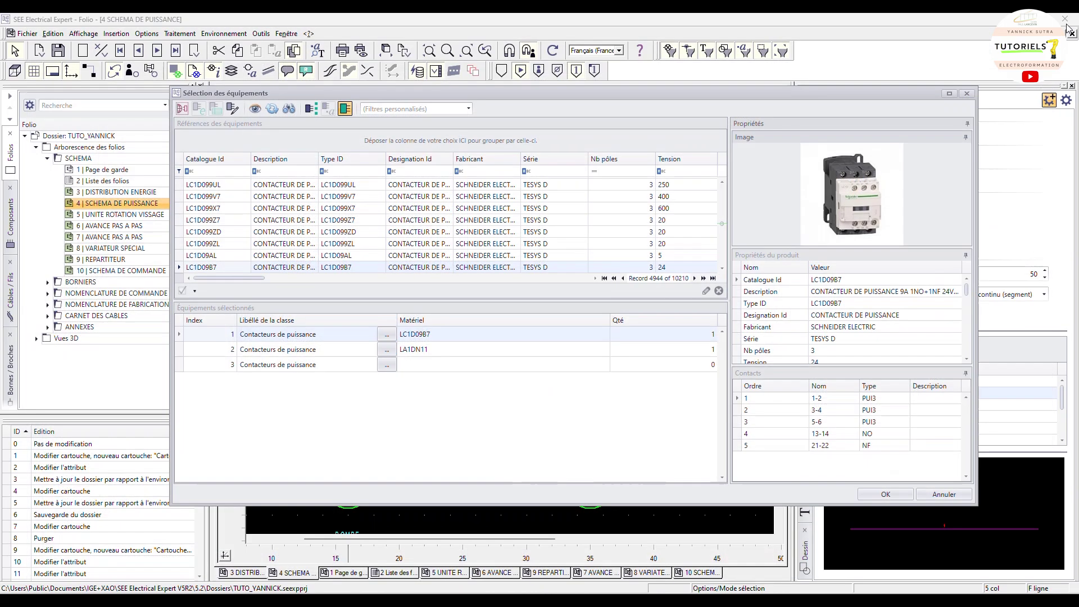
pyautogui.click(967, 94)
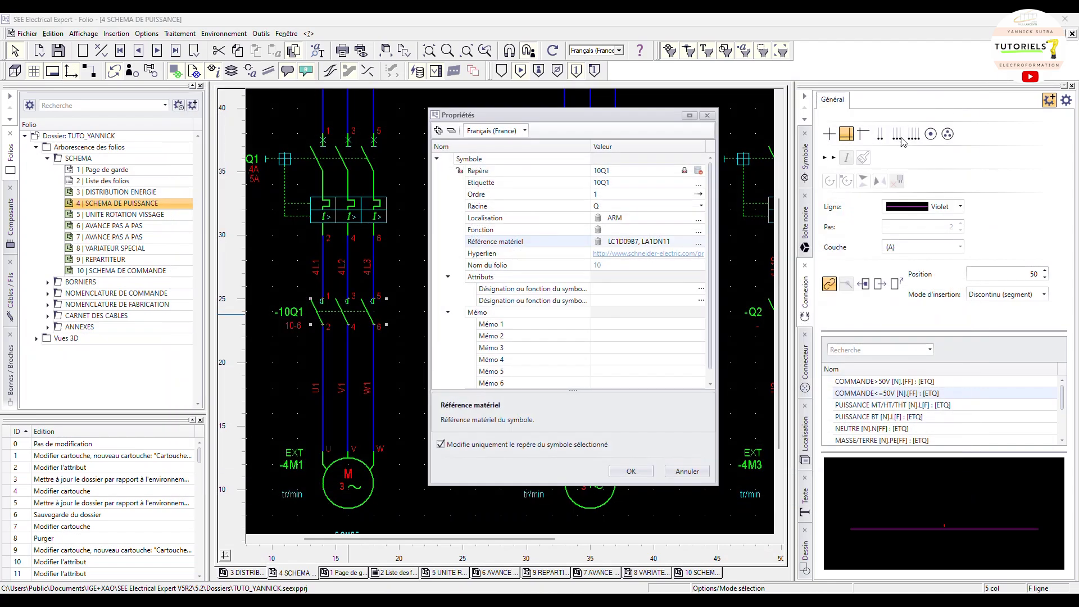
pyautogui.click(631, 471)
# - Show the symbol library and open folio 10, SCHEMA DE COMMANDE, from the project's folio tree
pyautogui.scroll(-3, 410, 344)
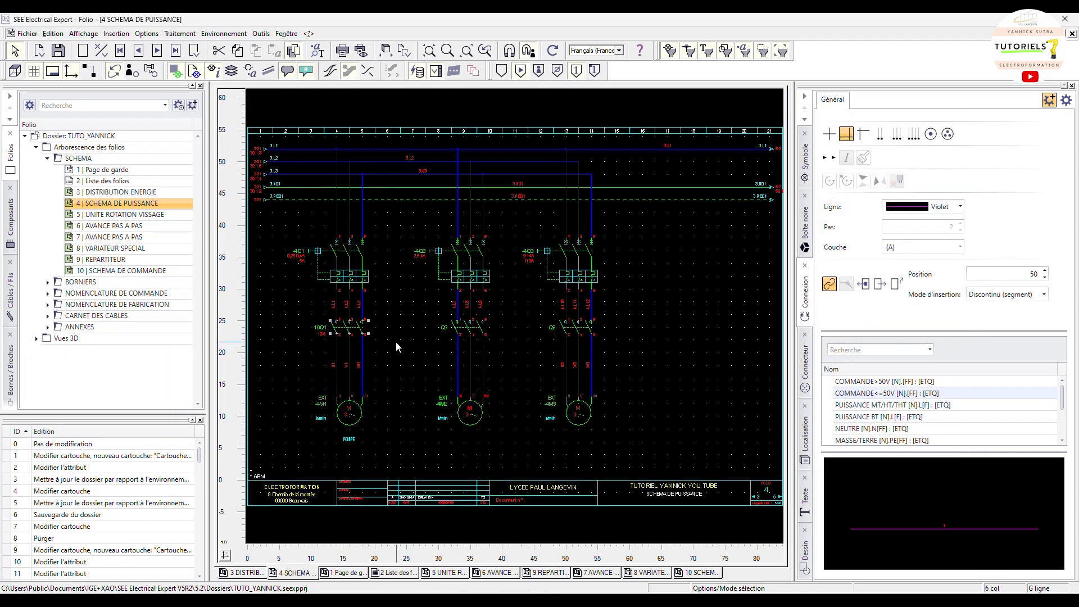
pyautogui.scroll(2, 352, 335)
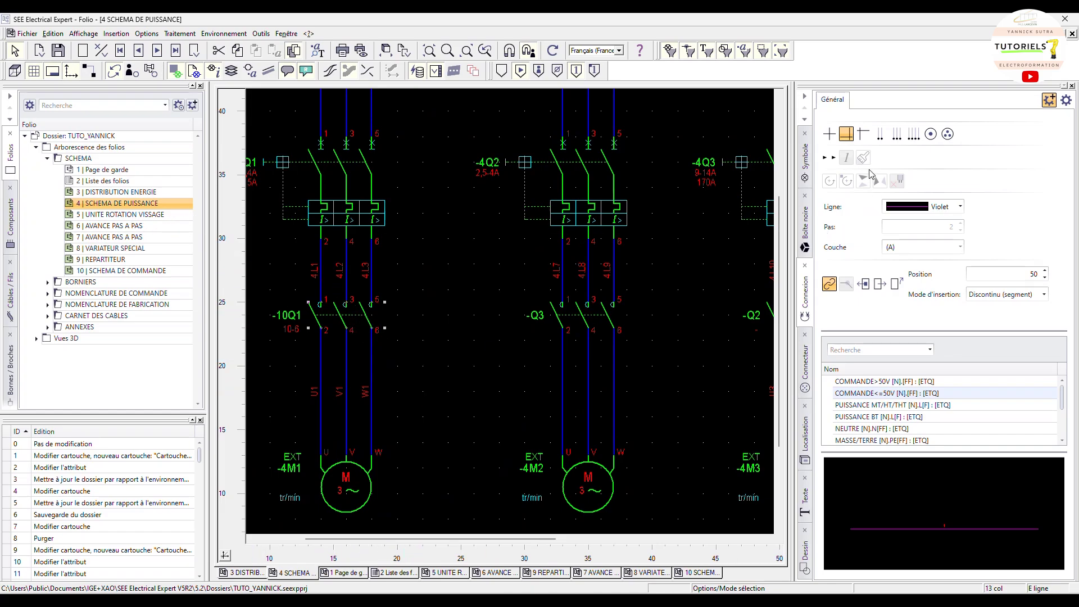
pyautogui.click(806, 164)
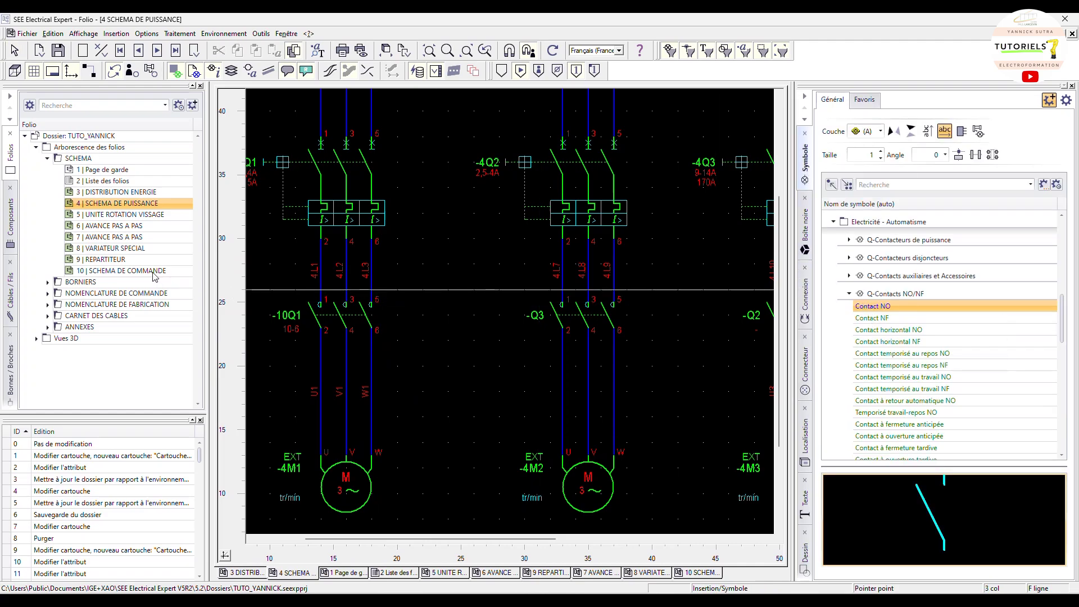
pyautogui.doubleClick(124, 271)
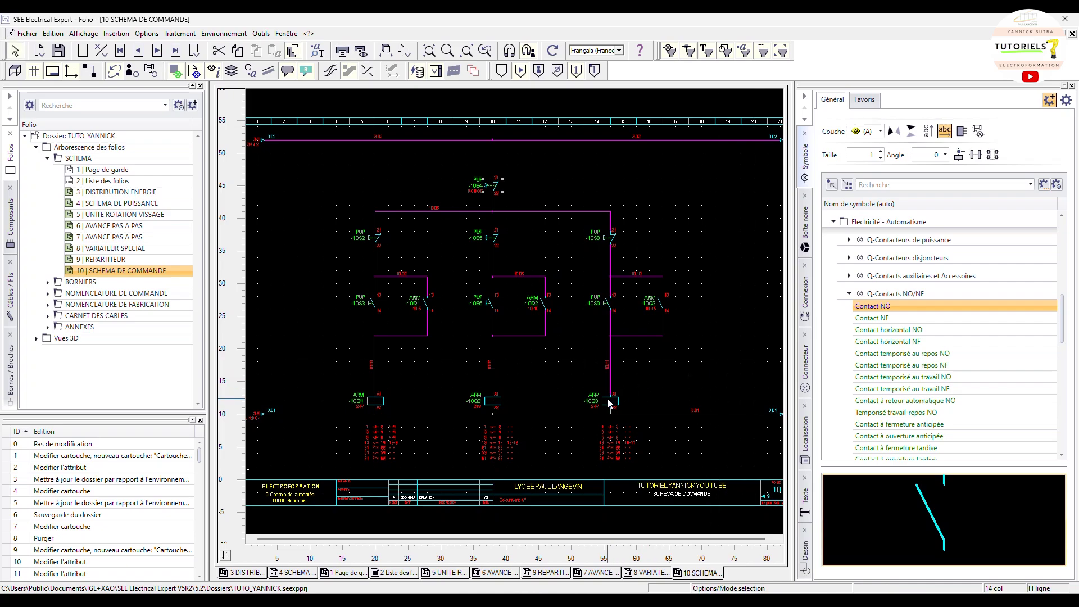
# - Reuse the symbol of coil -10Q3 to place another power contactor coil beyond it, just above the lower supply line
pyautogui.click(609, 404)
pyautogui.rightClick(610, 403)
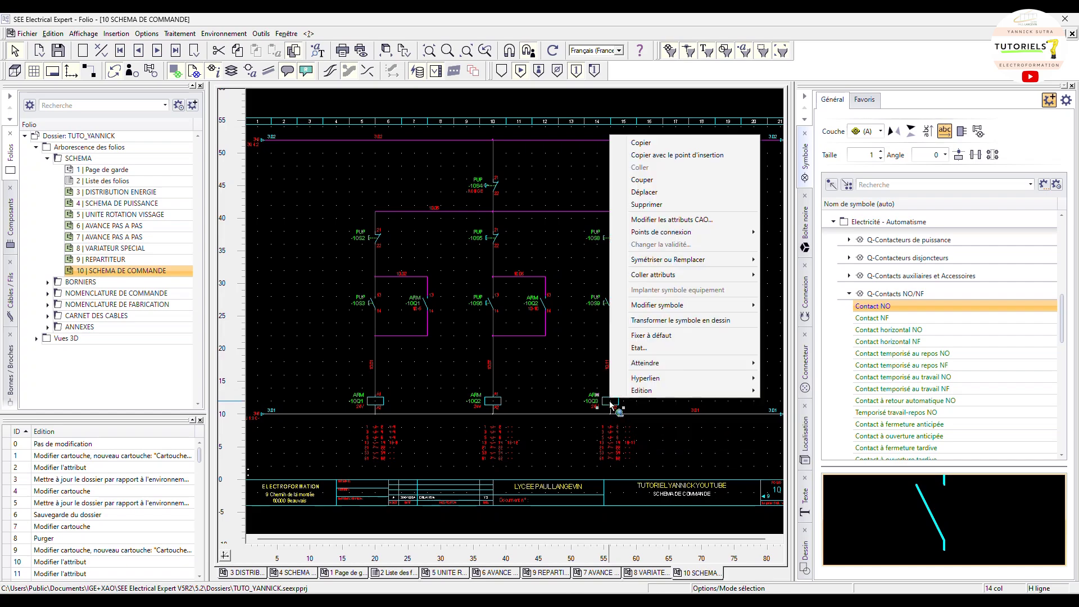
pyautogui.click(658, 336)
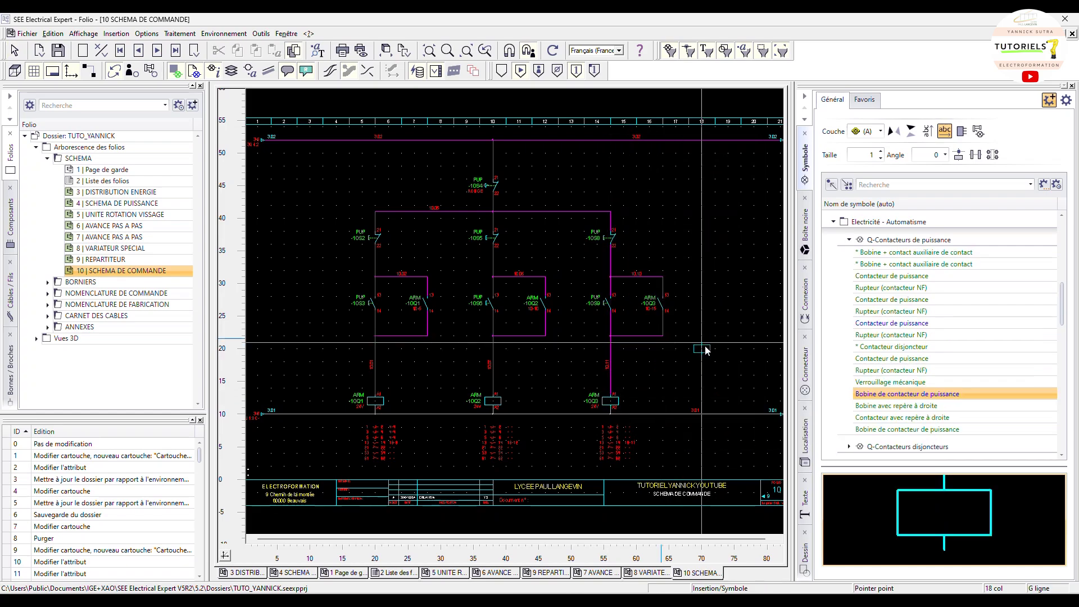
pyautogui.click(721, 401)
pyautogui.press('Escape')
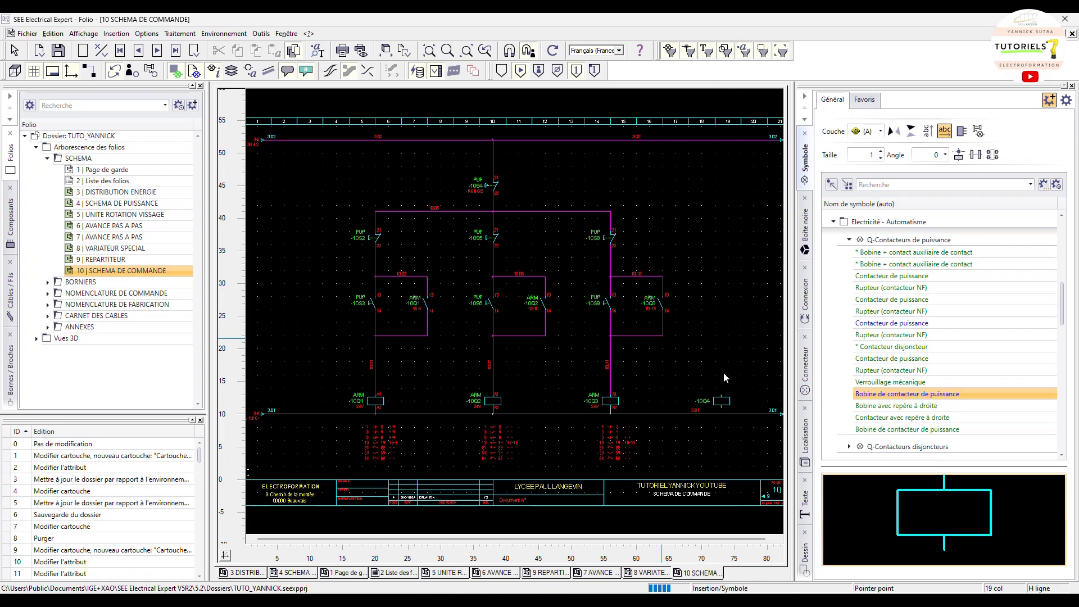
pyautogui.click(722, 401)
pyautogui.doubleClick(722, 402)
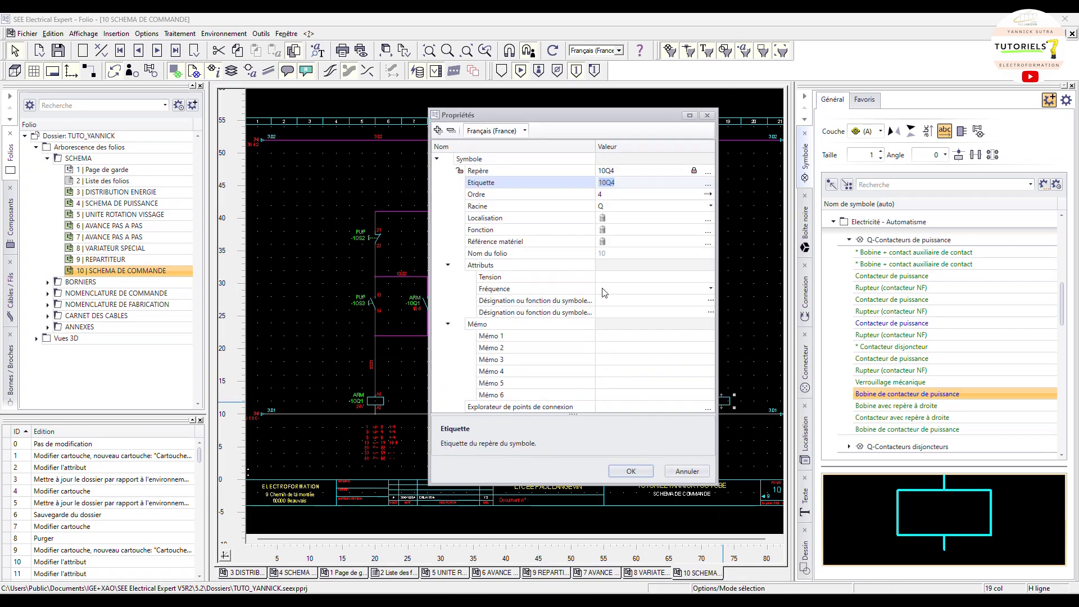
pyautogui.click(687, 471)
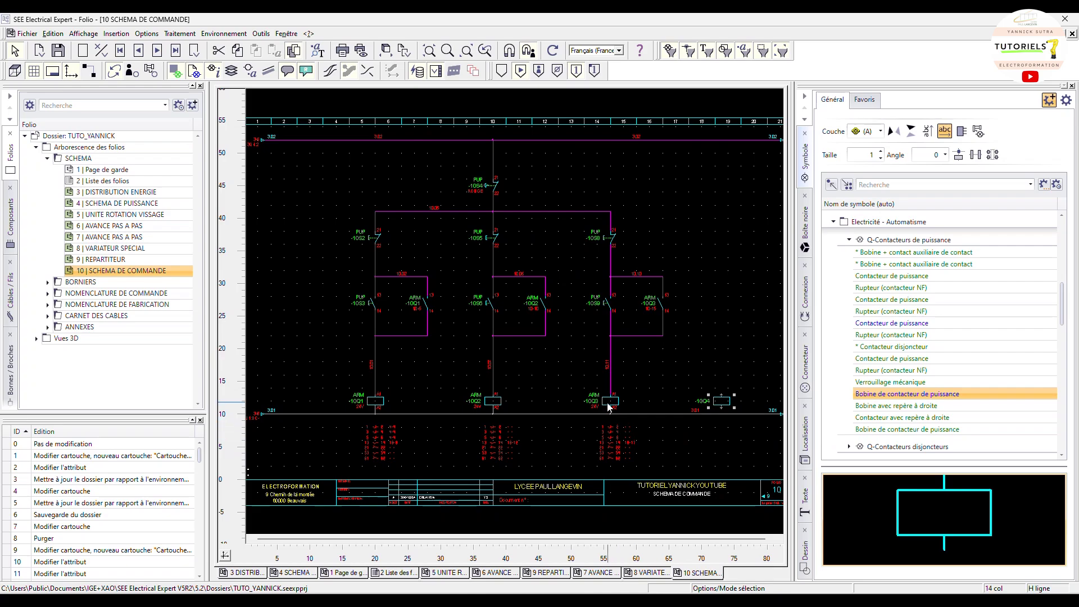
pyautogui.rightClick(610, 403)
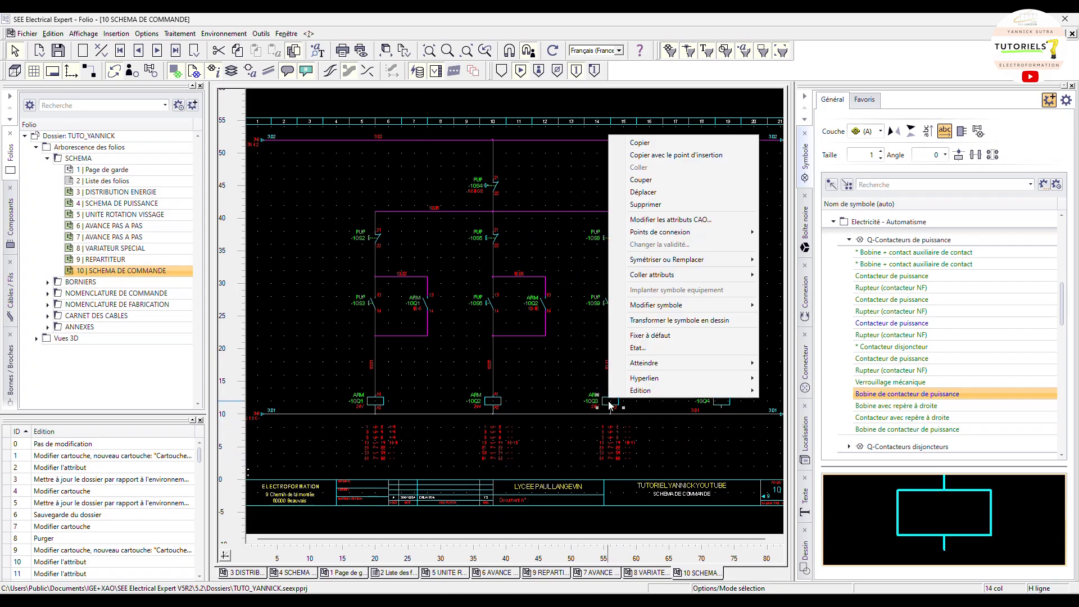
pyautogui.click(649, 337)
pyautogui.press('Escape')
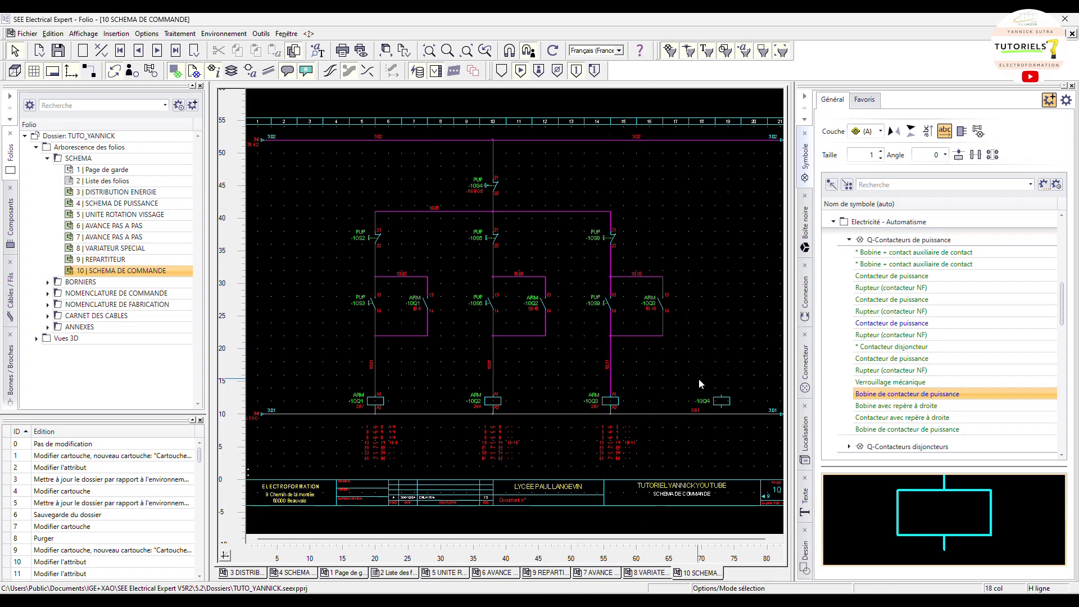
# - Open the properties of the new coil -10Q4
pyautogui.click(723, 401)
pyautogui.doubleClick(723, 401)
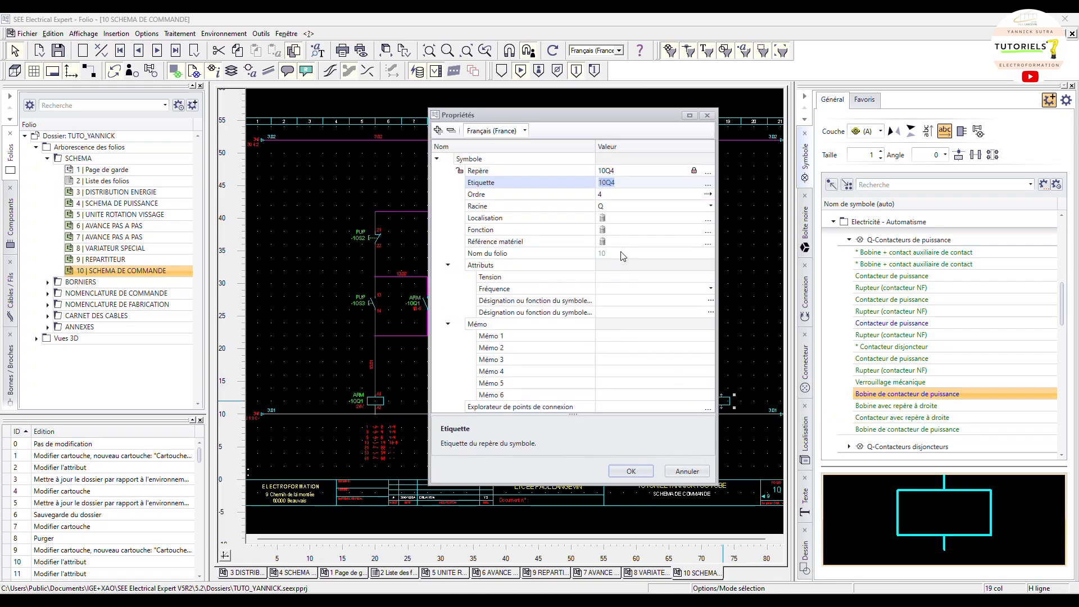
# - Try to assign the contactor LC1D09B7YS to coil -10Q4, filtering the equipment list by its manufacturer
pyautogui.click(711, 245)
pyautogui.click(710, 244)
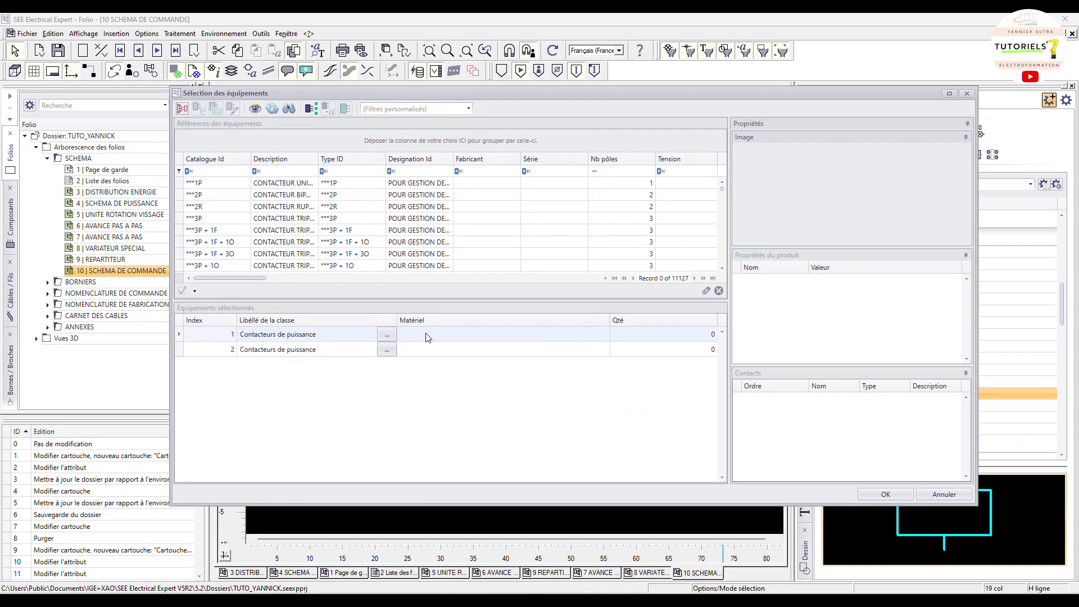
pyautogui.click(493, 171)
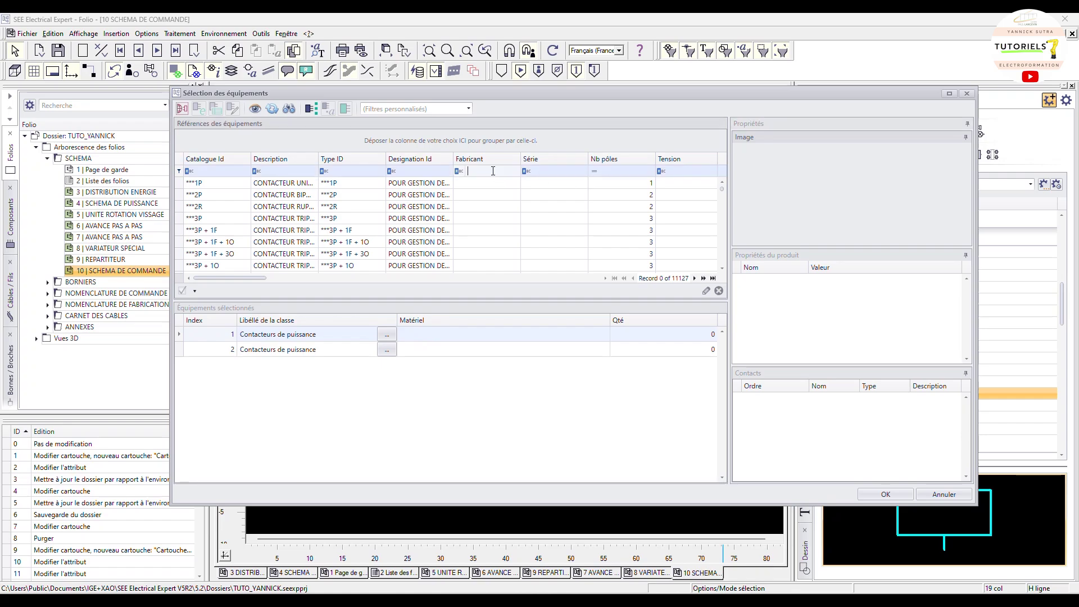
pyautogui.write('YAN')
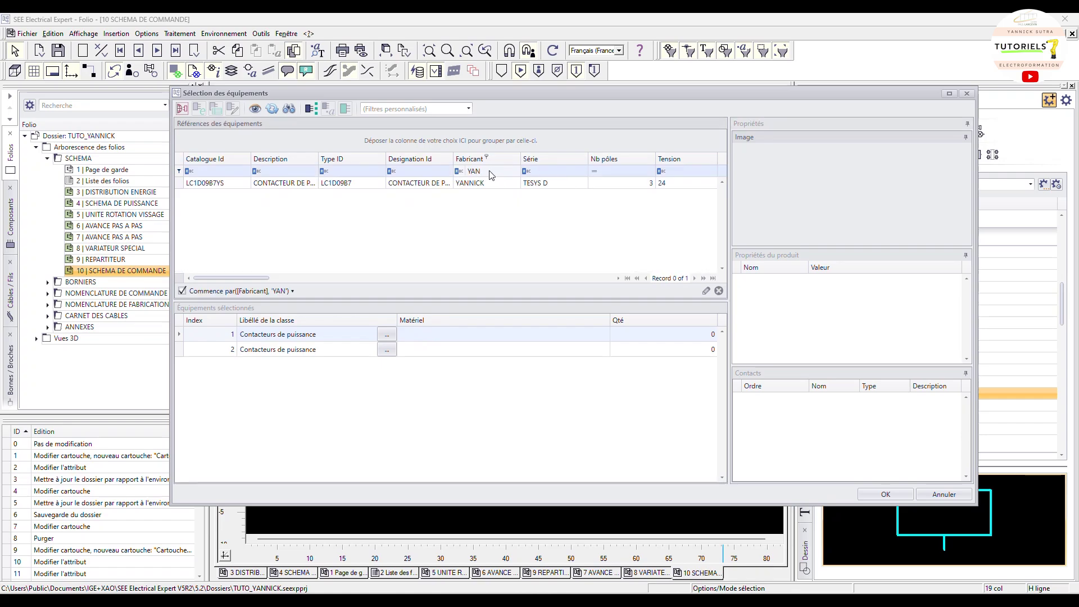
pyautogui.click(469, 186)
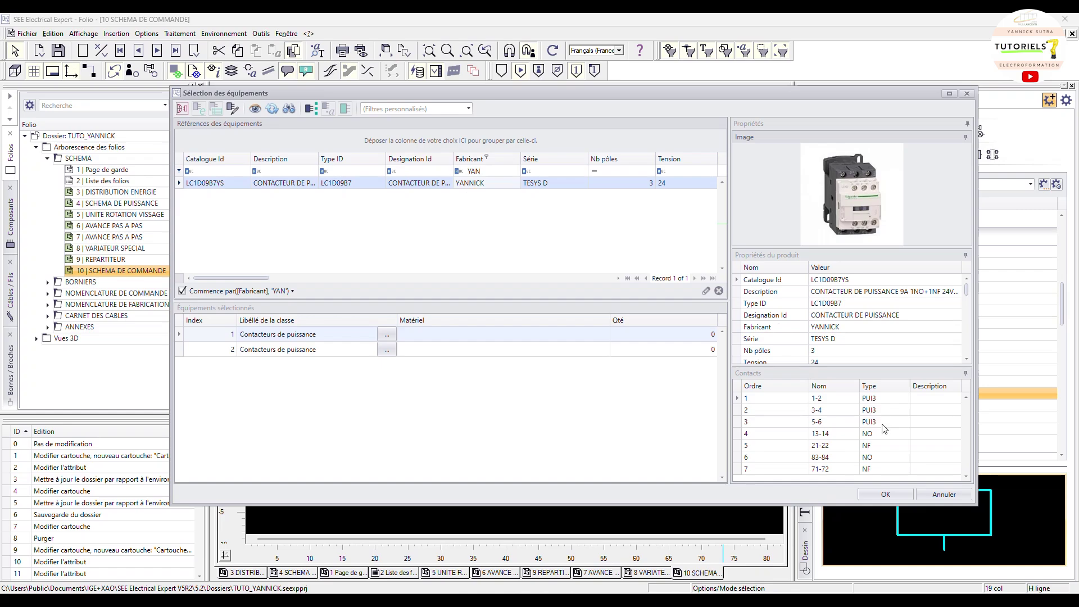
pyautogui.click(886, 497)
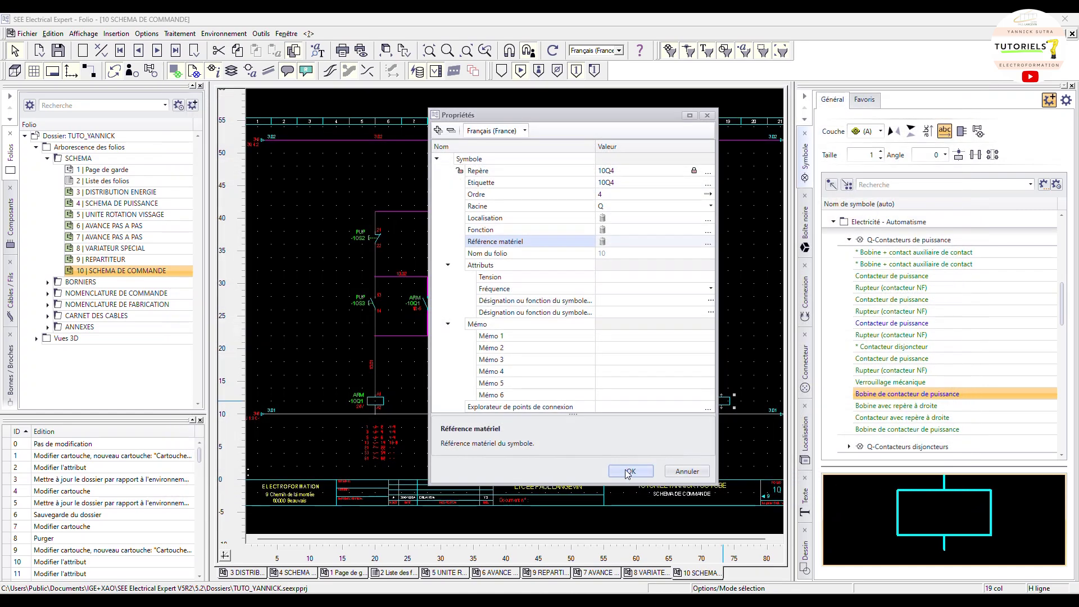
# - Filter the equipment by manufacturer, add LC1D09B7YS as the material reference of coil -10Q4, and confirm the properties
pyautogui.click(708, 244)
pyautogui.click(708, 243)
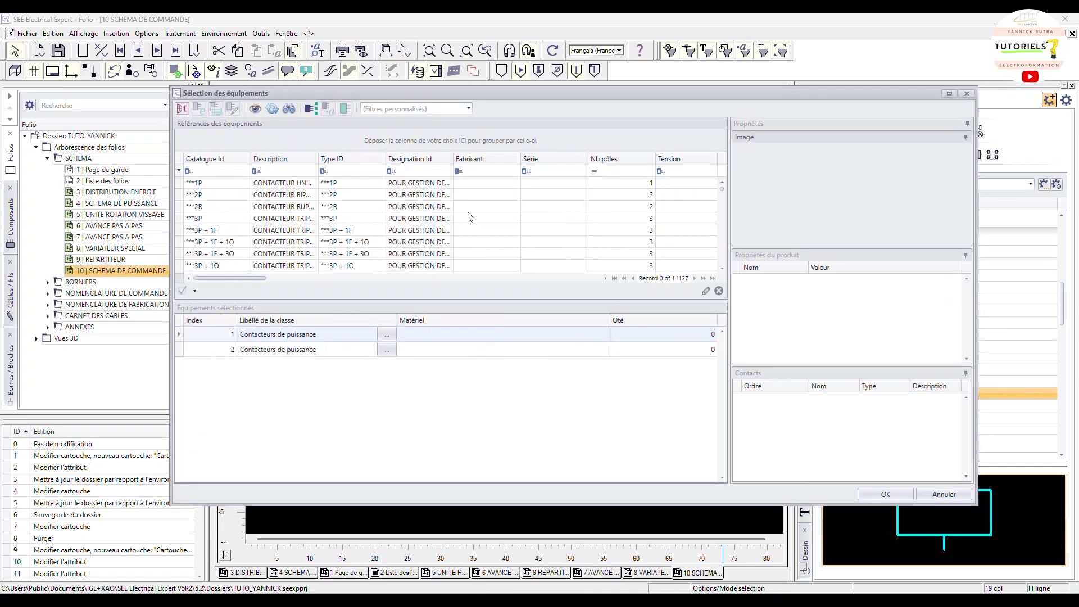
pyautogui.click(499, 172)
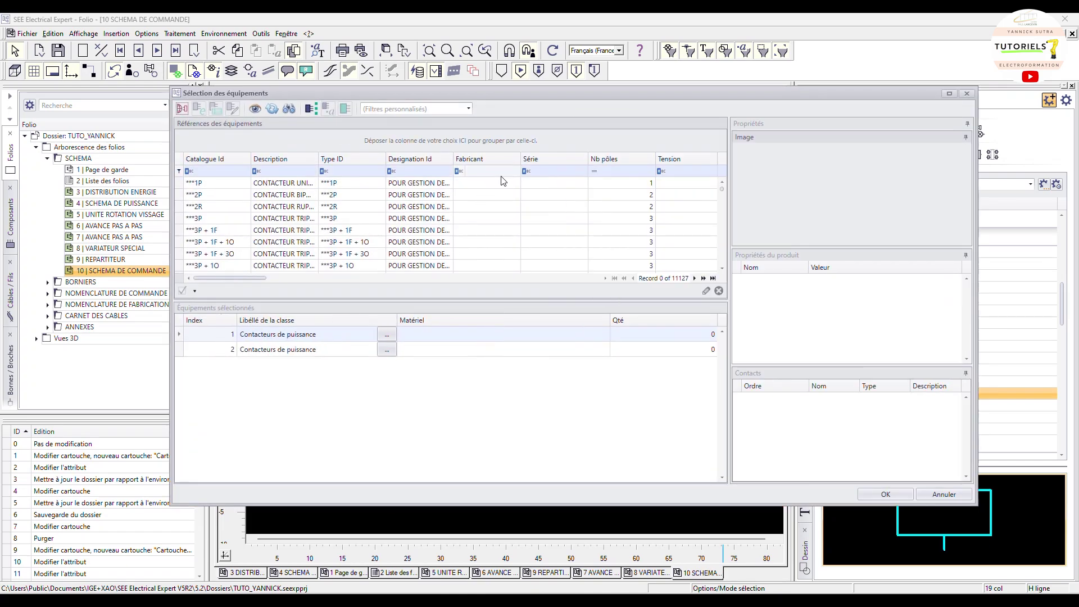
pyautogui.write('Yann')
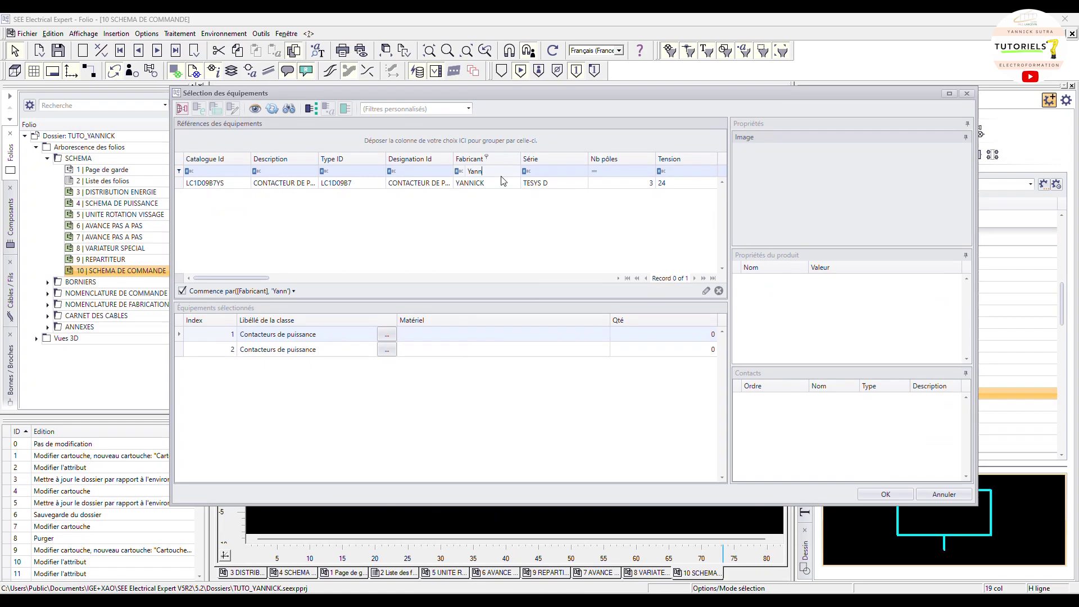
pyautogui.doubleClick(468, 184)
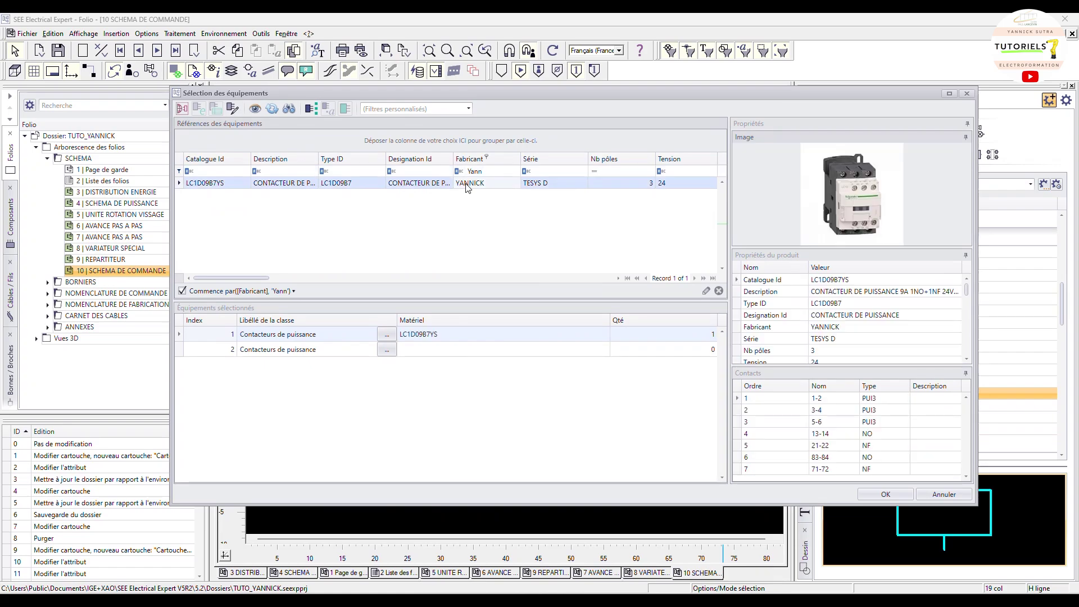
pyautogui.click(880, 496)
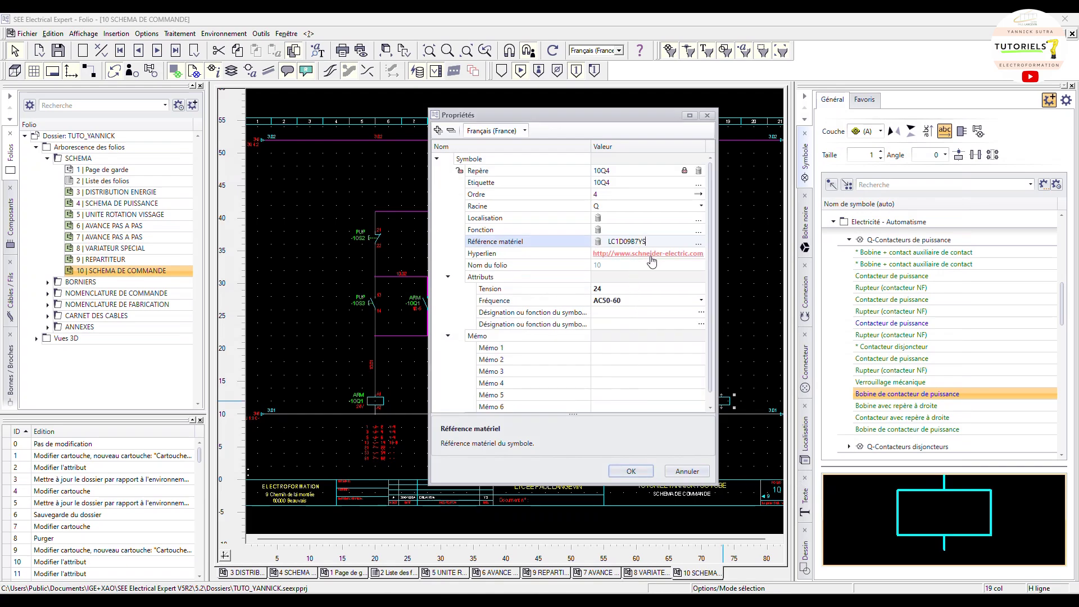
pyautogui.click(630, 471)
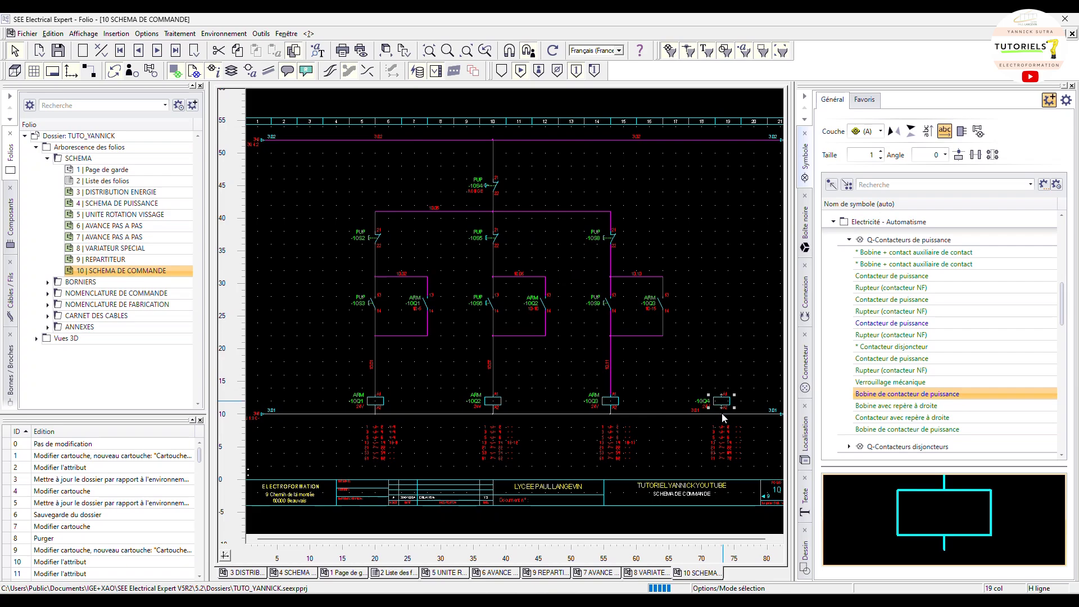
# - Examine the contact cross-reference table beneath coil -10Q4
pyautogui.scroll(2, 723, 416)
pyautogui.scroll(-2, 725, 422)
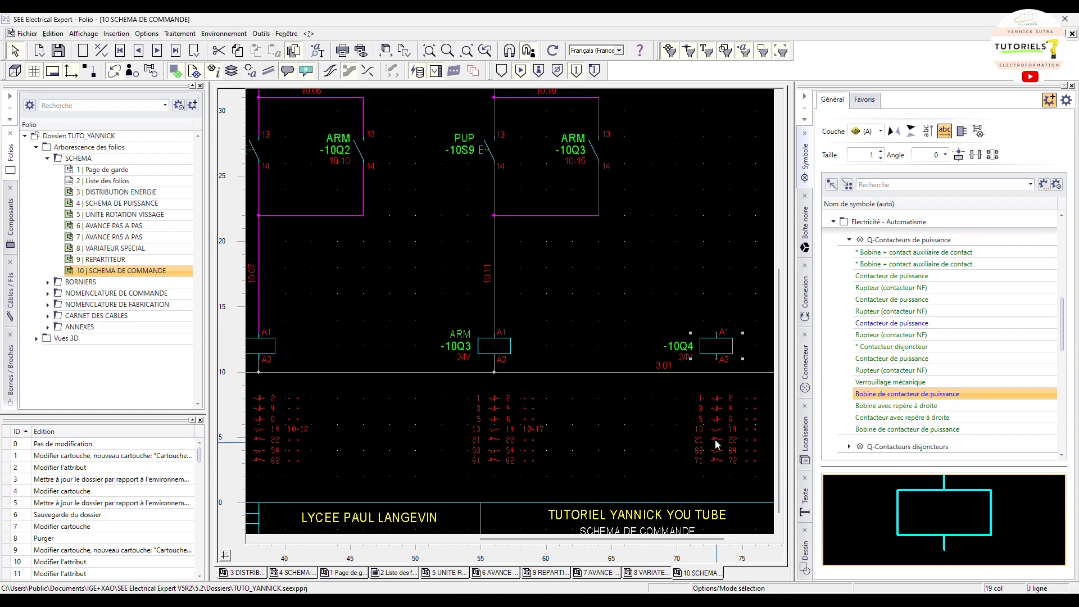
pyautogui.keyDown('ctrl'); pyautogui.scroll(-3, 714, 445); pyautogui.keyUp('ctrl')
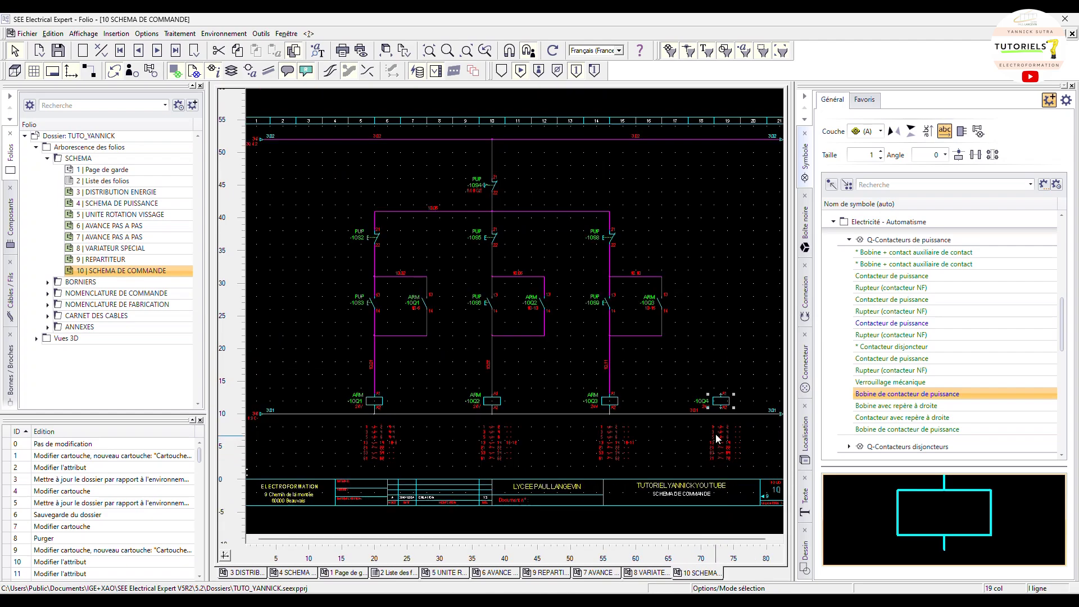